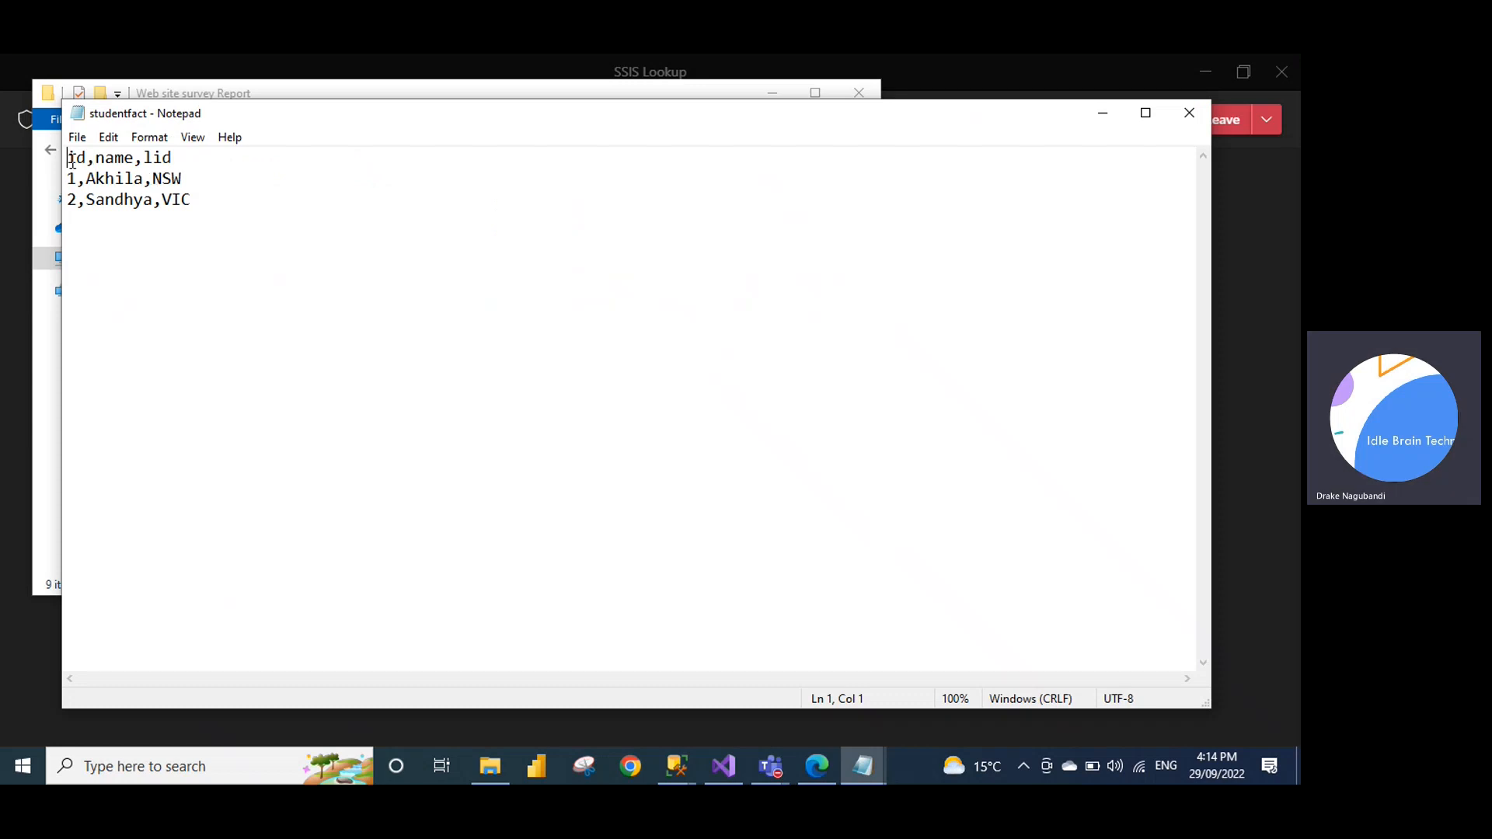
Highlight the id,name,lid header and the NSW code in studentfact, then bring SQLQuery3 forward
left_click(105, 160)
left_click_drag(153, 201, 69, 149)
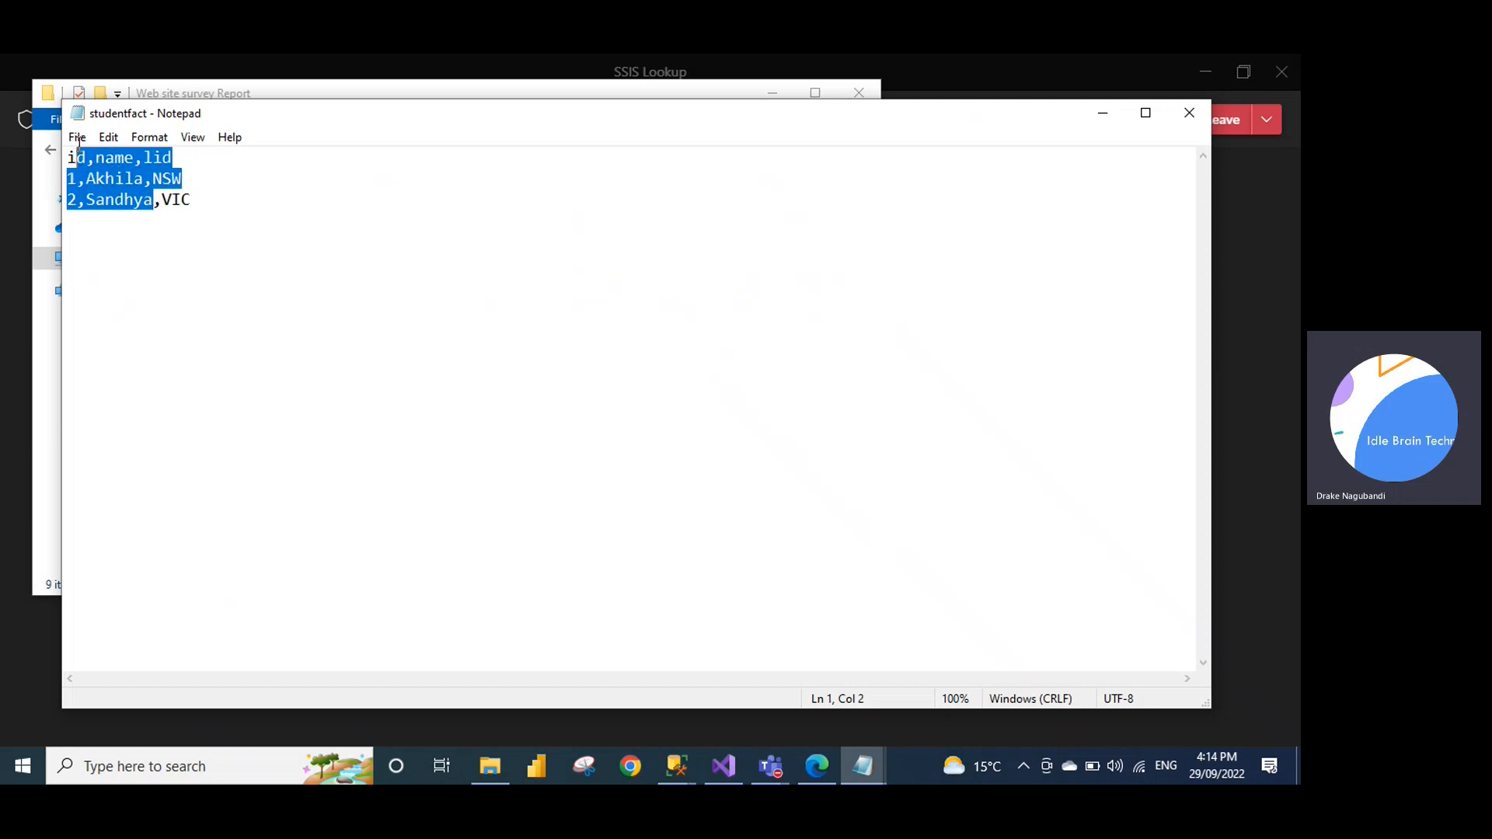
double_click(154, 158)
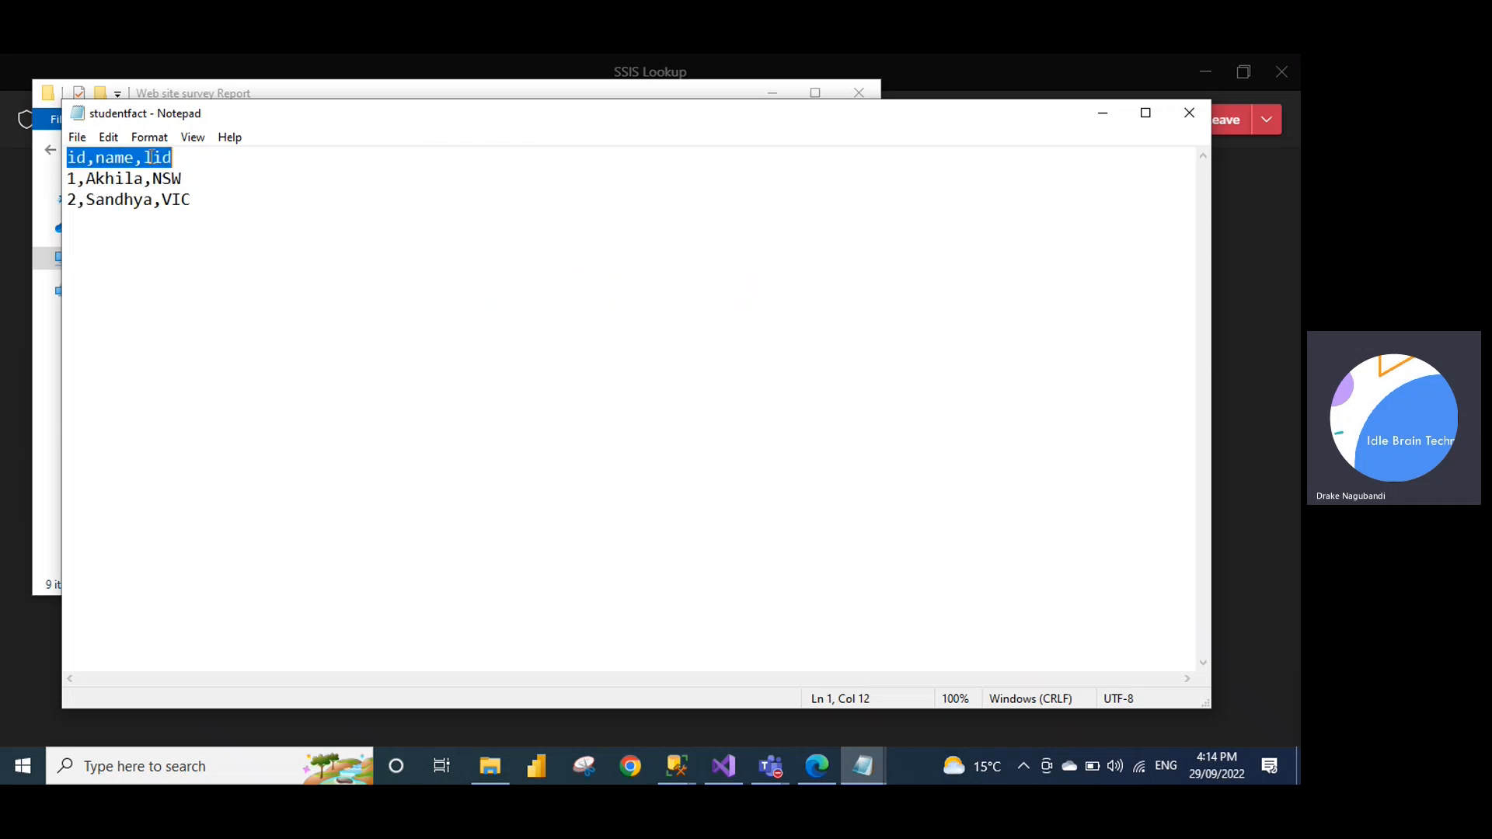
left_click(179, 157)
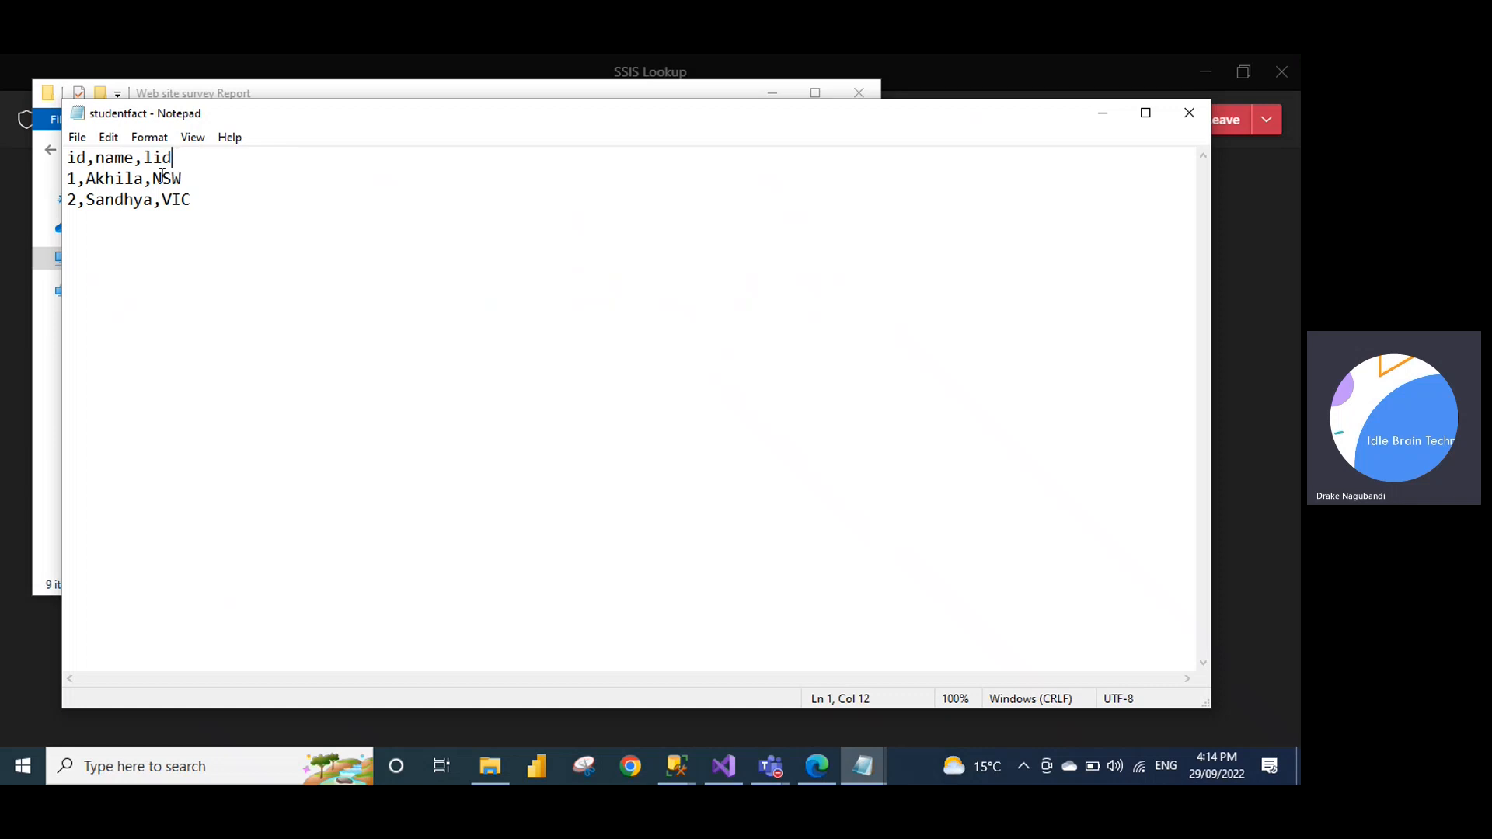
left_click_drag(153, 179, 195, 201)
left_click(677, 765)
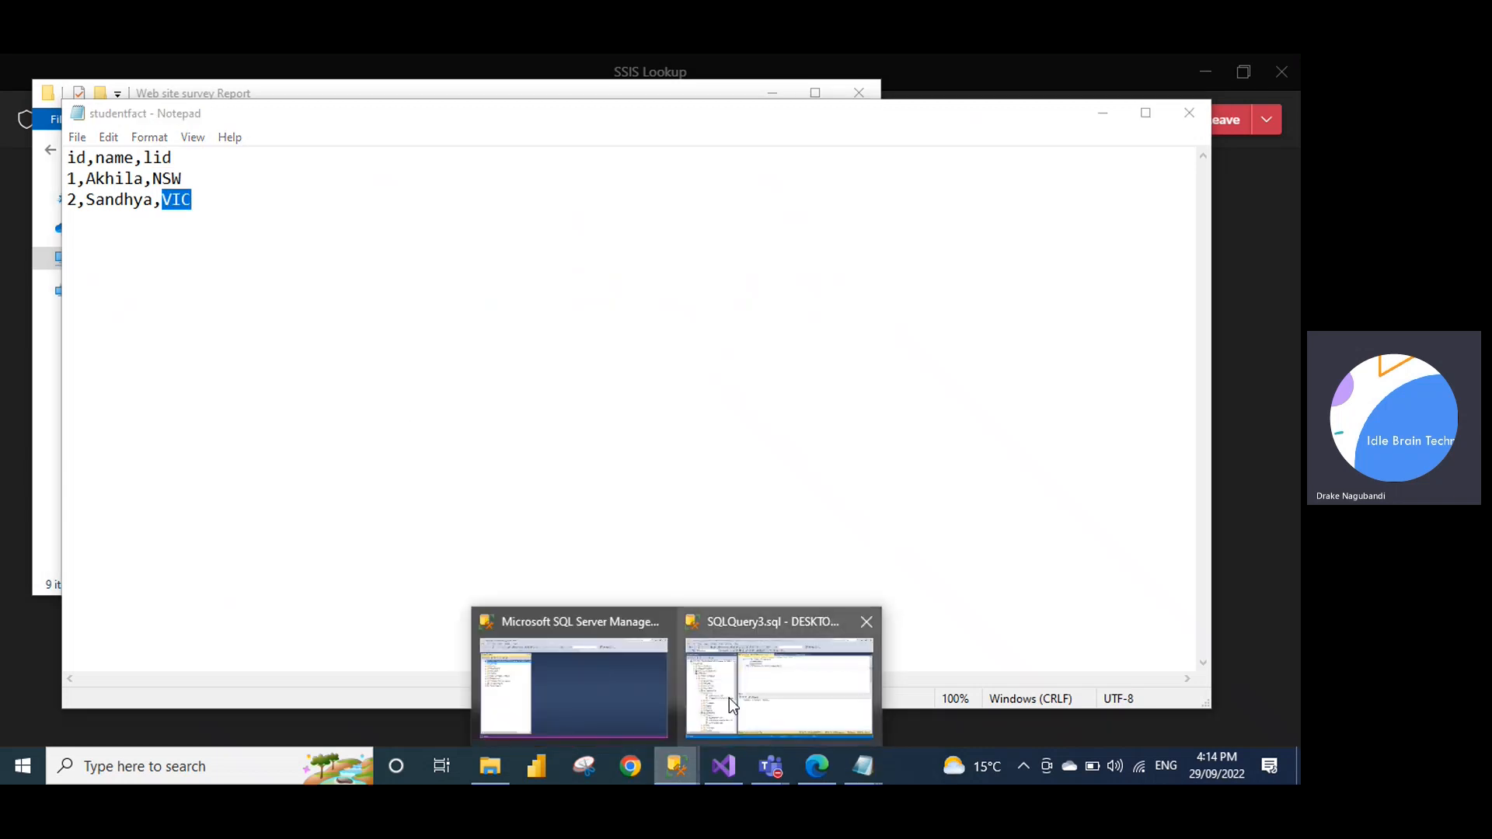
left_click(729, 704)
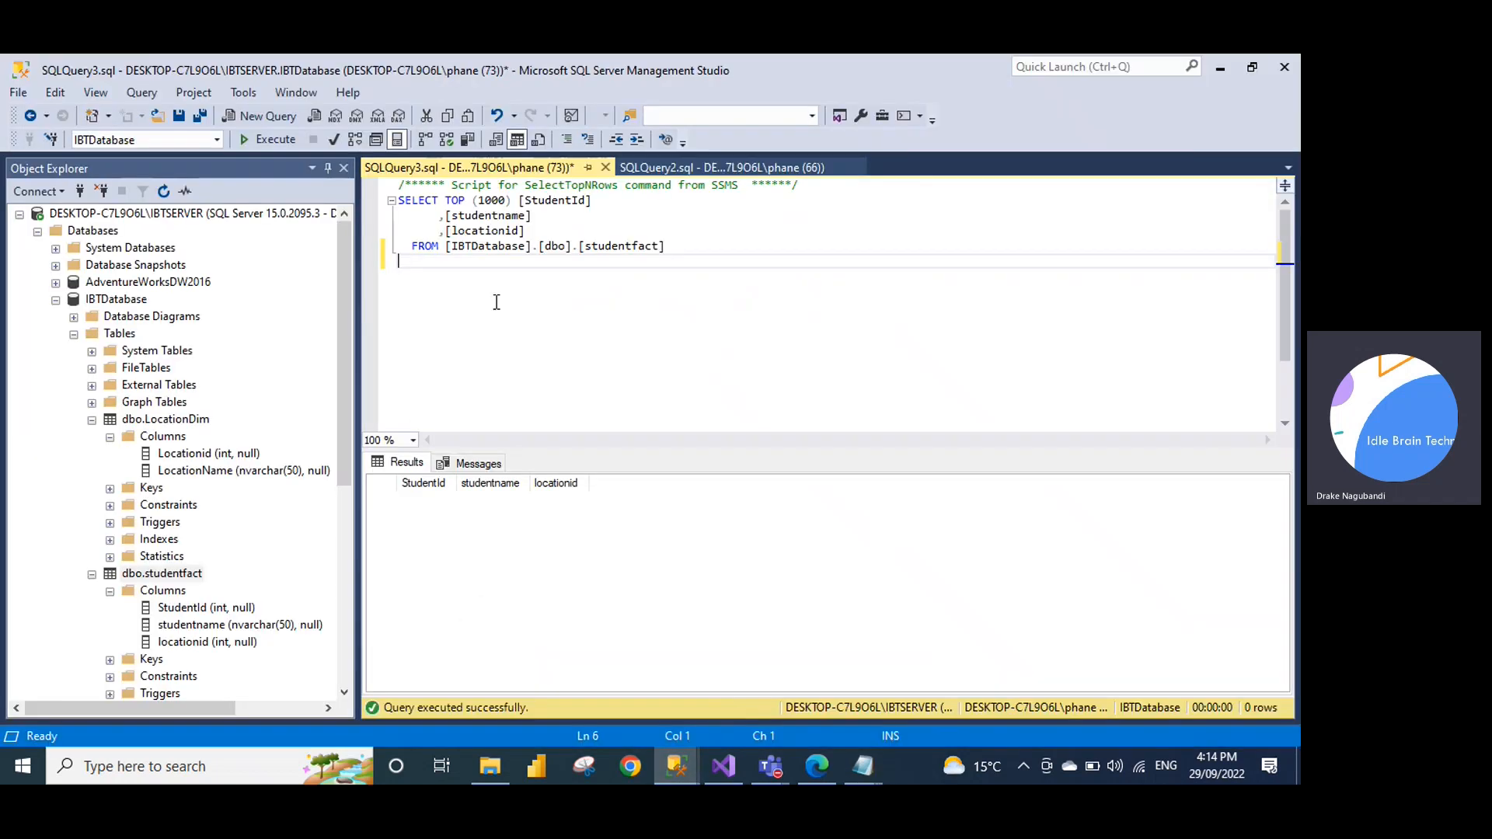
Select the top 1000 rows of dbo.LocationDim (1 NSW, 2 VIC) and return to studentfact
right_click(184, 426)
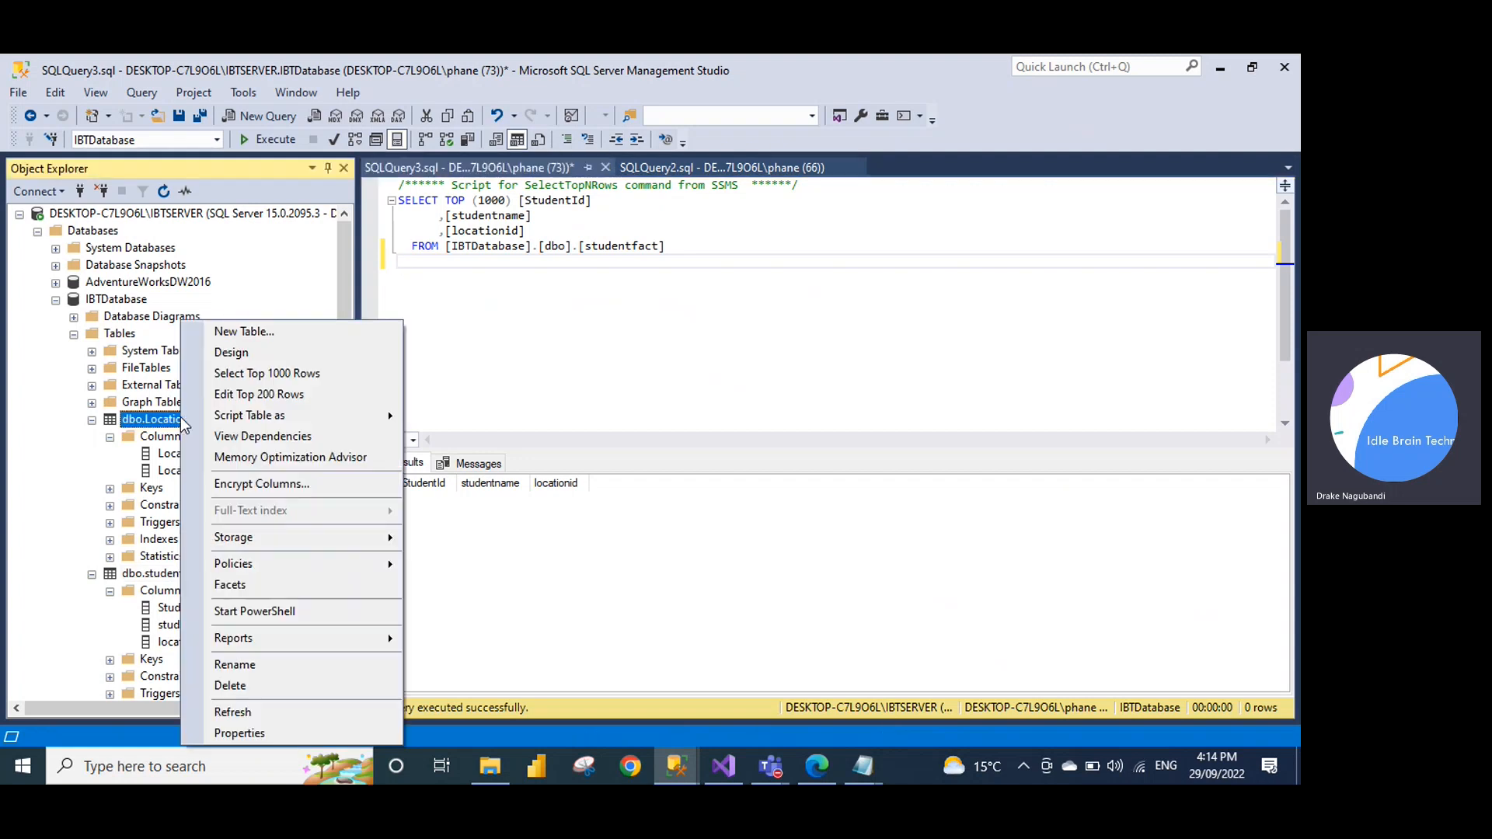
left_click(257, 373)
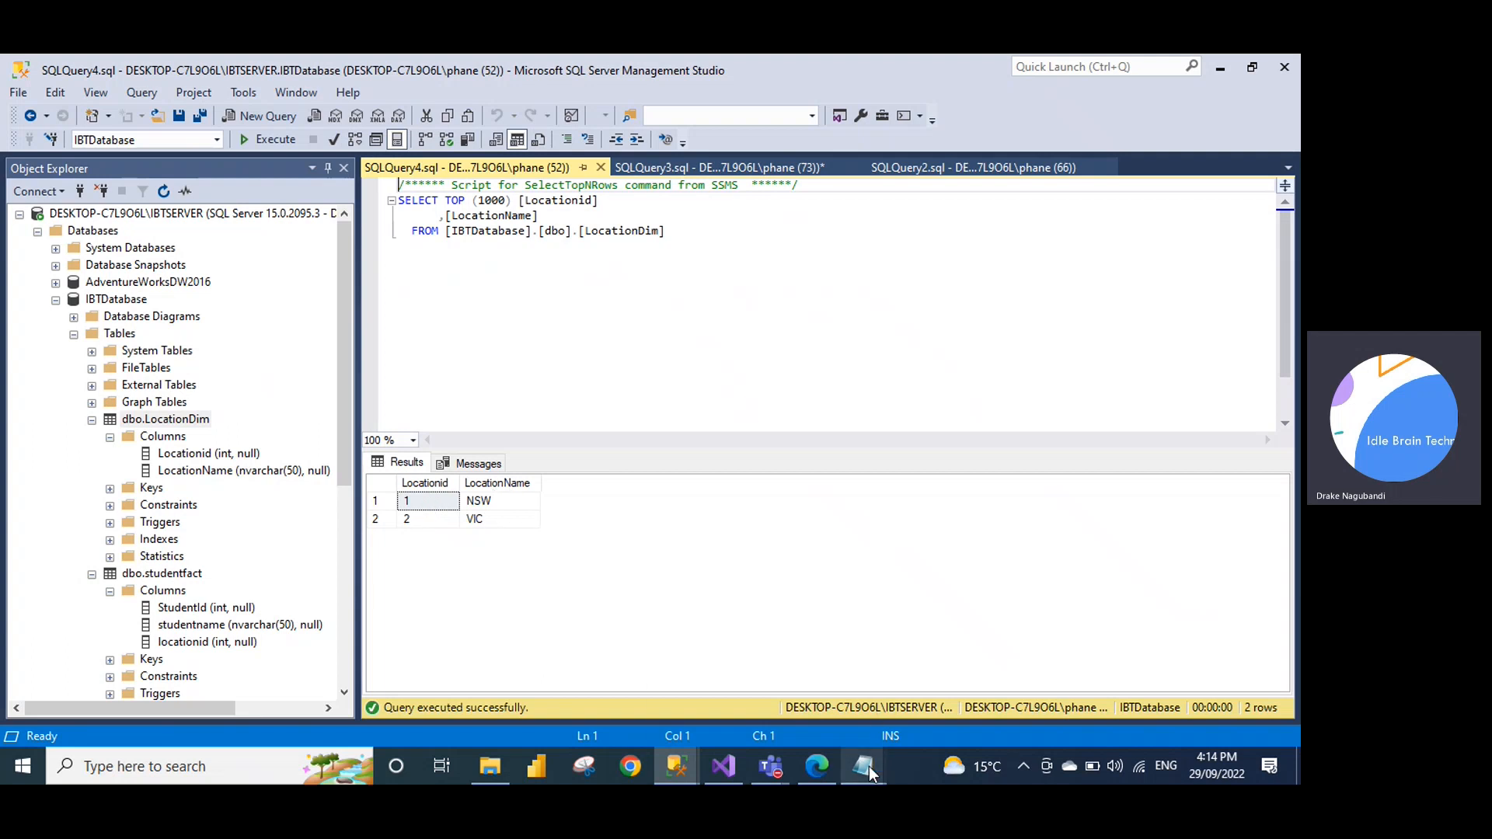
mouse_move(869, 767)
left_click(924, 680)
Highlight the Akhila student row, then minimize Notepad to show the LocationDim results
triple_click(158, 177)
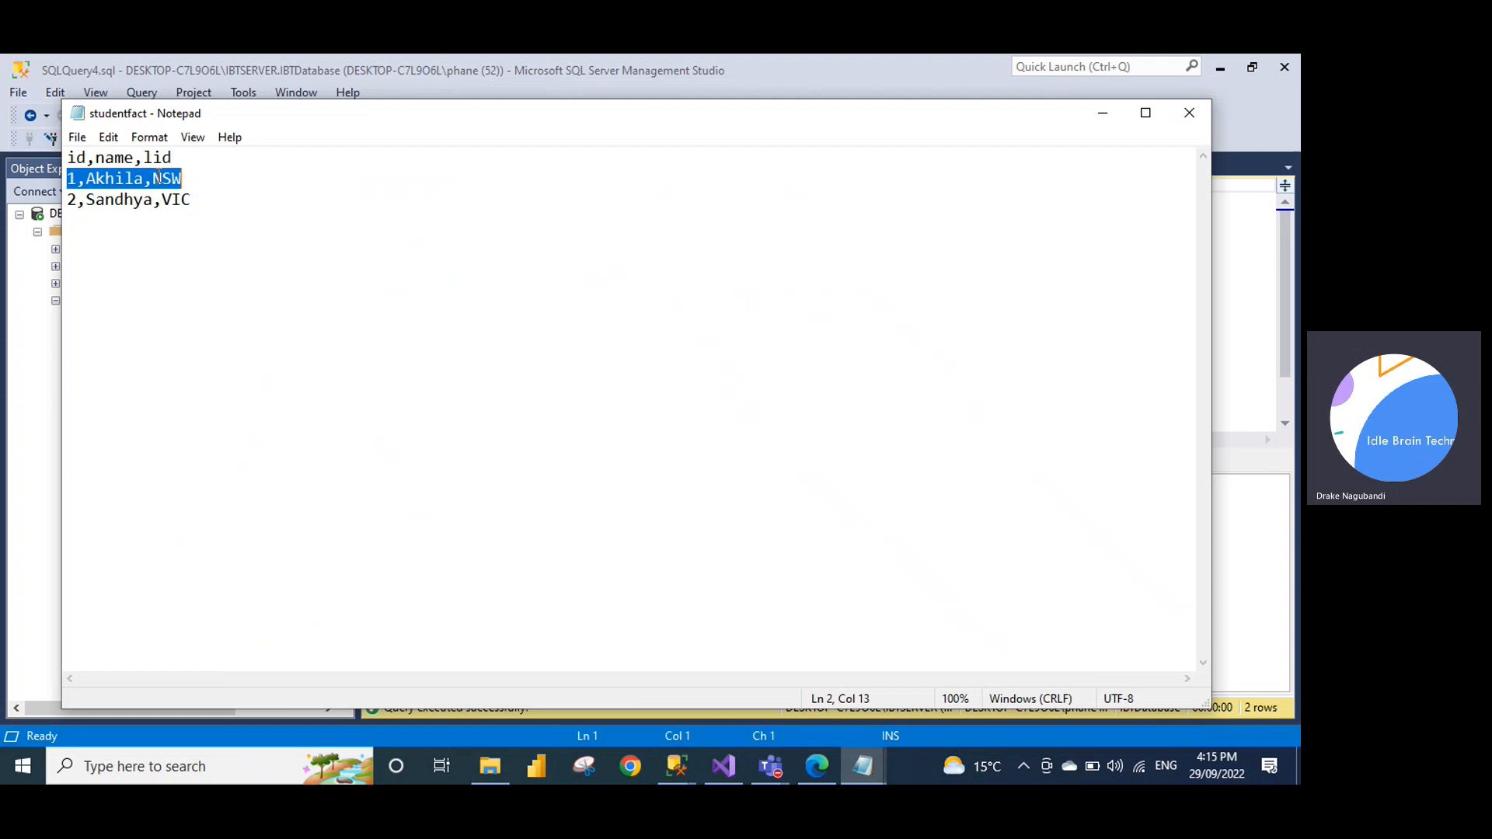
left_click(172, 198)
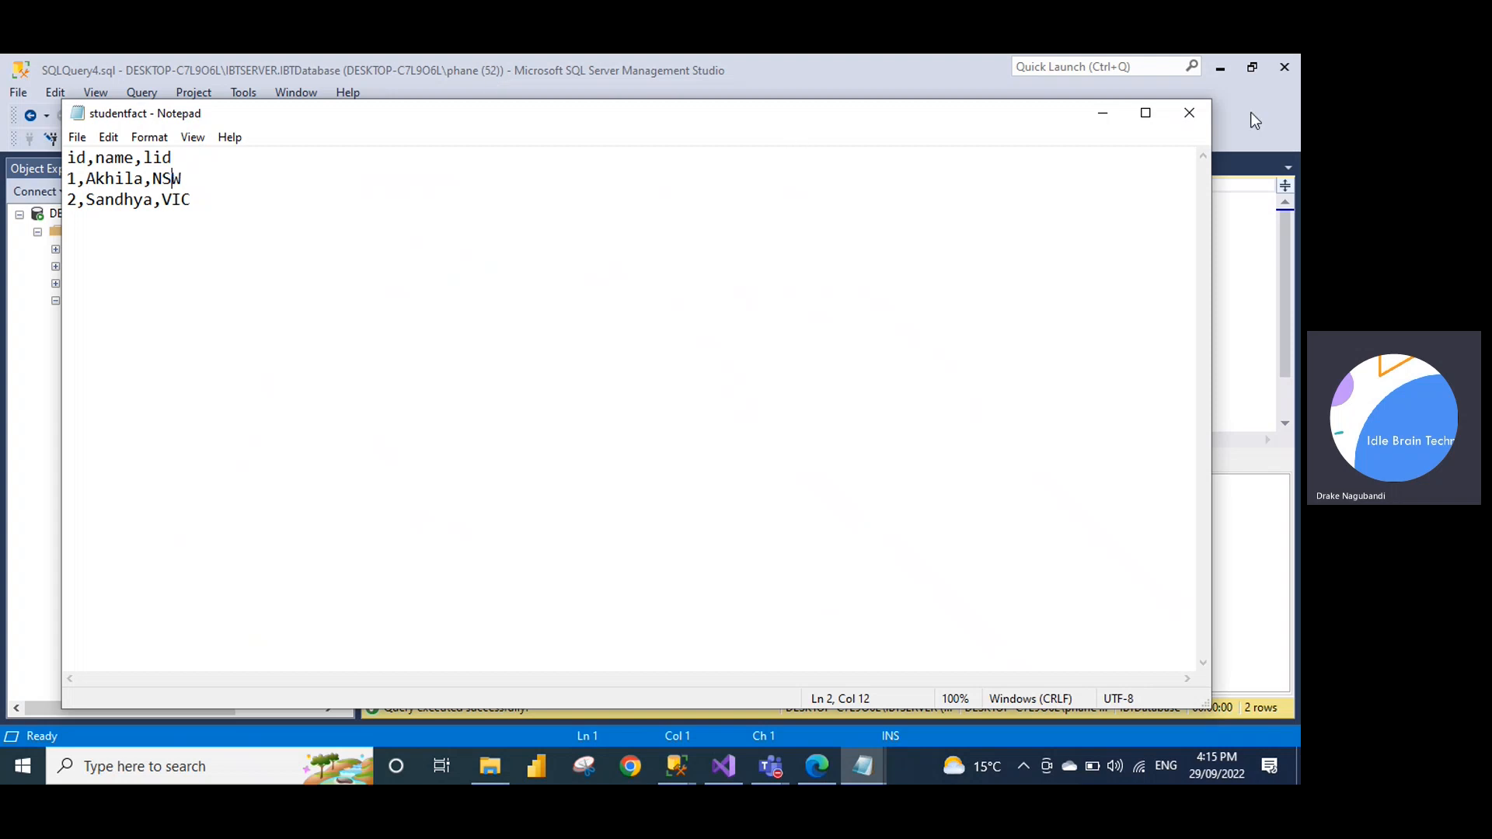
left_click(1111, 123)
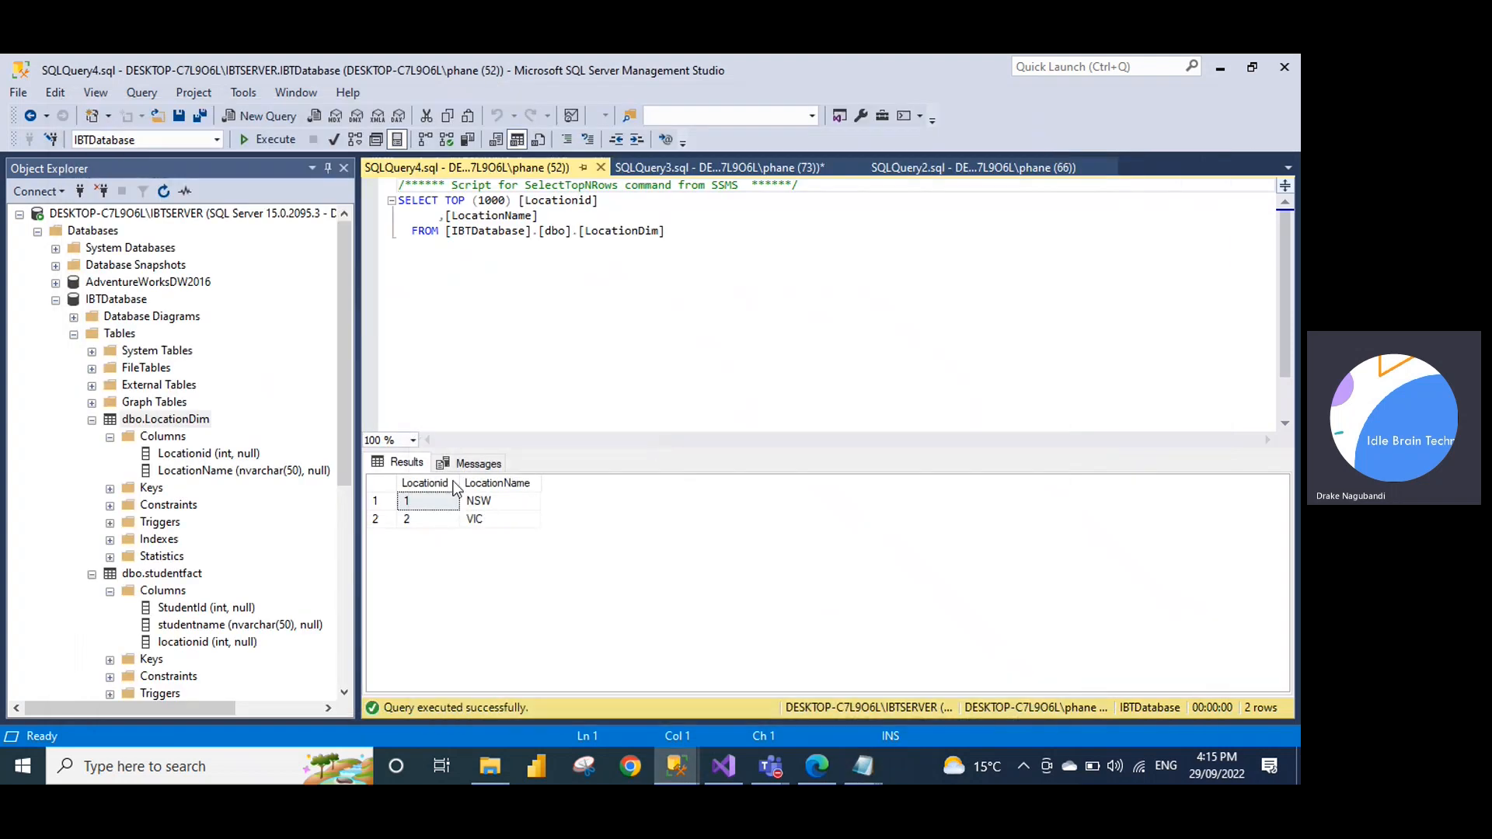
Check the Locationid 1, 2 and VIC cells, return to SQLQuery3, and close the duplicate studentfact window
left_click(431, 502)
left_click(478, 518)
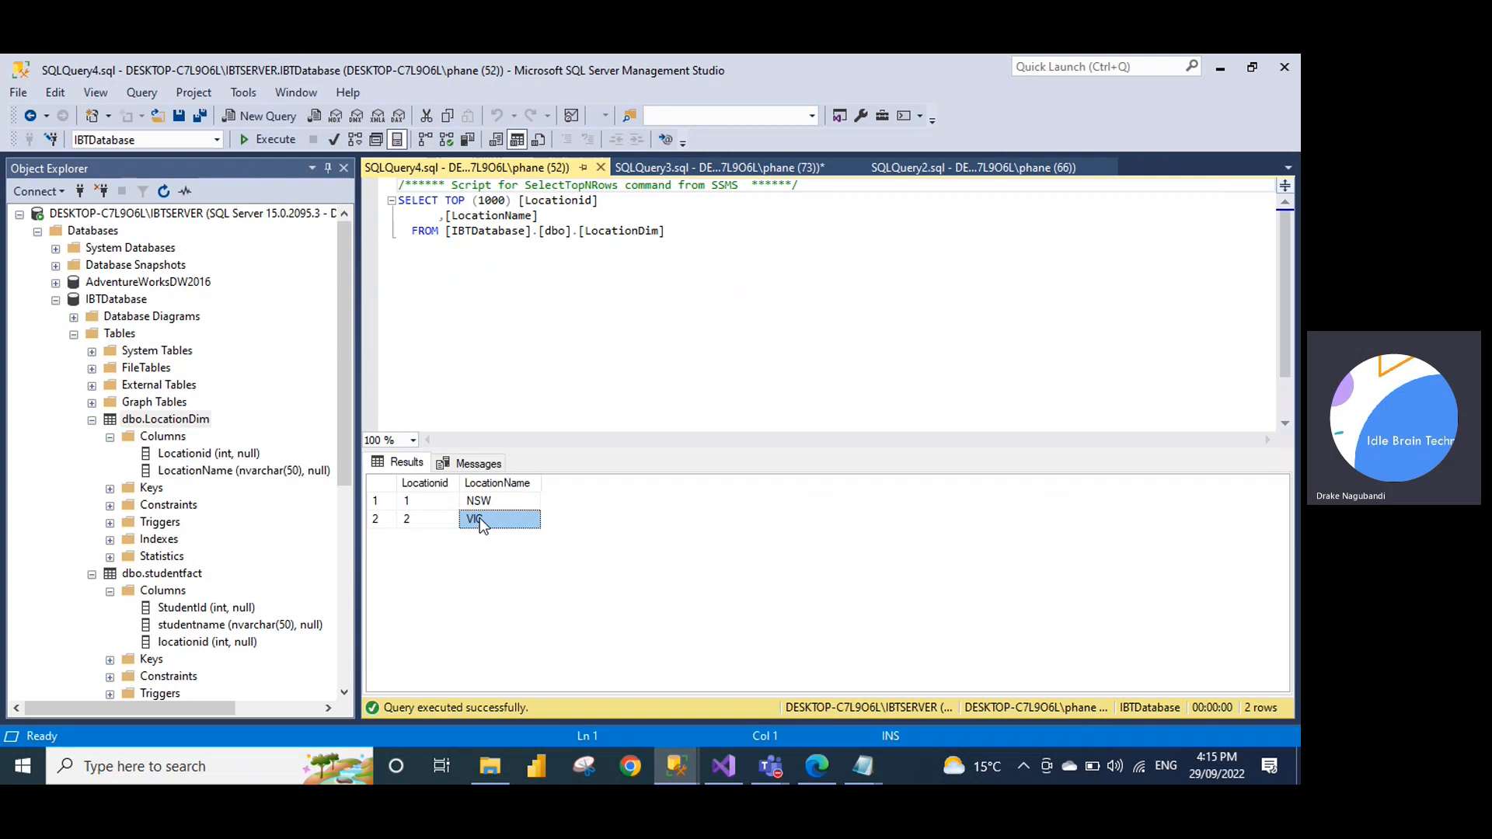
left_click(431, 517)
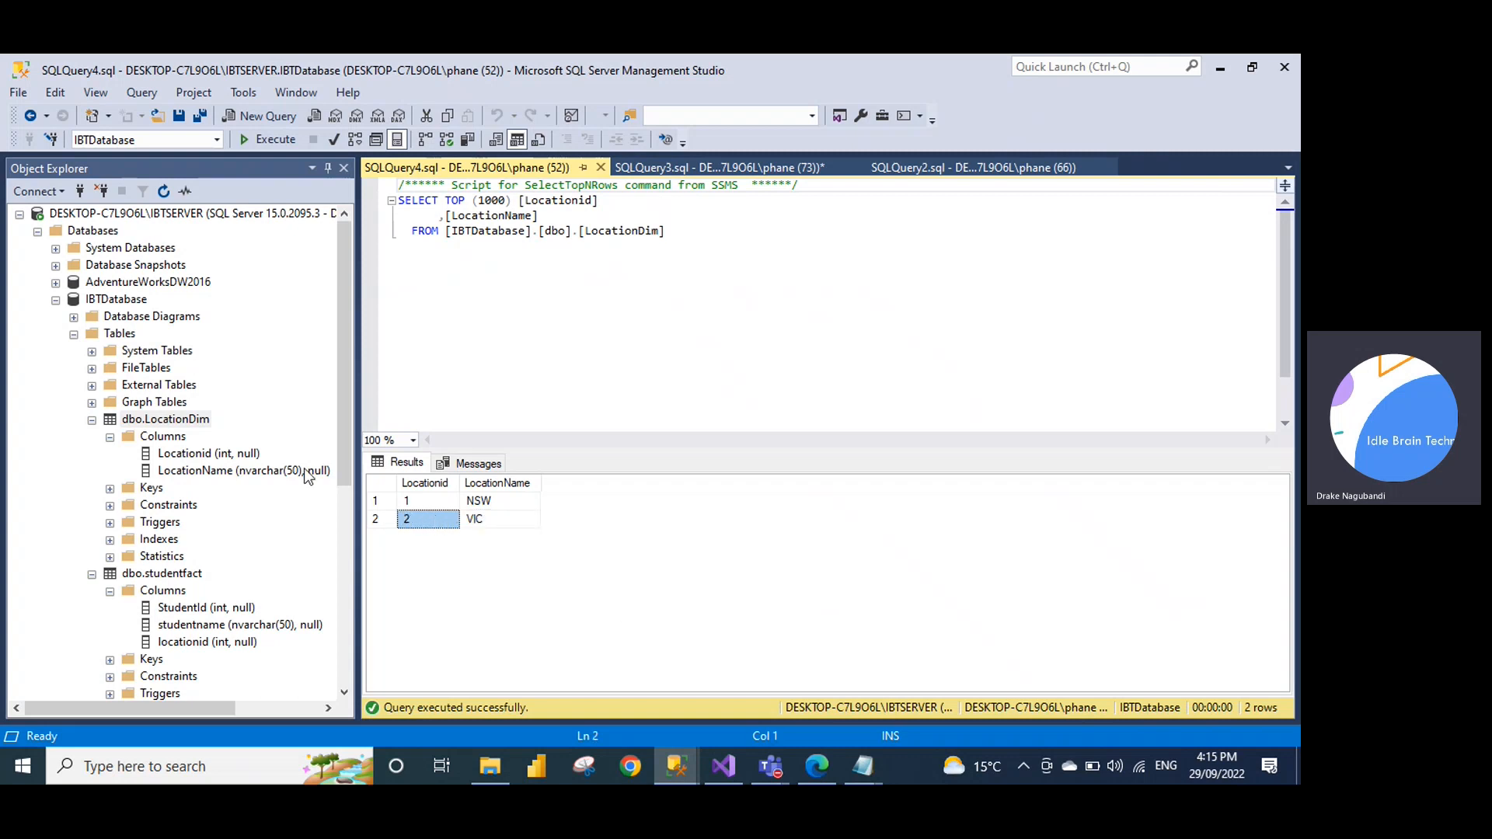
left_click(650, 167)
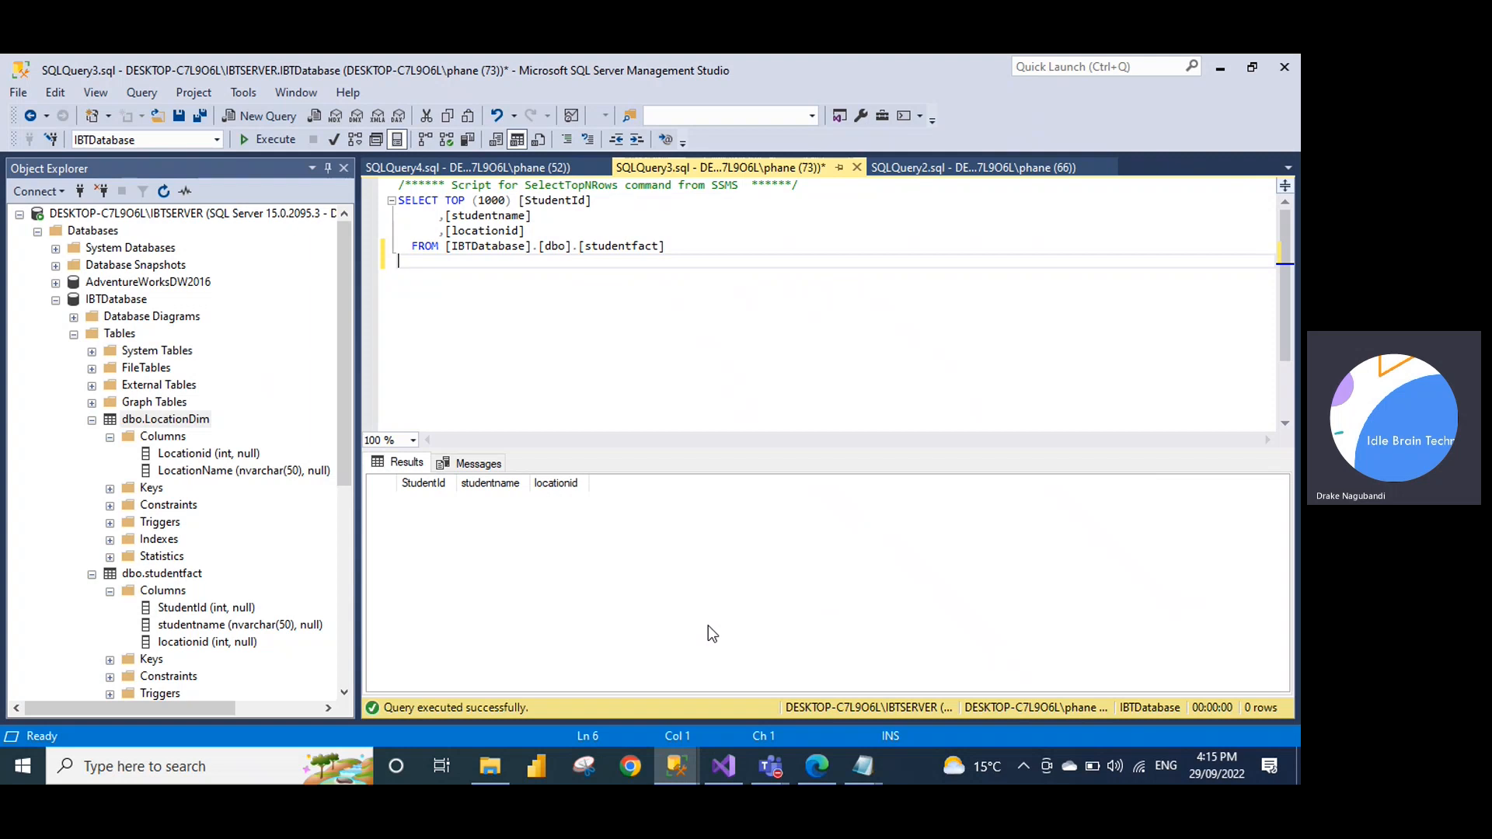
mouse_move(866, 768)
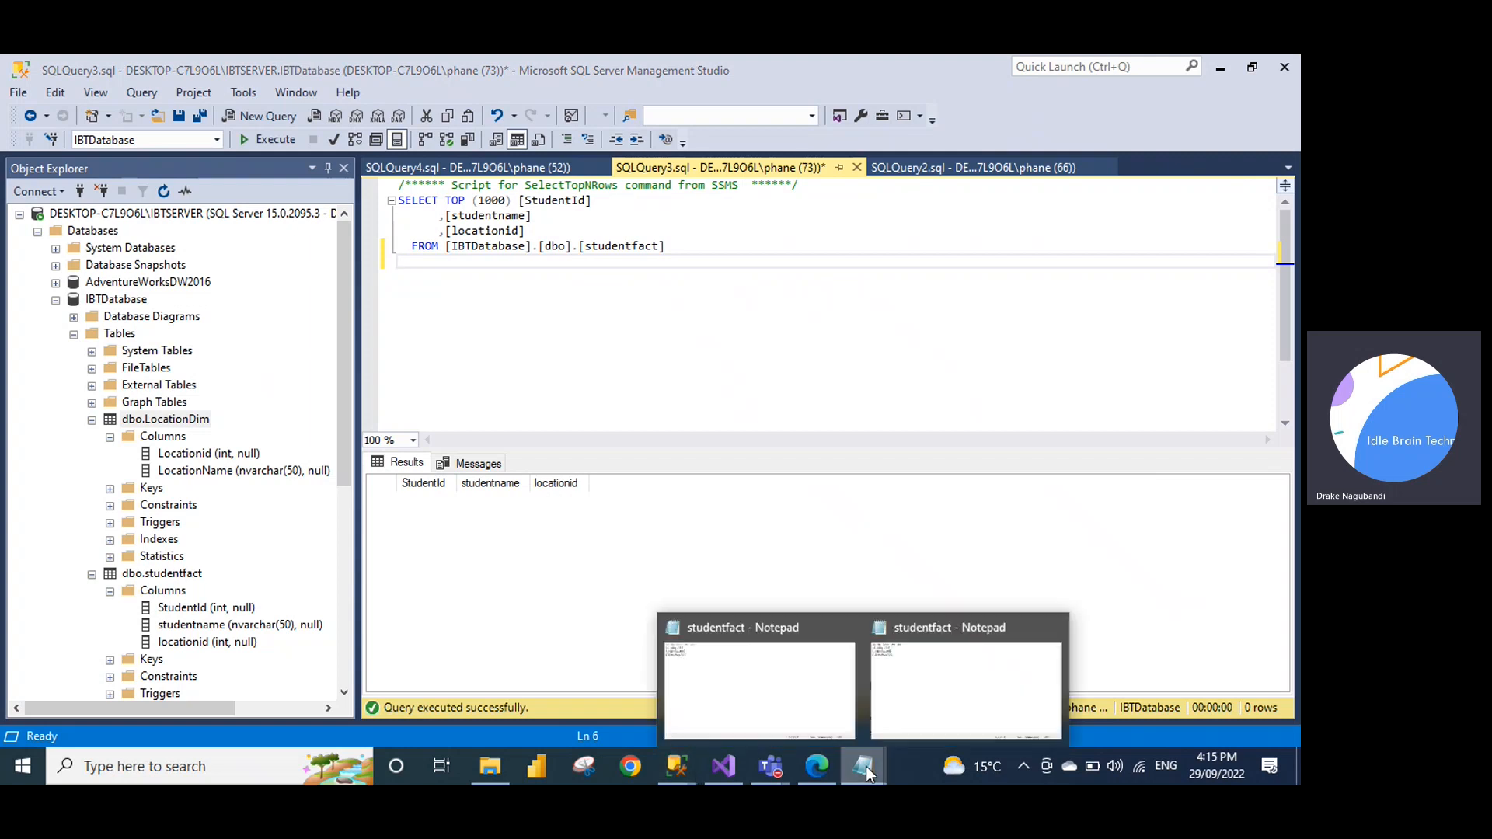
left_click(846, 628)
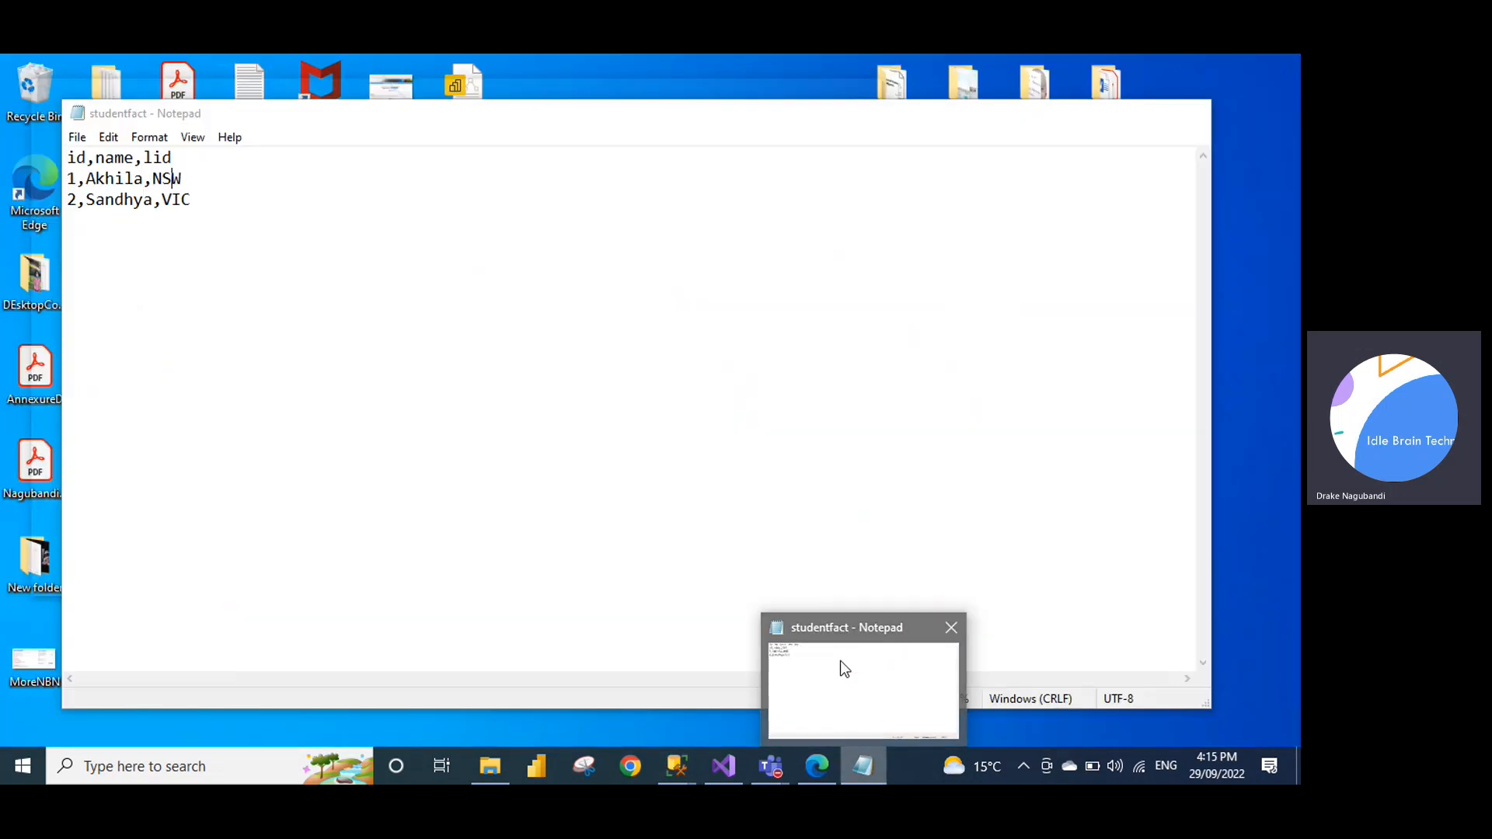
Bring up the remaining studentfact file, highlight the Akhila and Sandhya rows, then close Notepad
left_click(842, 665)
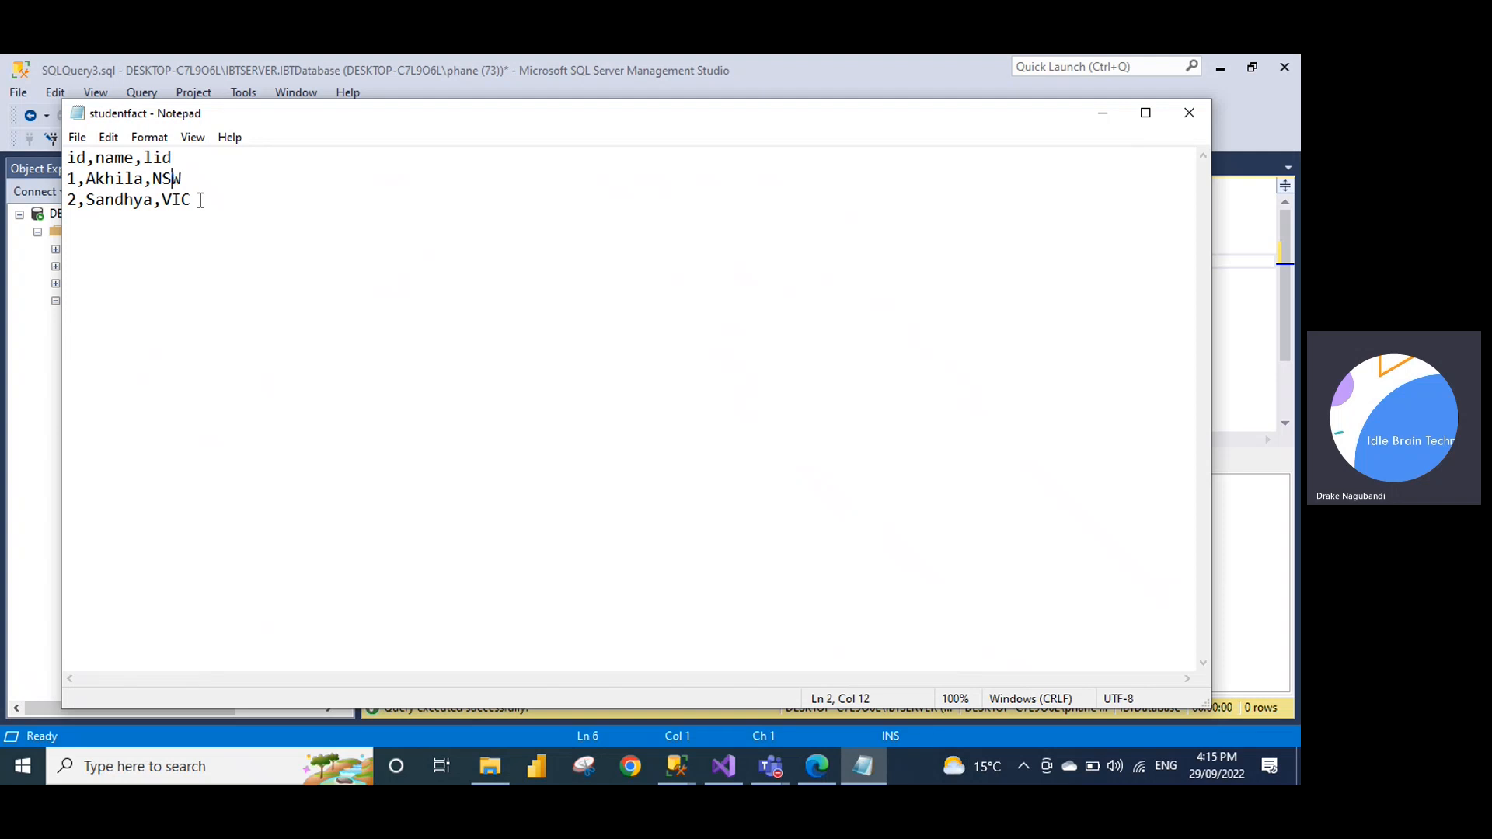
left_click(380, 592)
triple_click(164, 181)
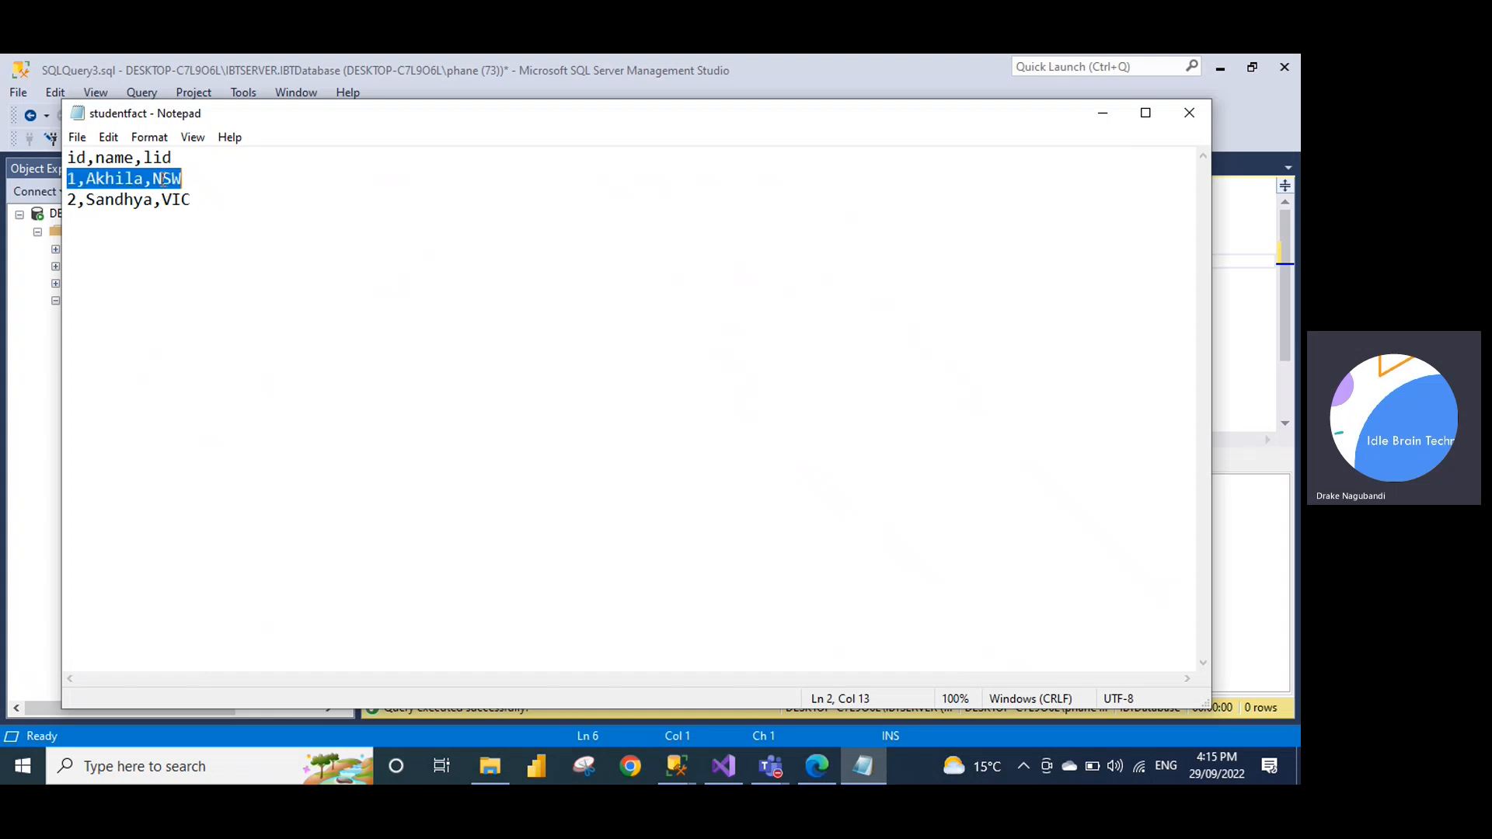
triple_click(176, 200)
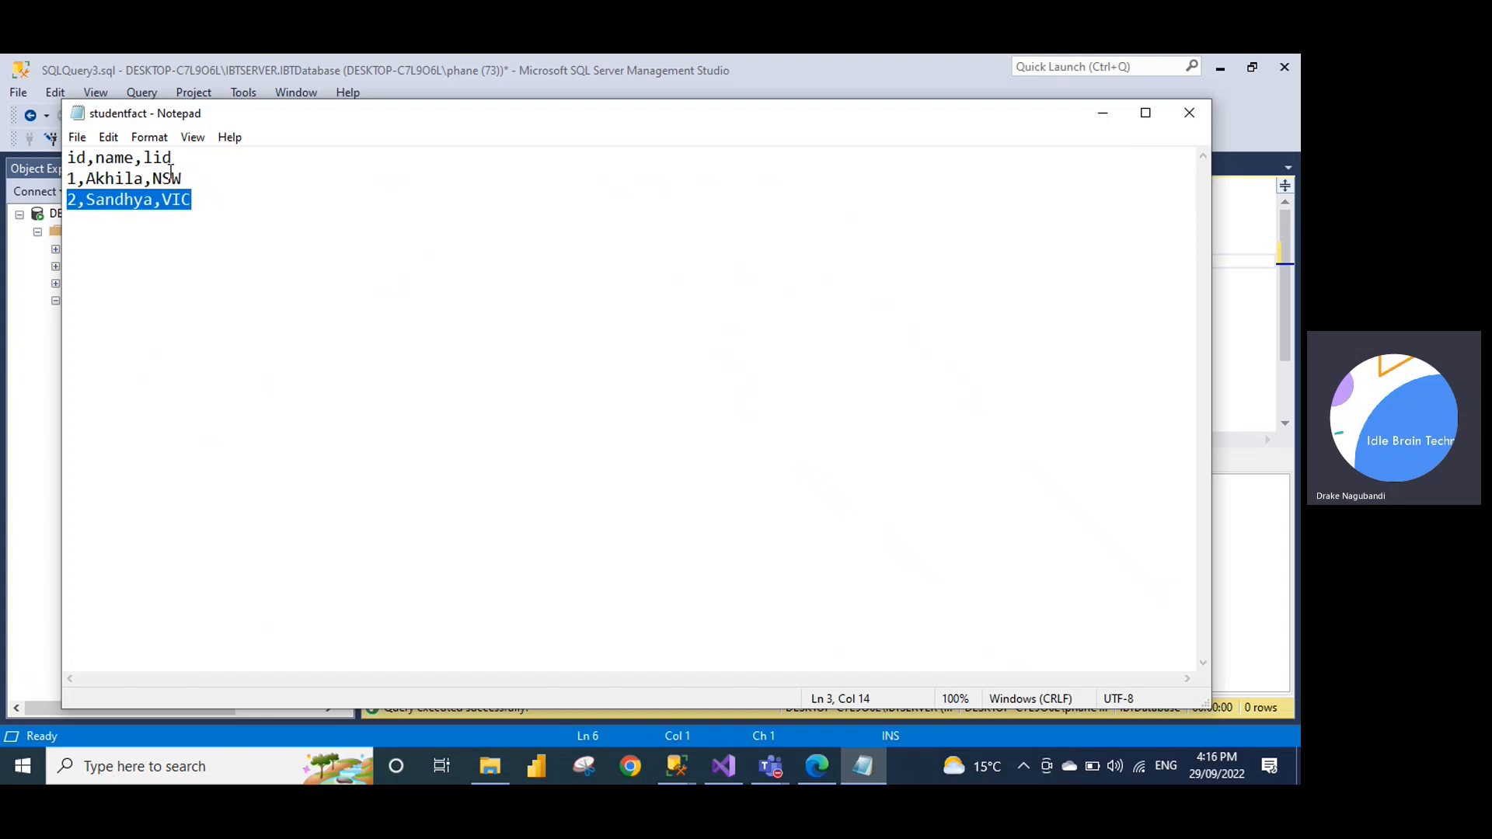
left_click(172, 178)
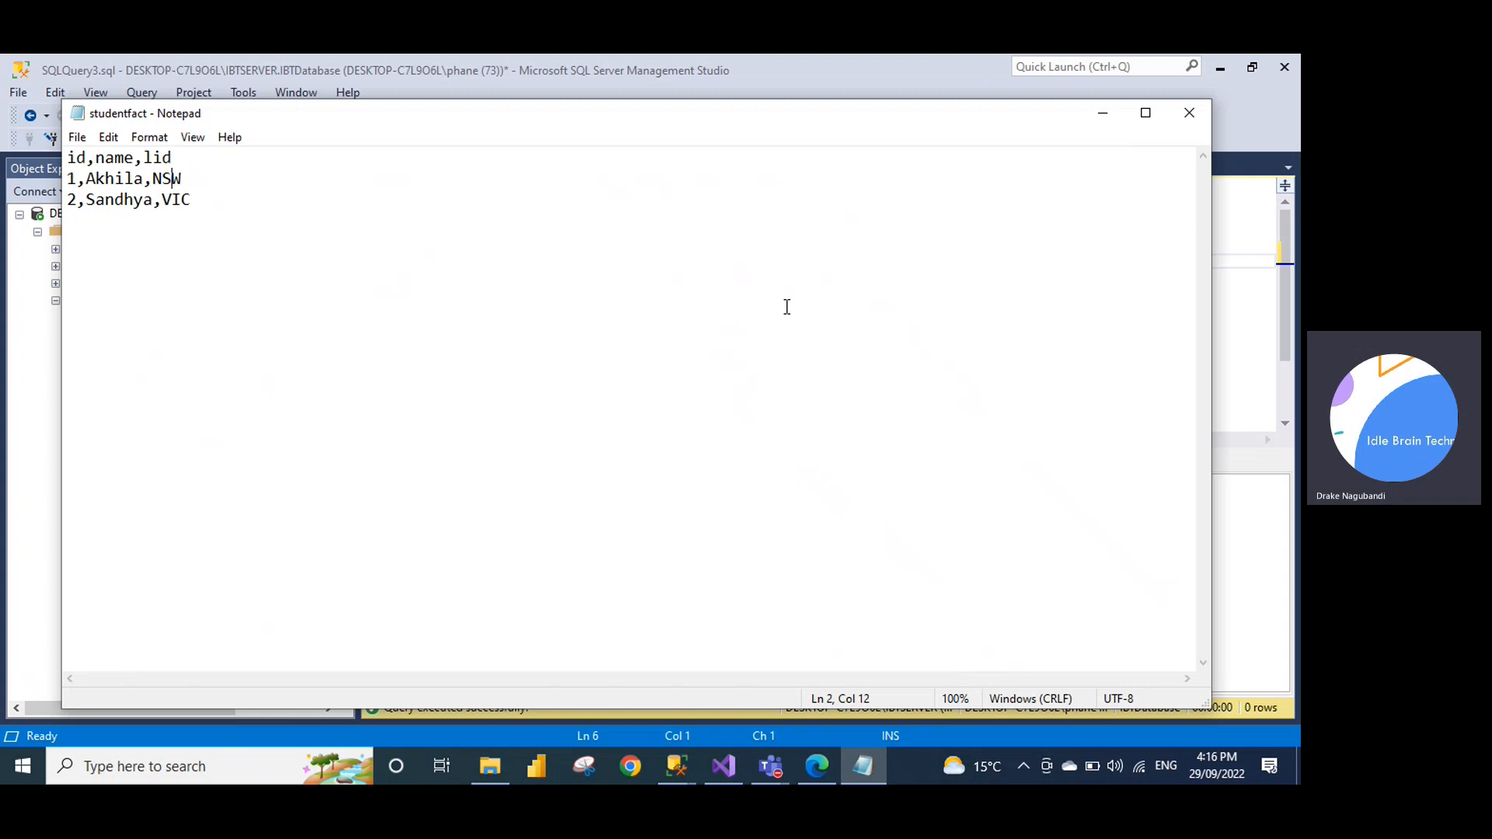
left_click(1188, 128)
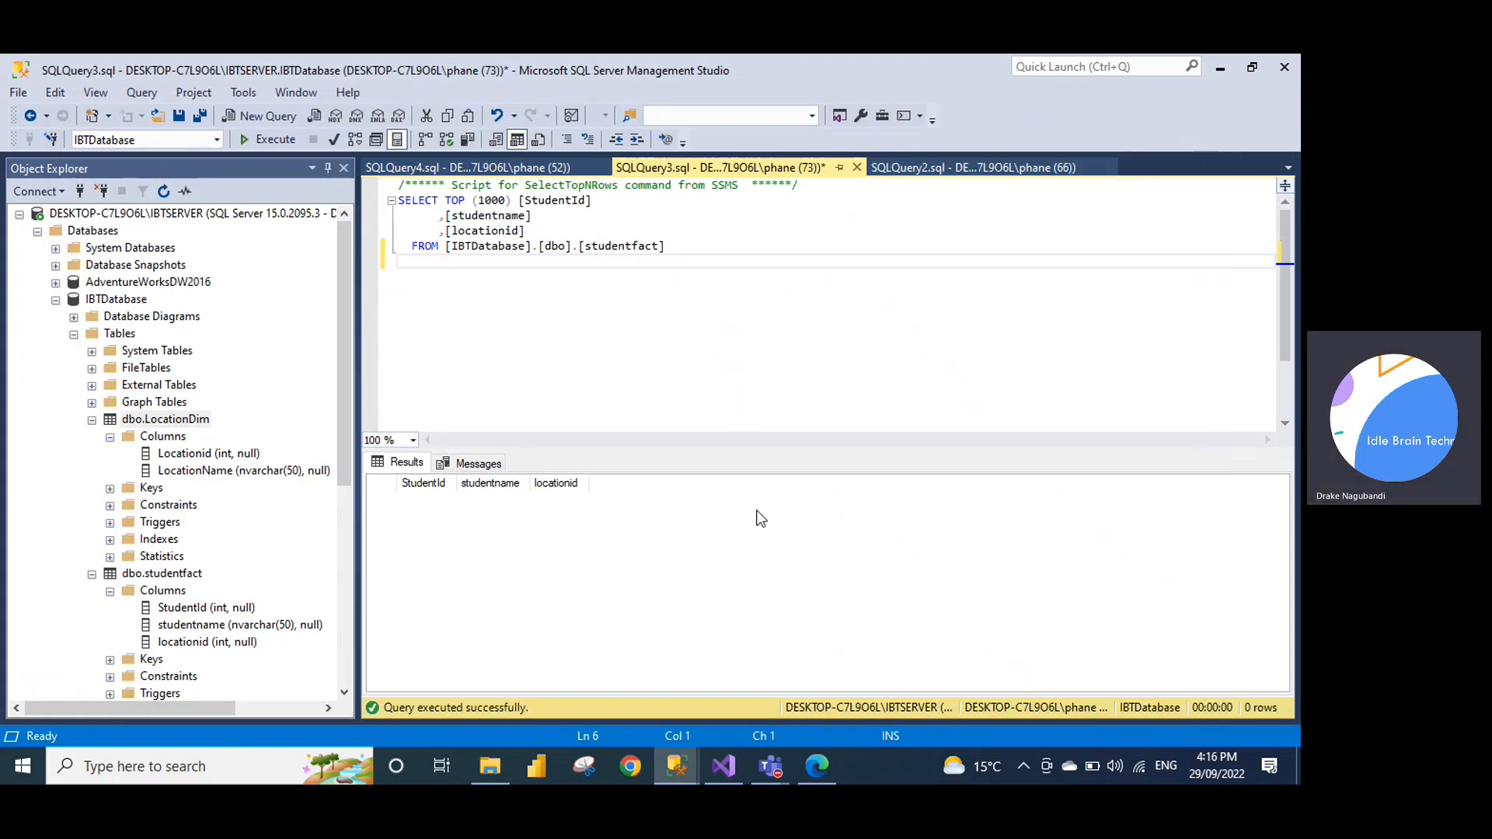
In the SSIS package's control flow, open the Data Flow Task's data flow
left_click(717, 776)
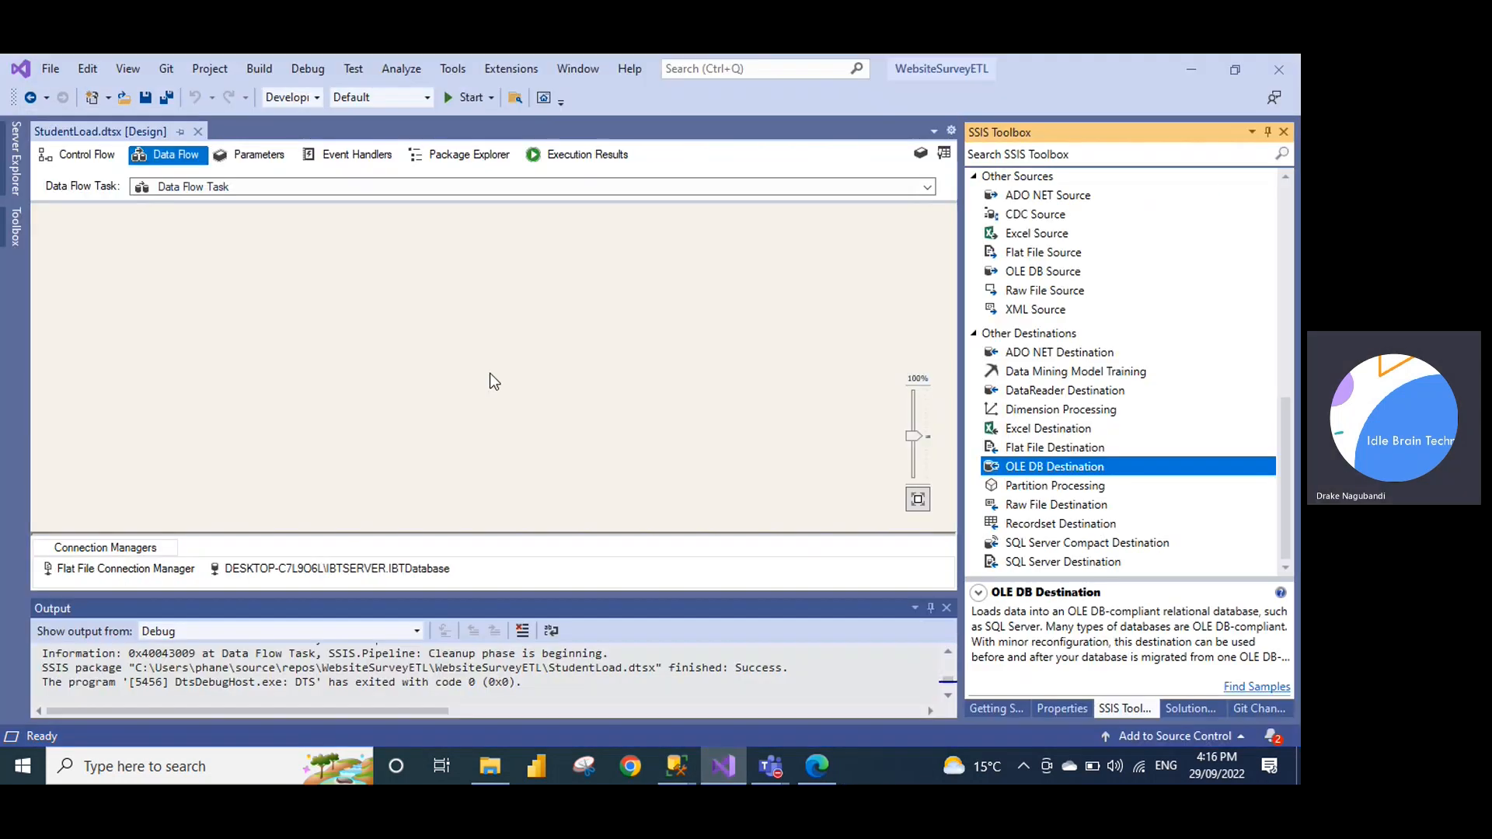
left_click_drag(1290, 483, 1290, 482)
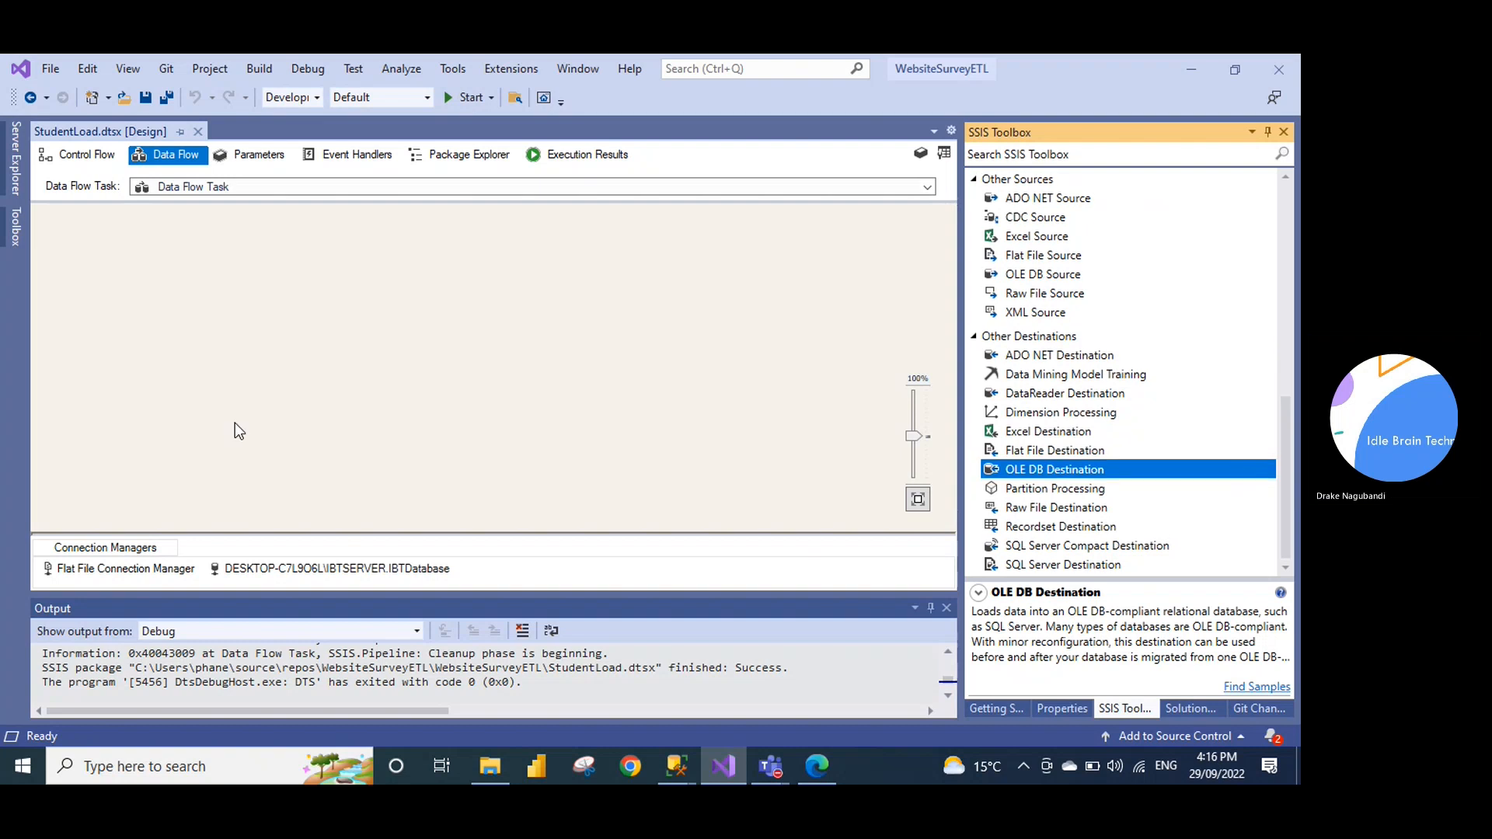
left_click(80, 155)
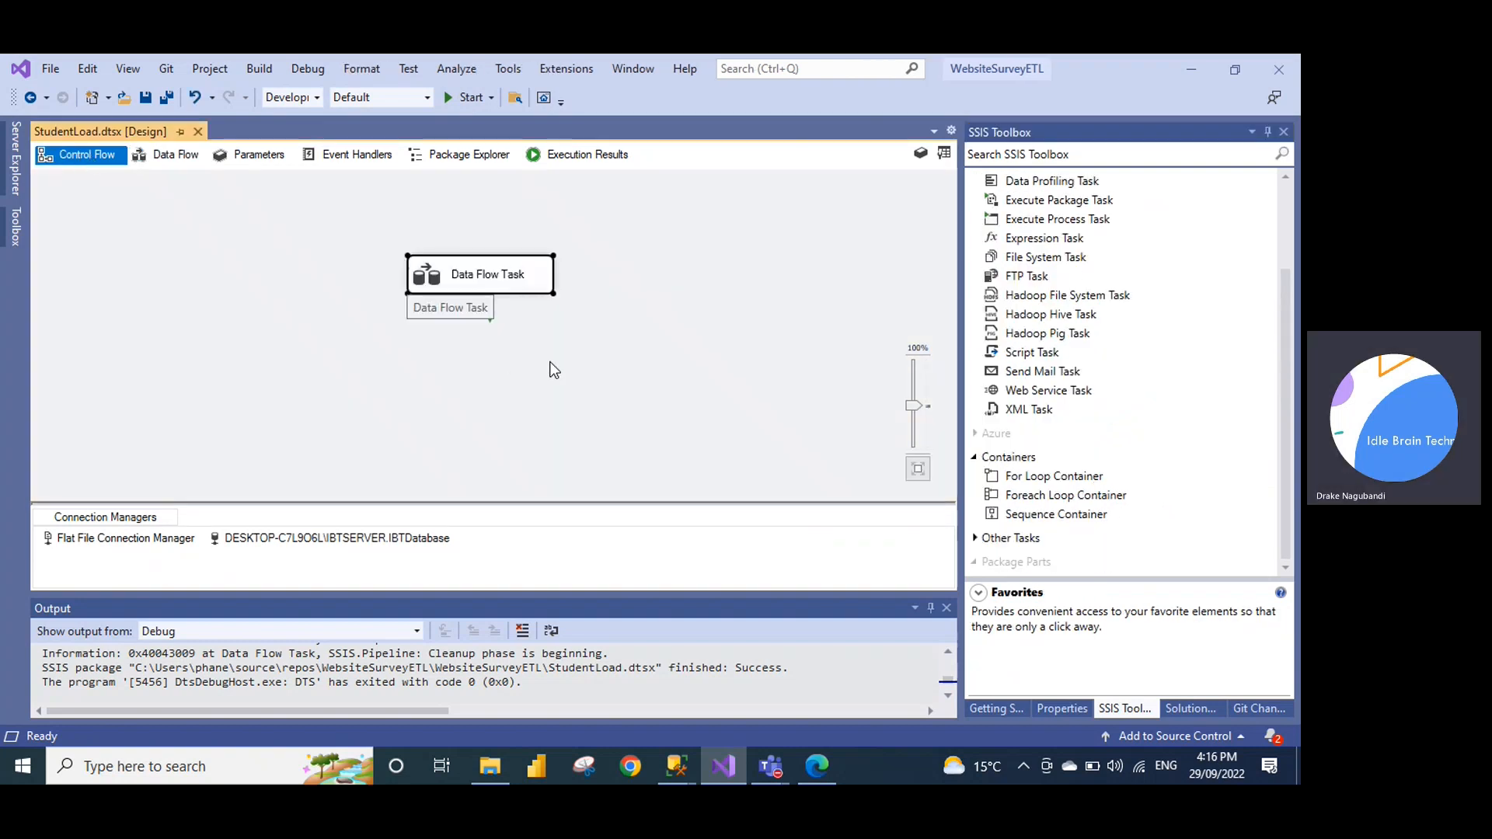
left_click(506, 278)
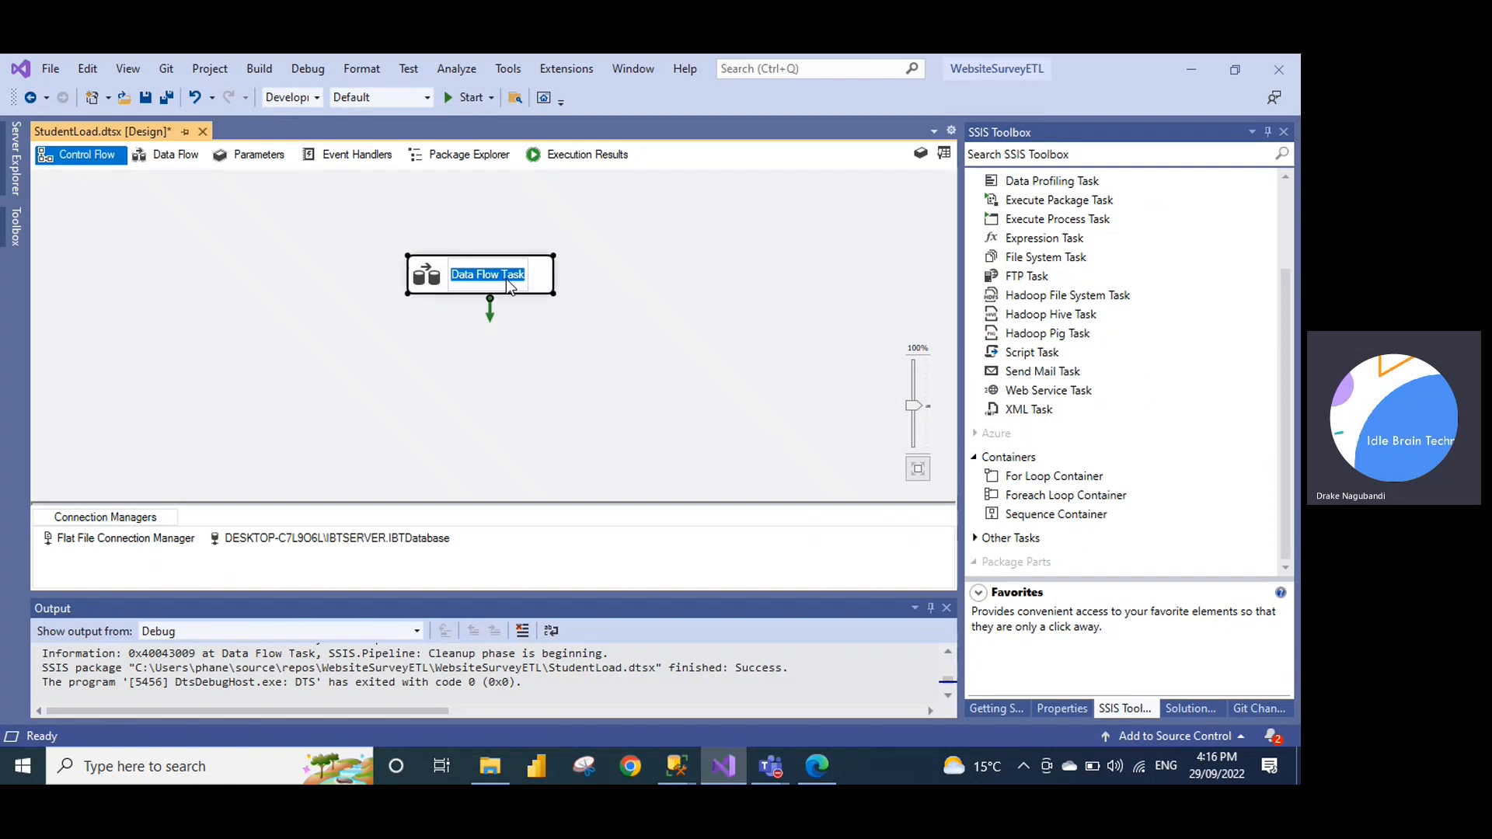
double_click(413, 264)
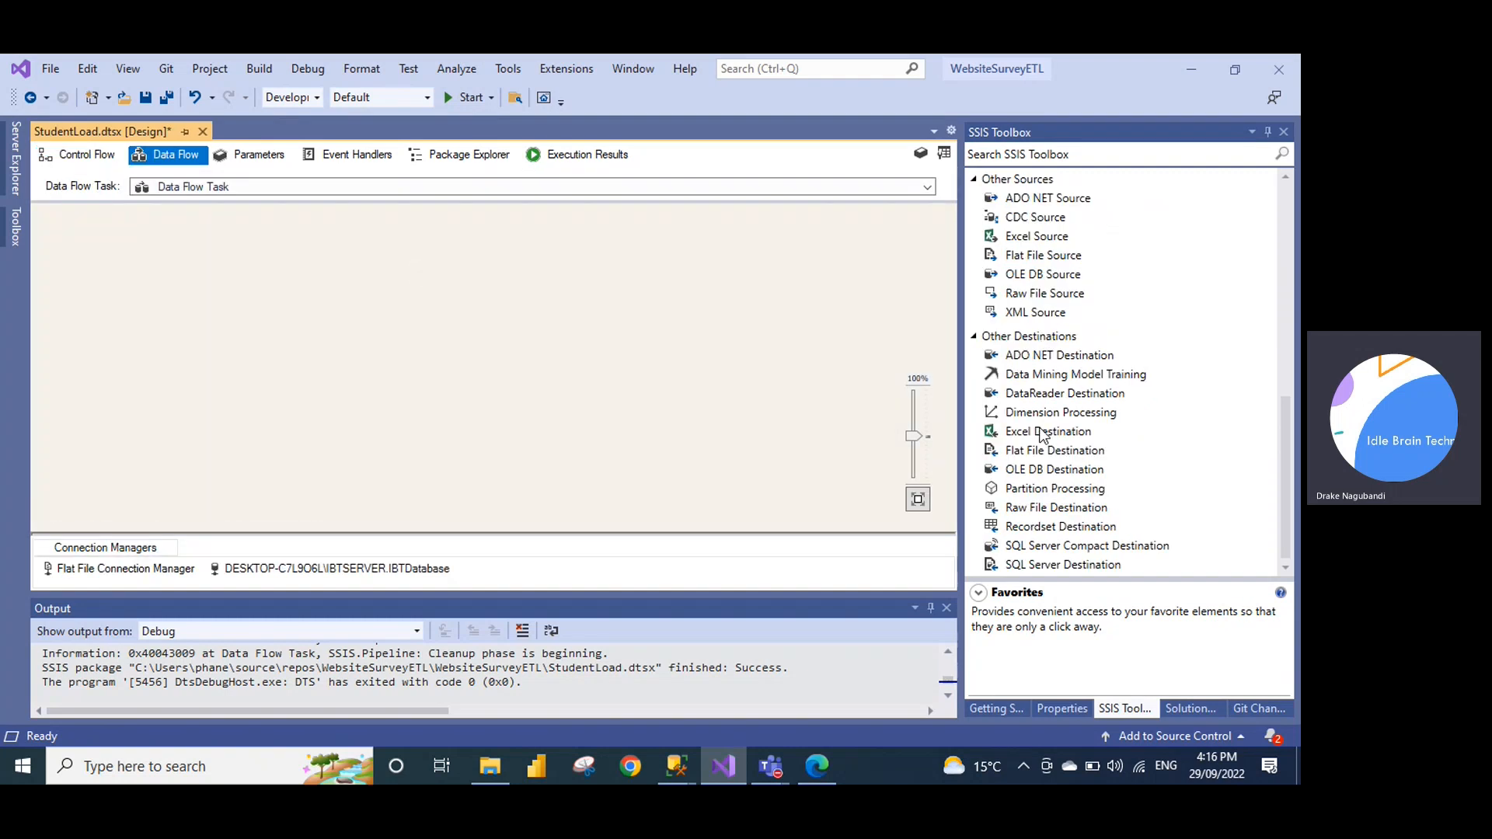
Add a Flat File Source named studentget and open its editor
left_click_drag(1045, 255, 180, 302)
left_click(180, 302)
type("studentget")
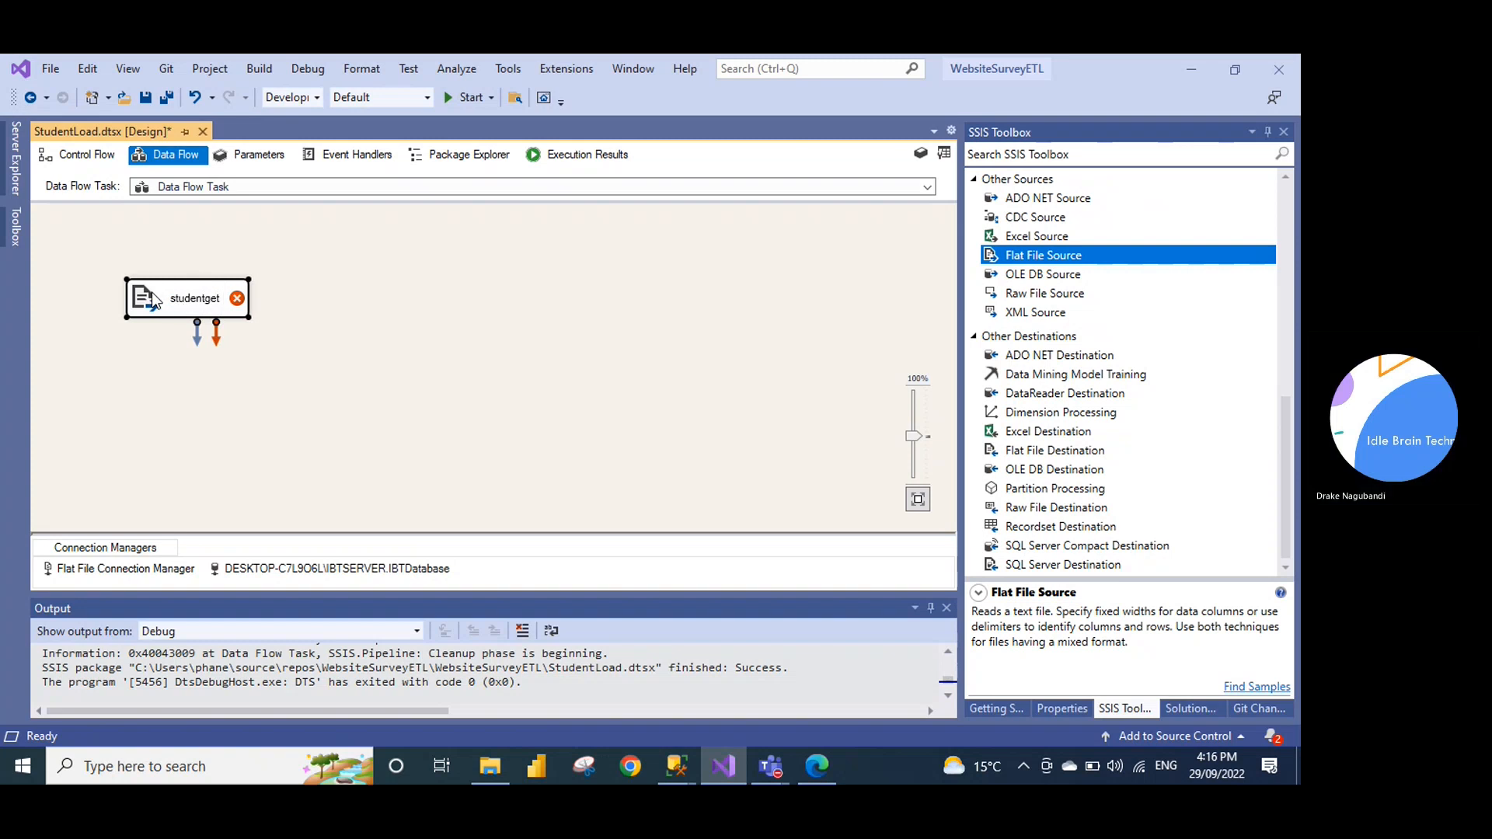
right_click(156, 299)
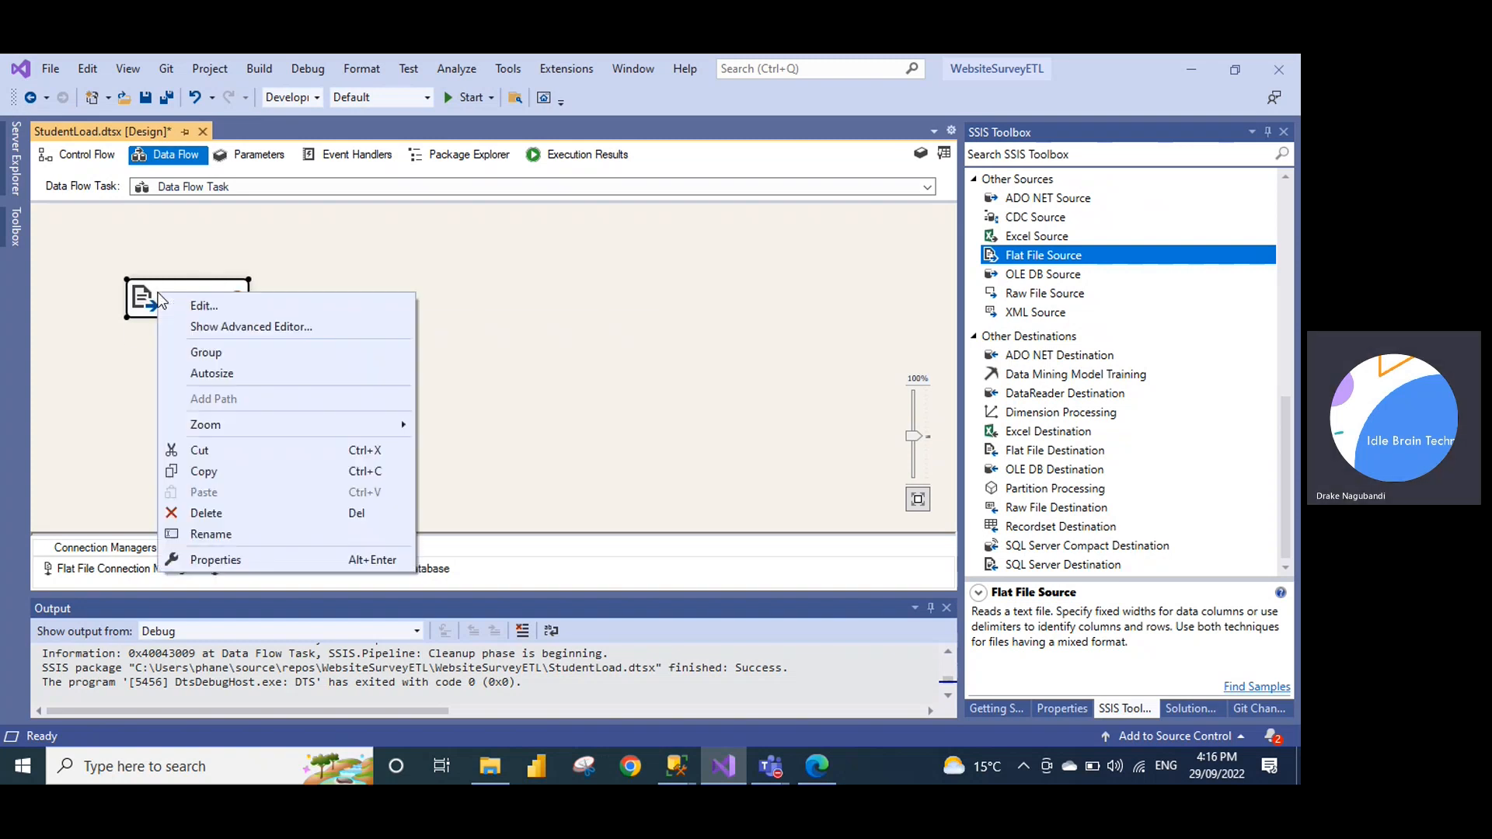
left_click(192, 307)
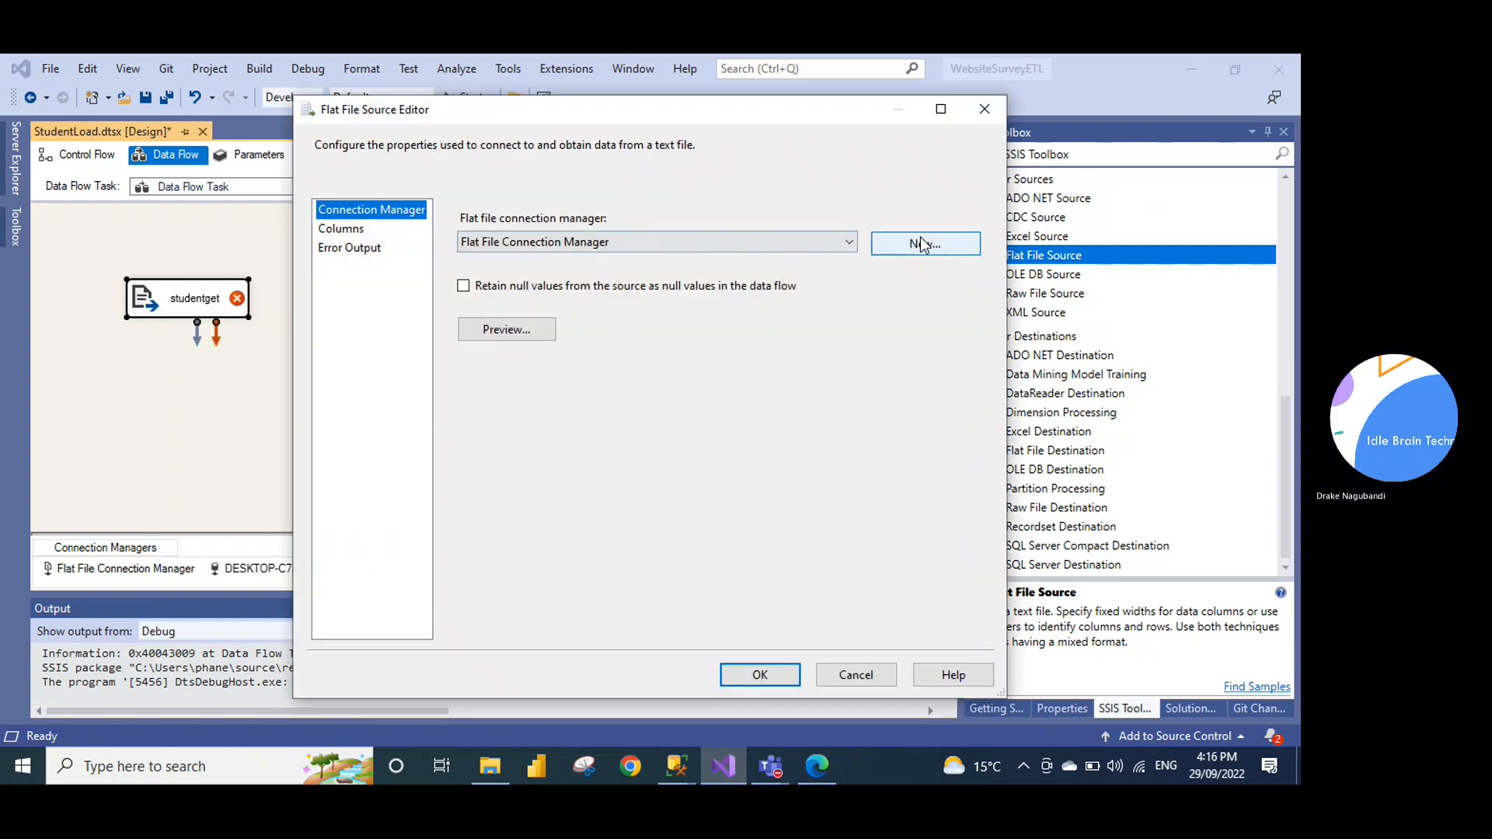
Create a new flat file connection manager named StudentCM with description StudentCM
left_click(923, 245)
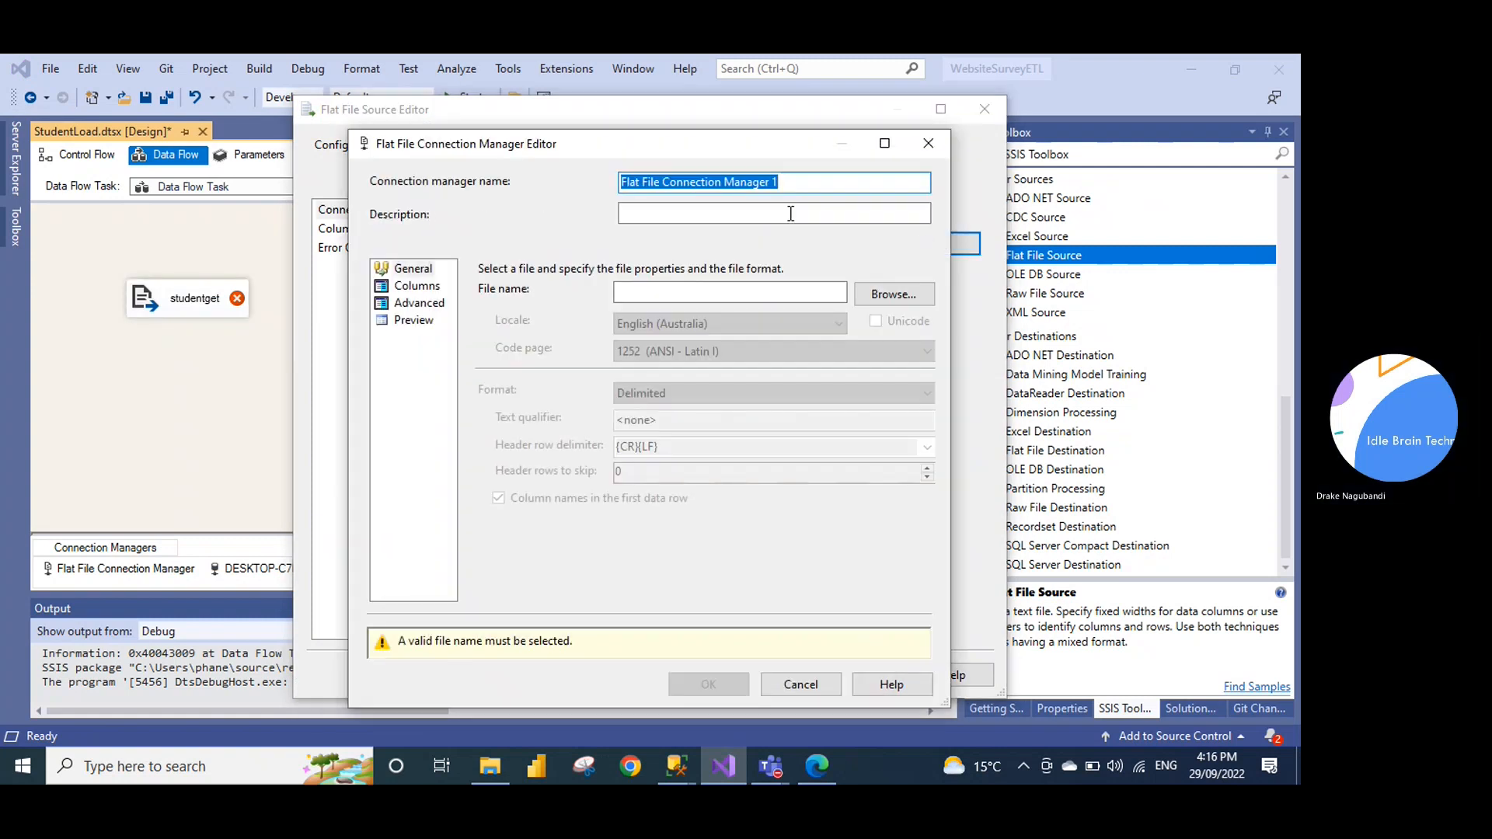
type("StudentCM")
key("Tab")
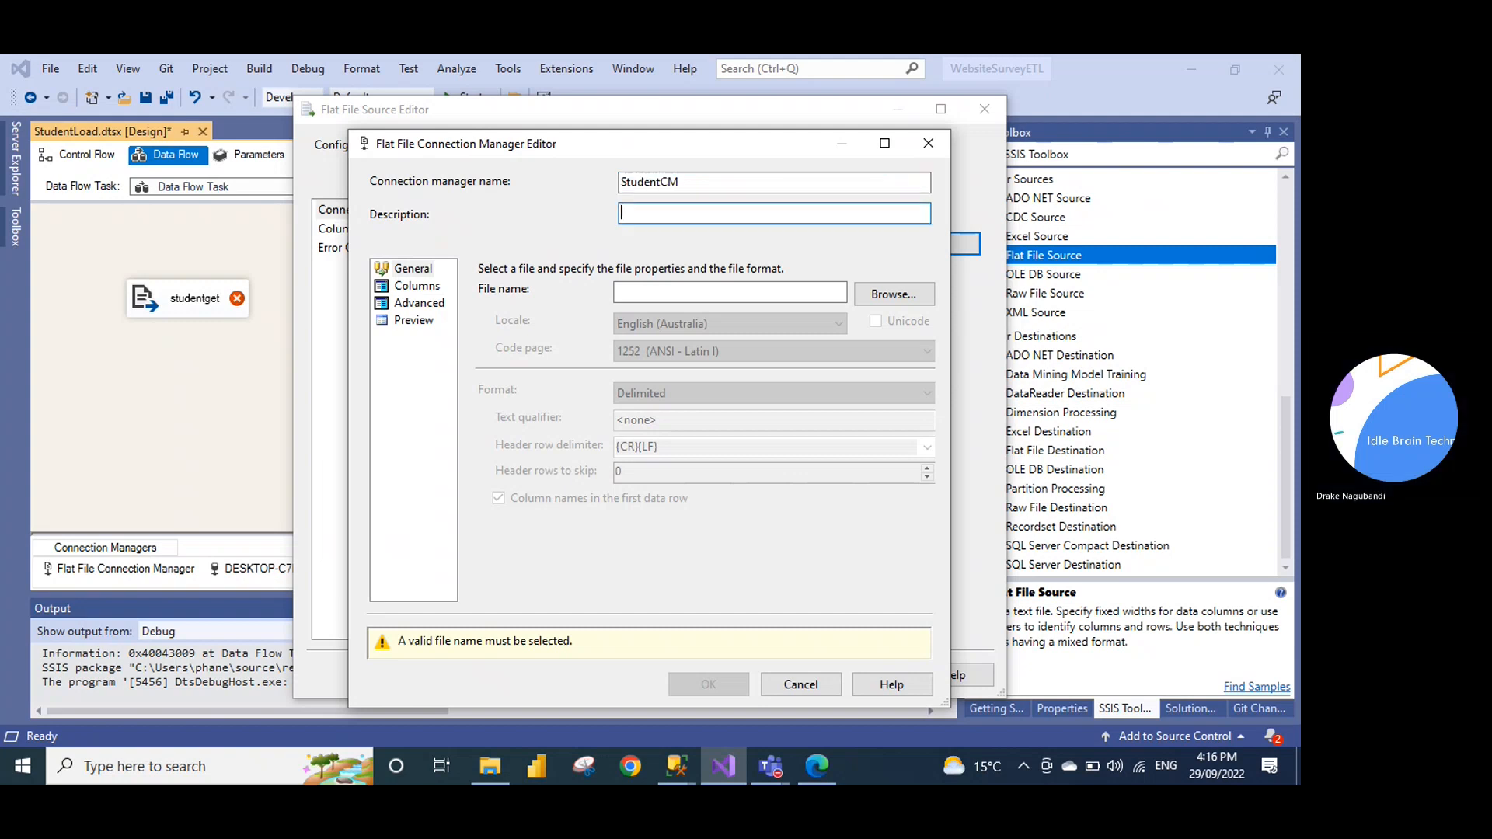
key("ctrl+v")
key("ctrl+a")
key("BackSpace")
type("StudentCM")
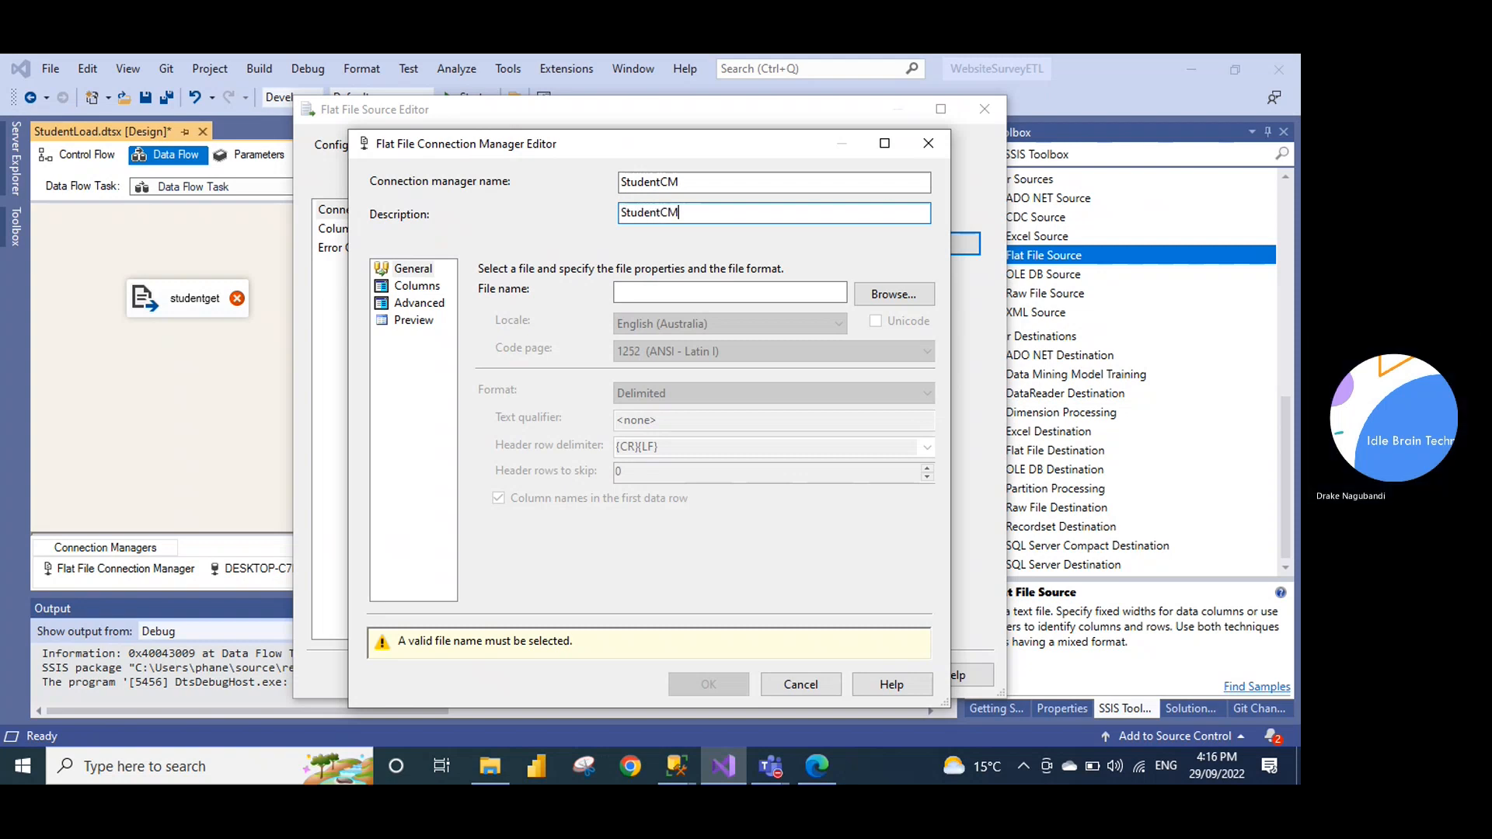
Point StudentCM at studentfact.txt, review its columns and preview, and confirm the id, name, lid outputs
left_click(910, 297)
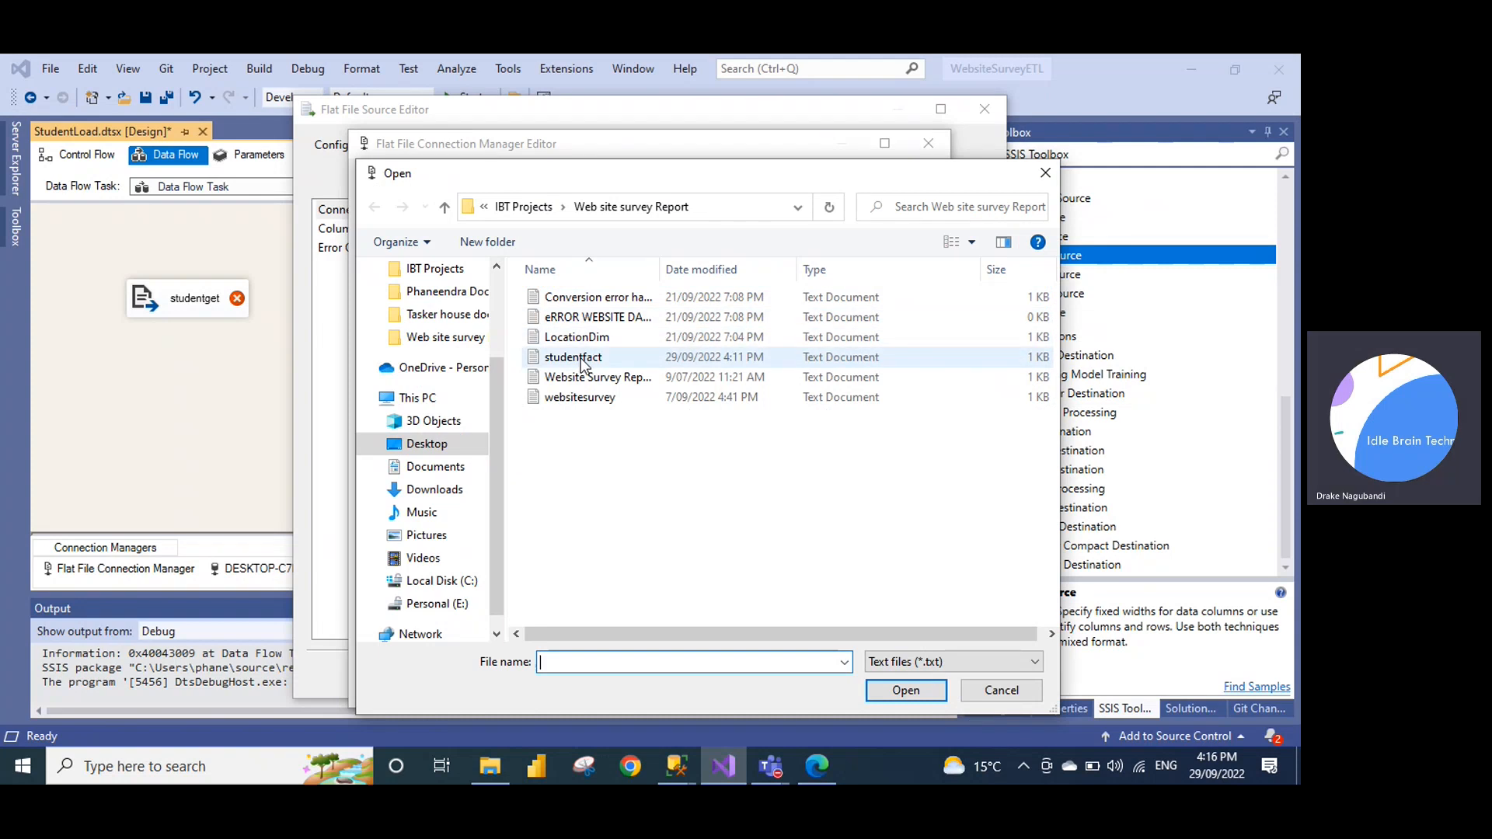
double_click(581, 358)
left_click(418, 286)
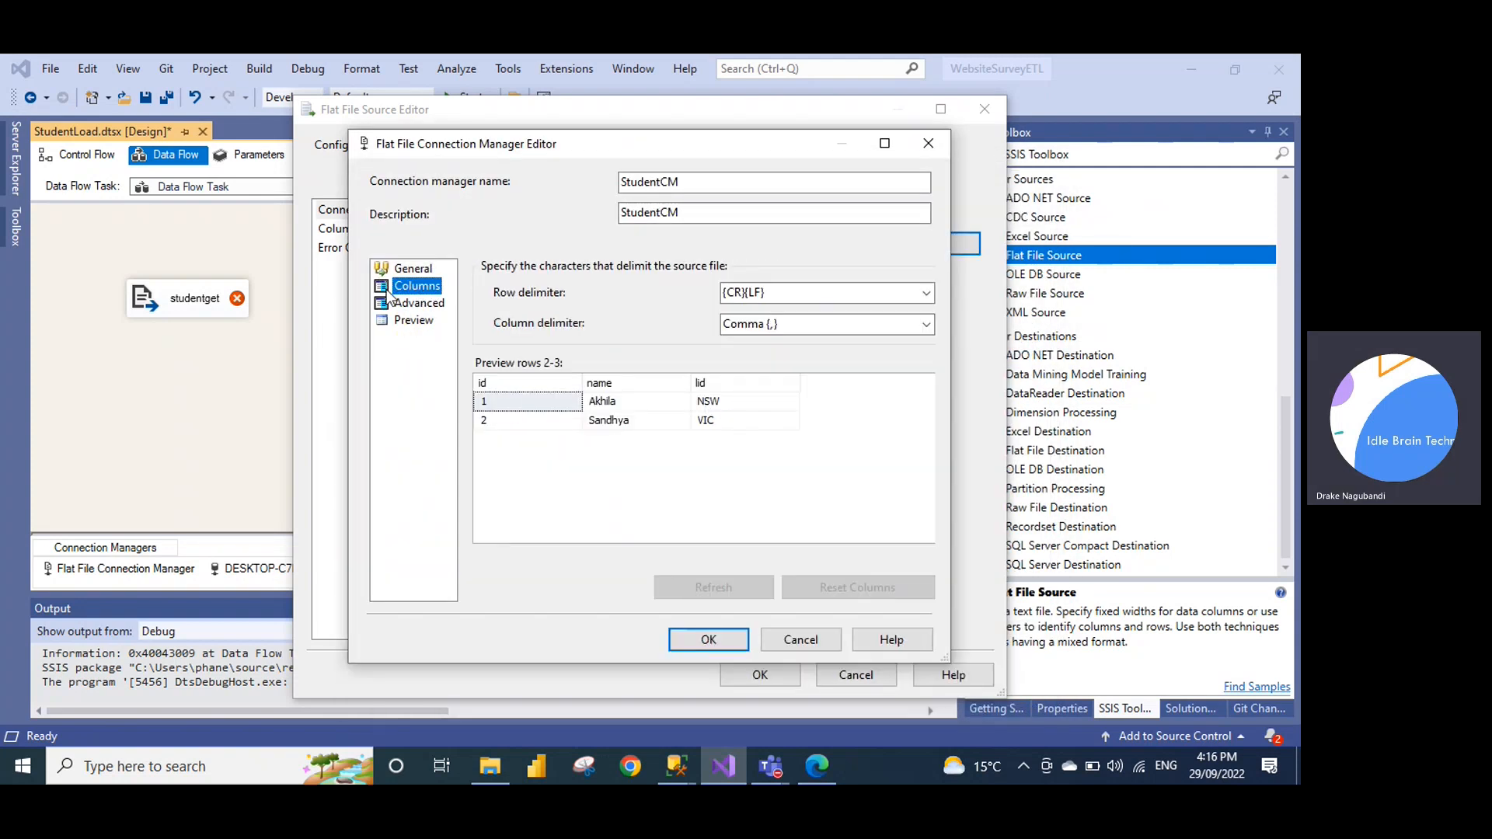
left_click(419, 303)
left_click(412, 320)
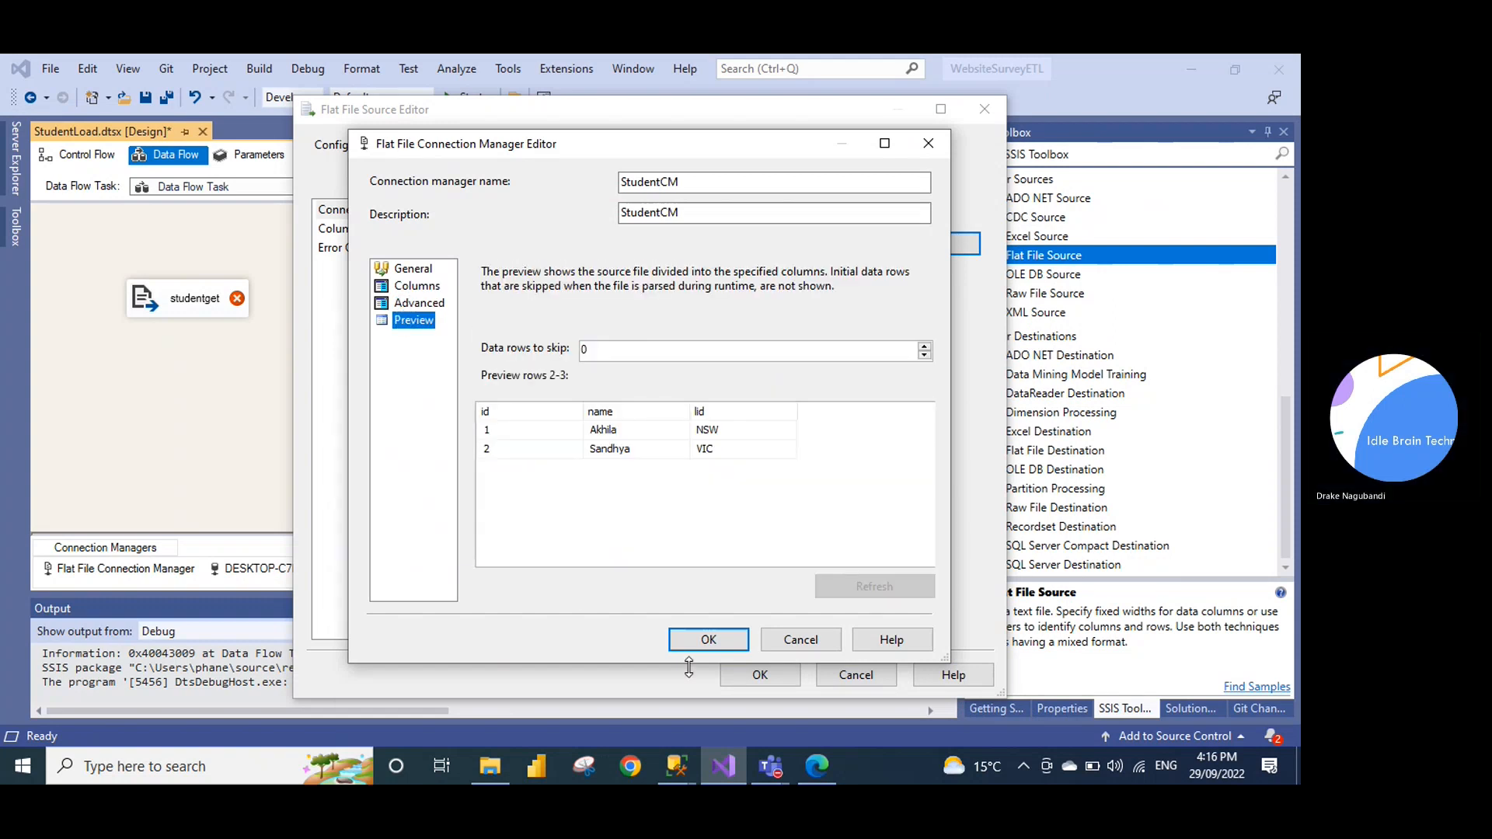
left_click(708, 645)
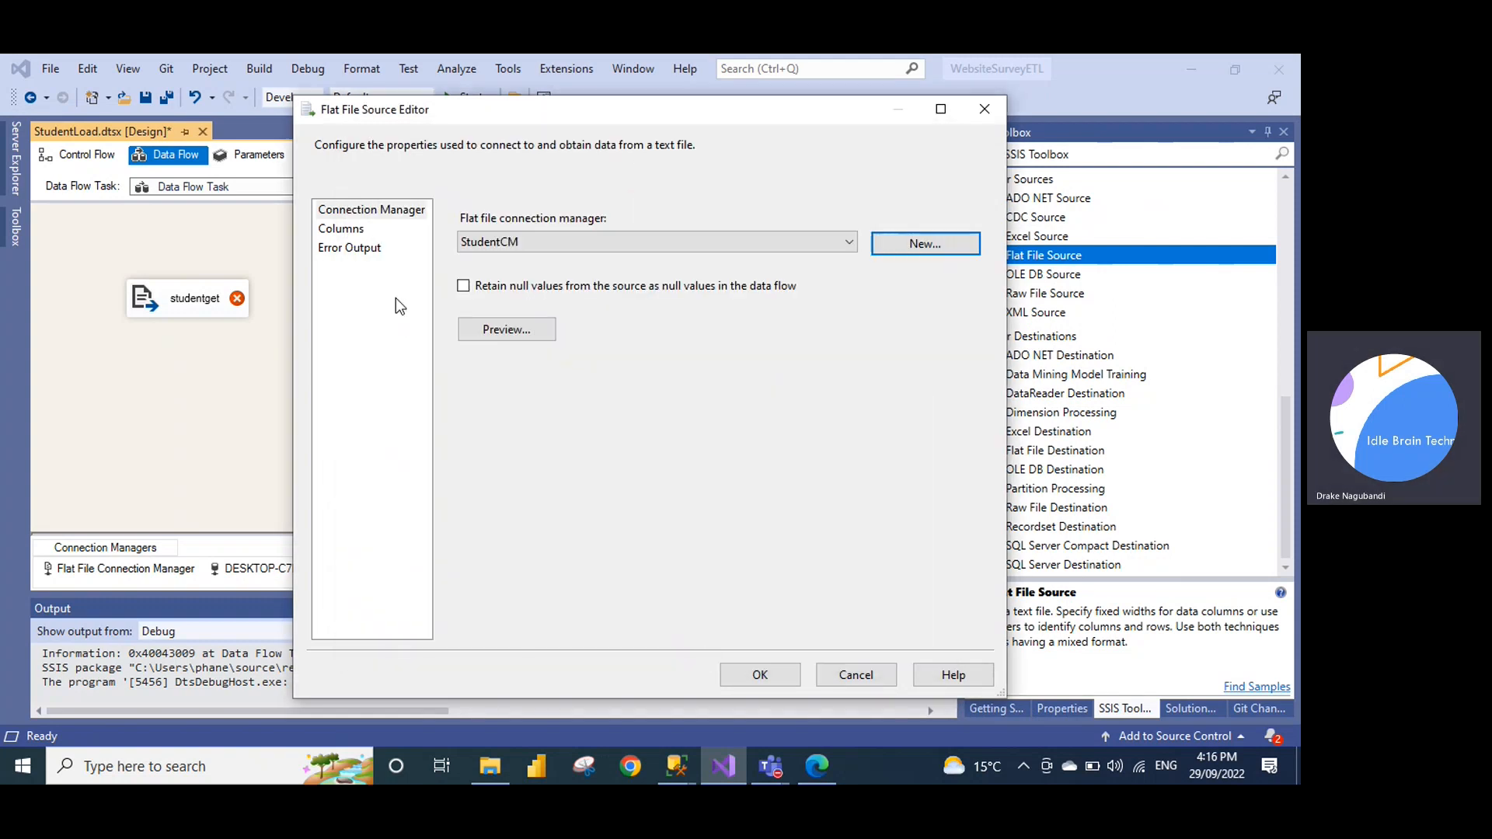
left_click(347, 235)
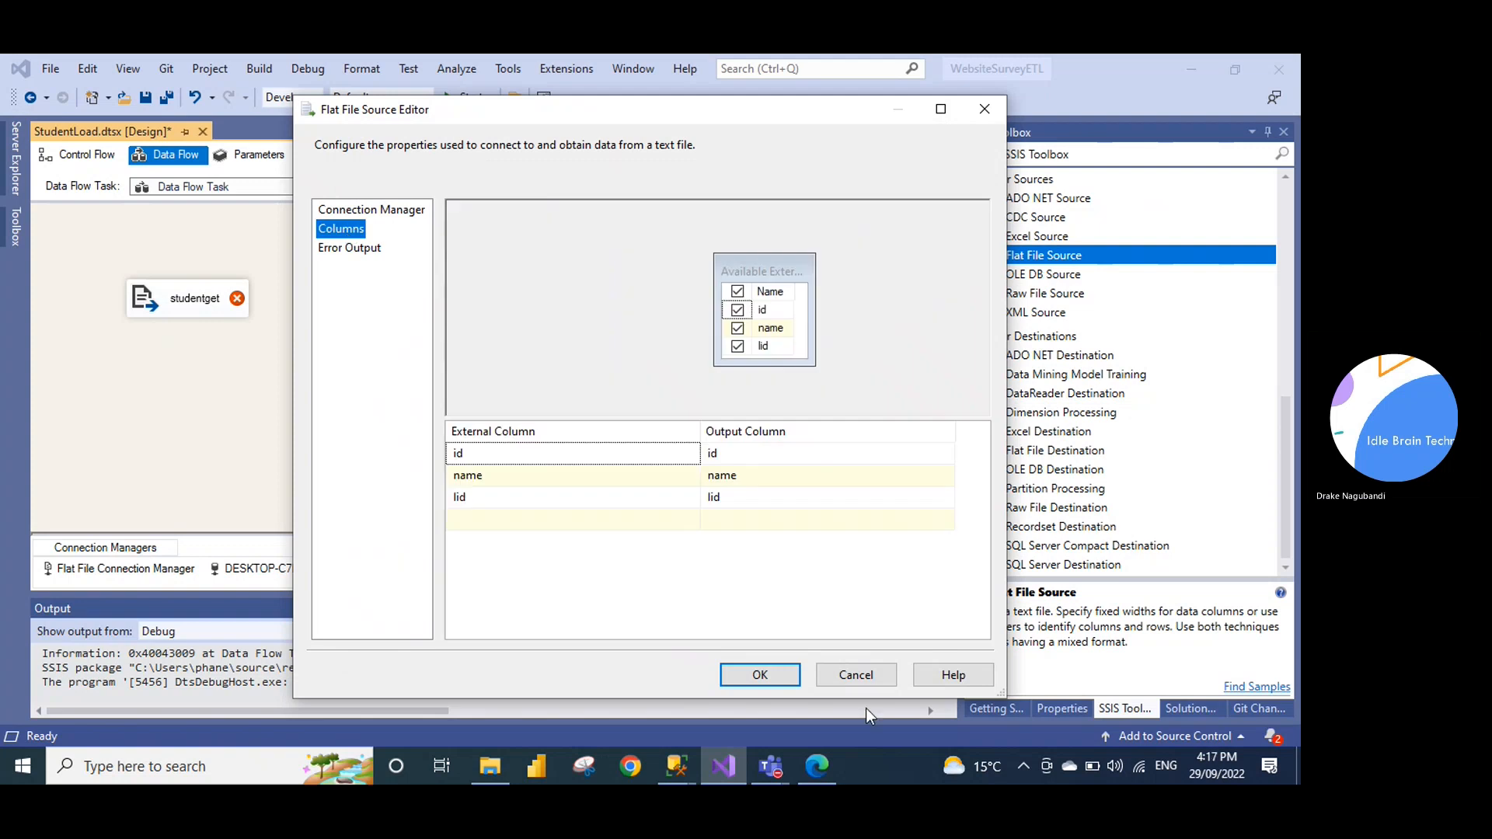
left_click(761, 674)
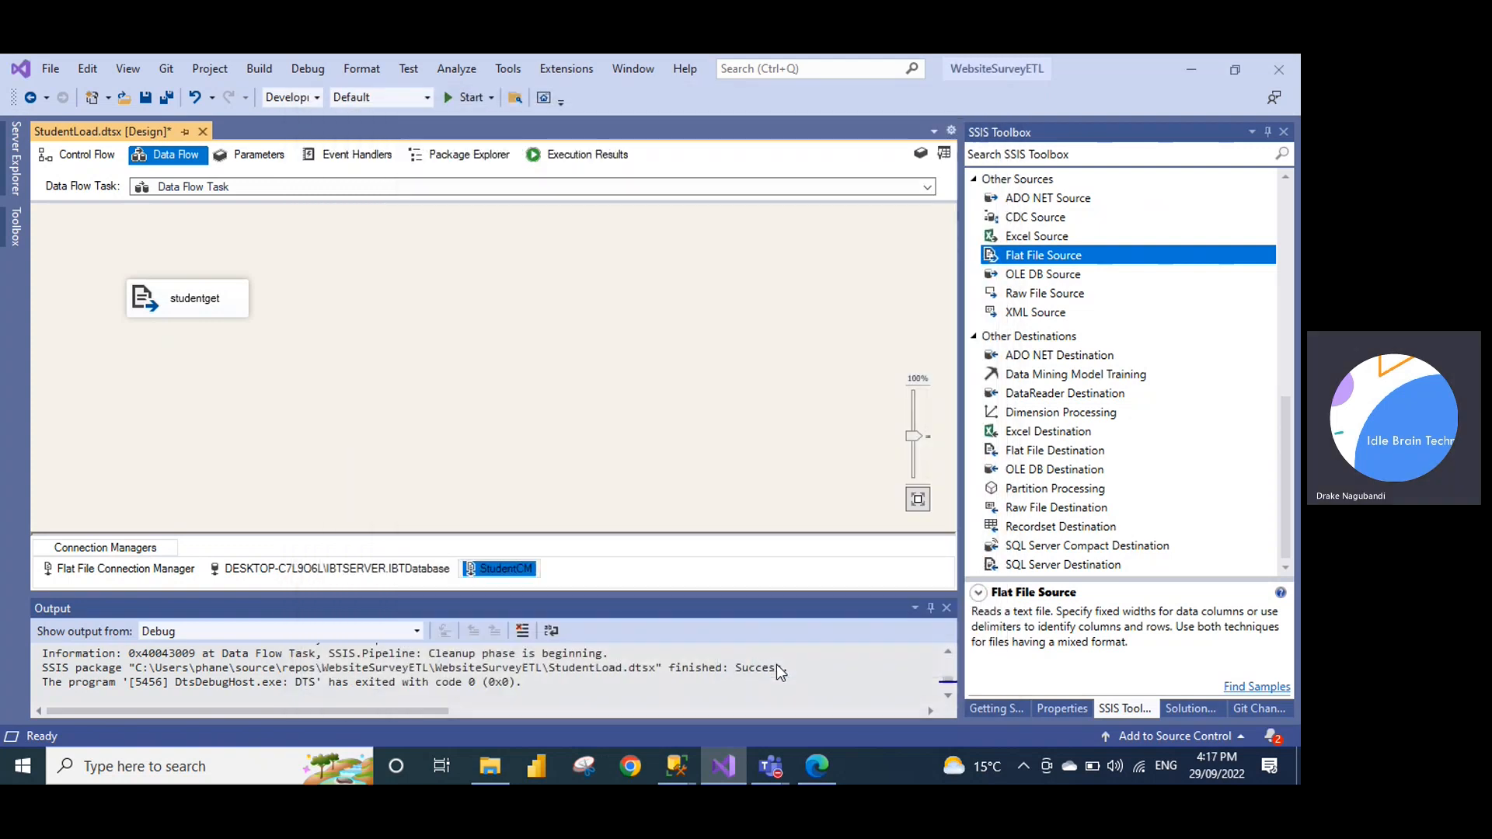
Delete the unused DESKTOP database connection and the old Flat File Connection Manager
right_click(307, 568)
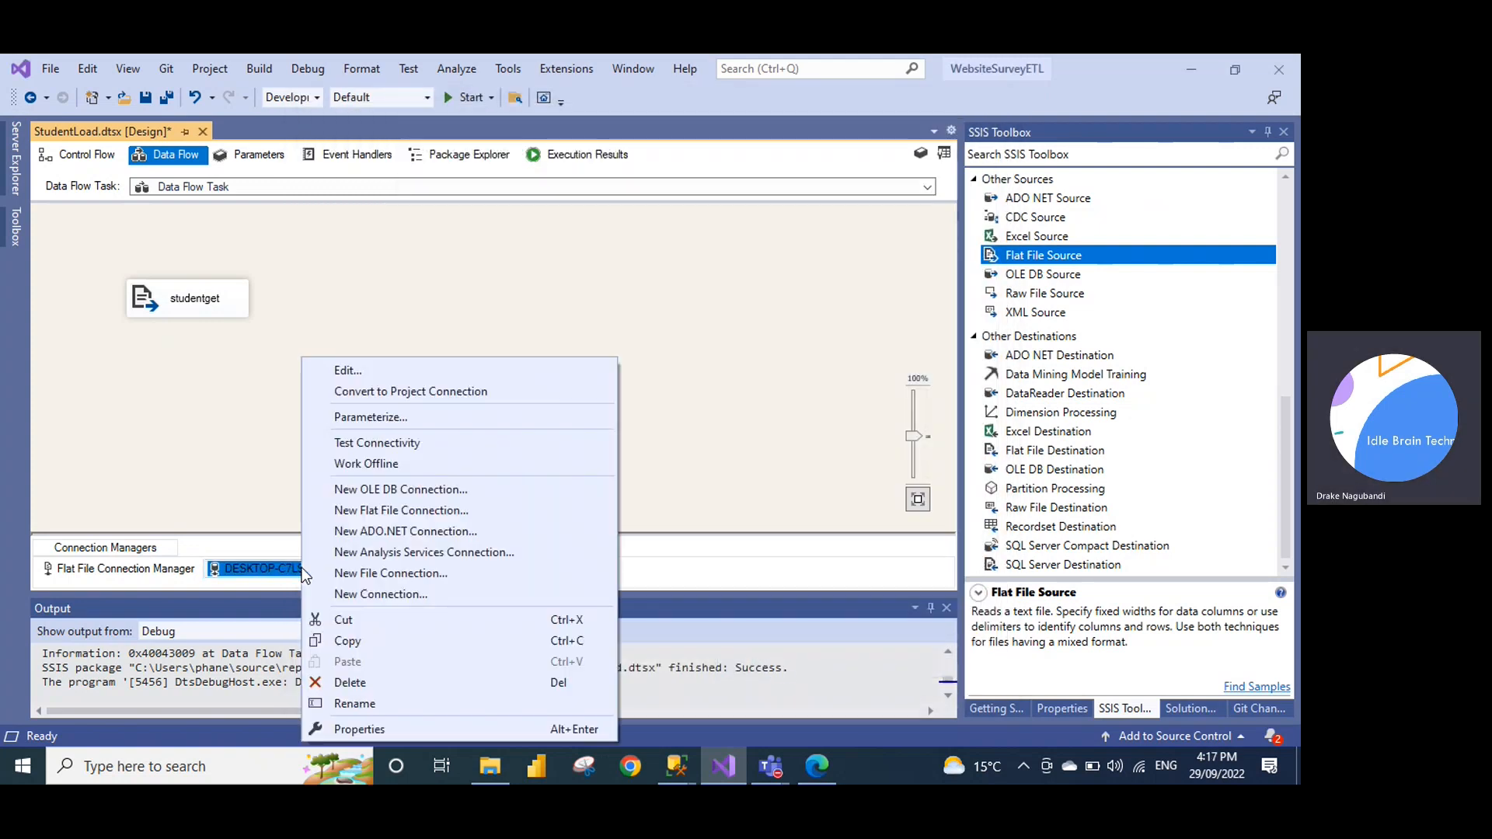
left_click(346, 681)
left_click(109, 571)
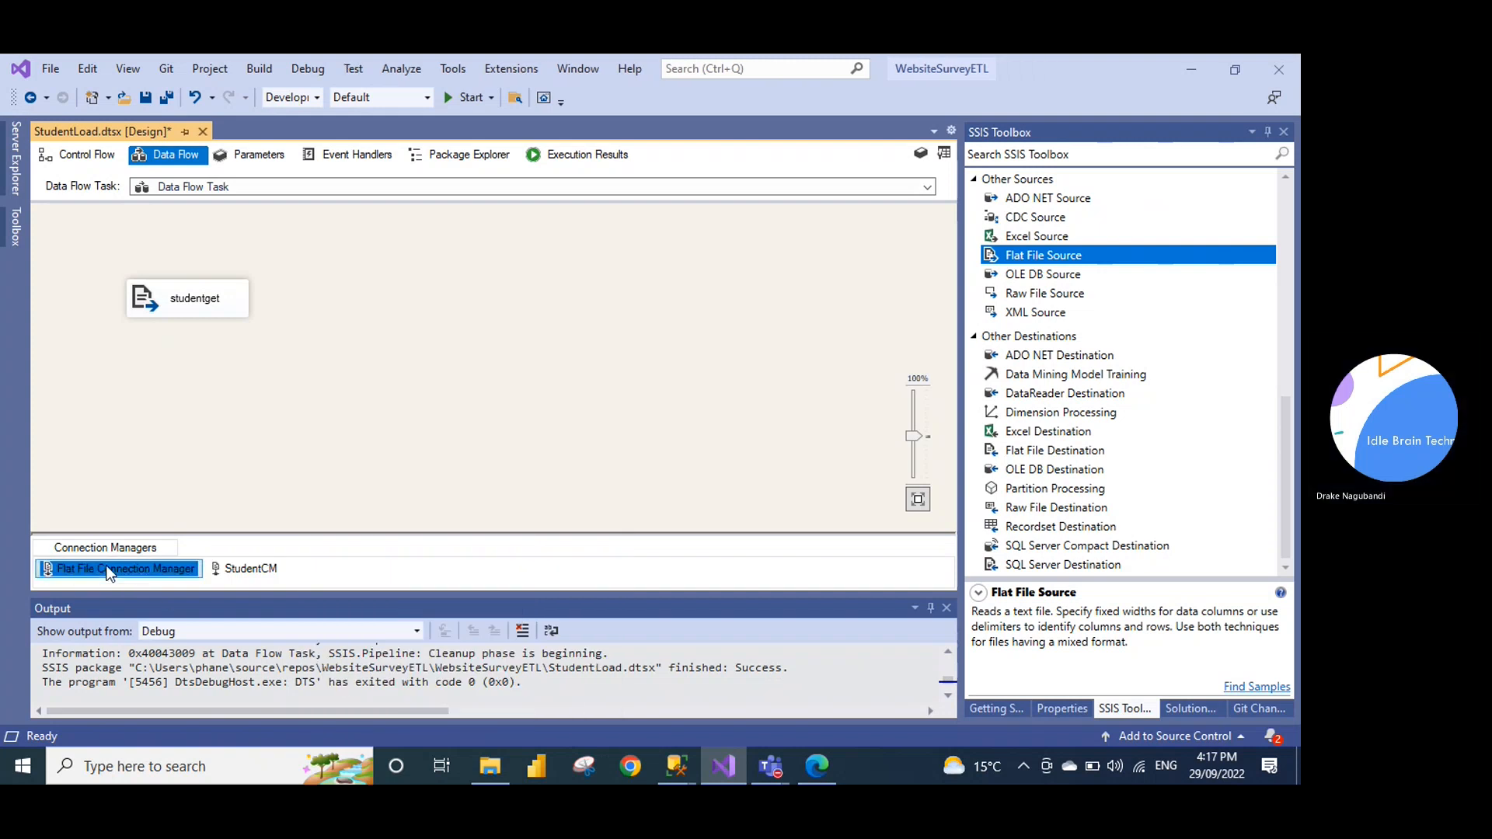
right_click(109, 573)
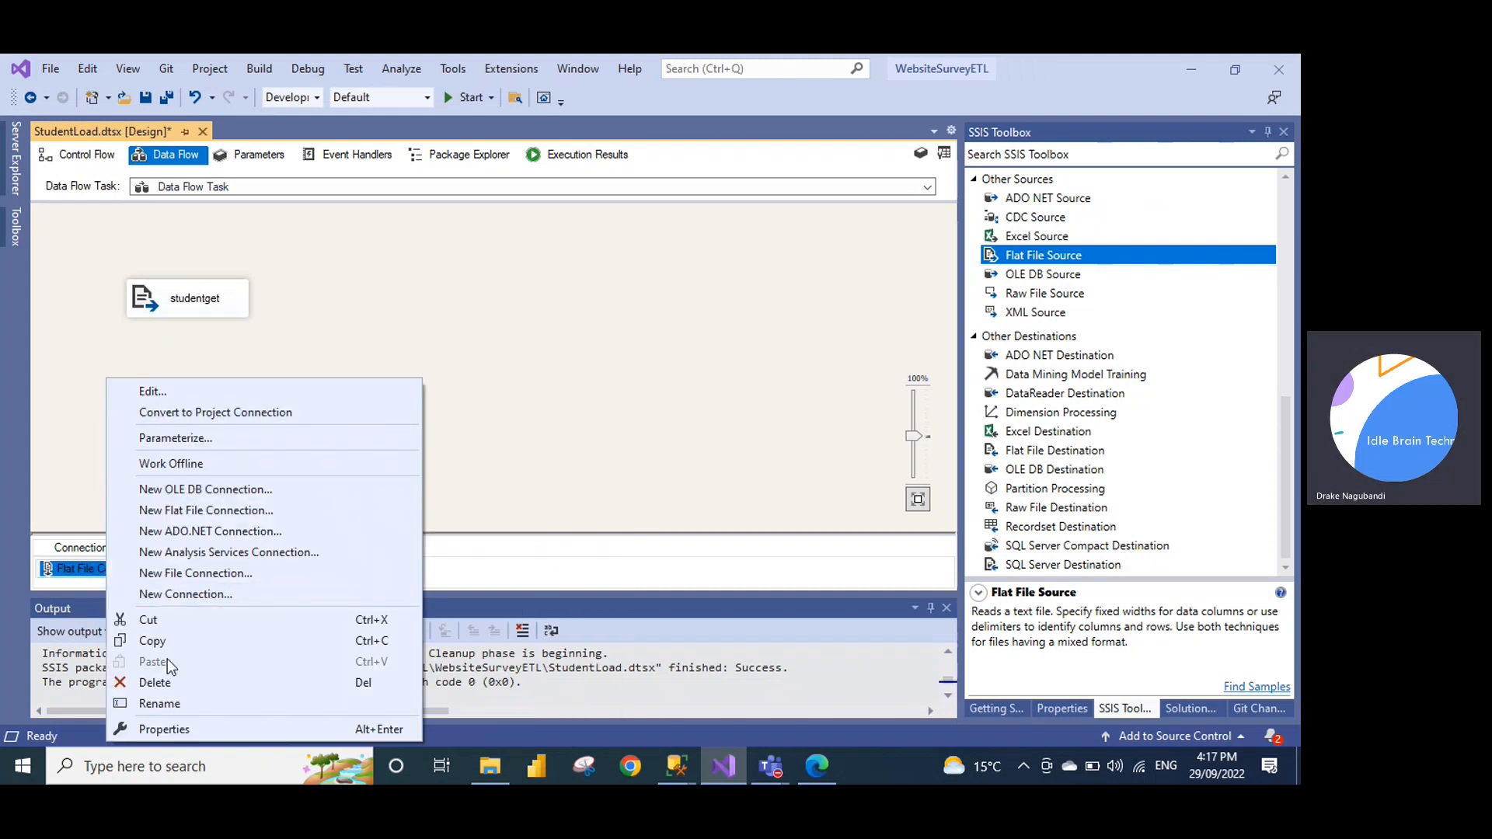
left_click(166, 679)
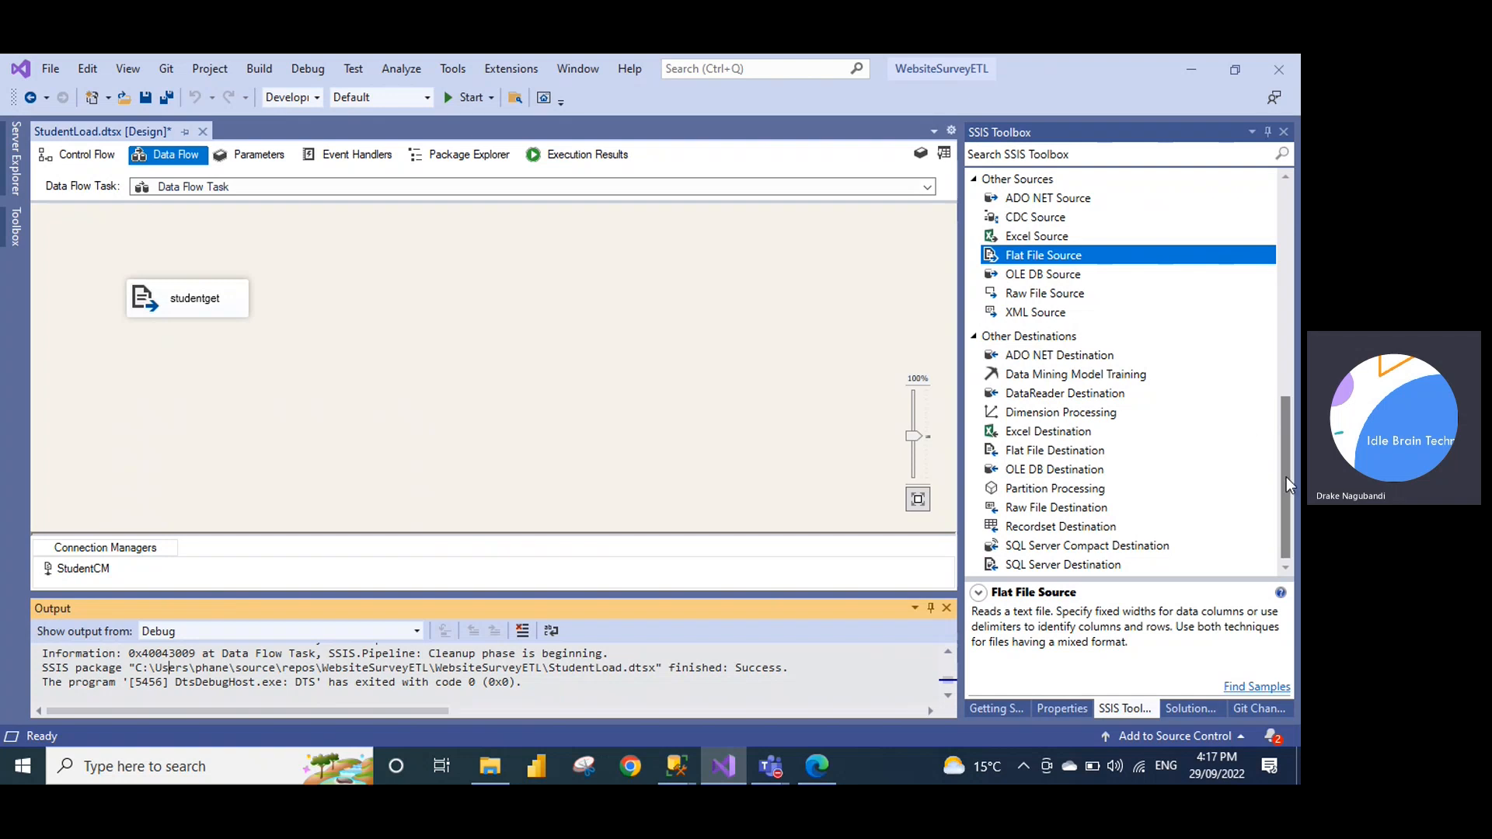
Add a Lookup fed by studentget's output and open its editor
left_click_drag(1288, 475, 1285, 338)
left_click_drag(1019, 359, 429, 322)
left_click(201, 304)
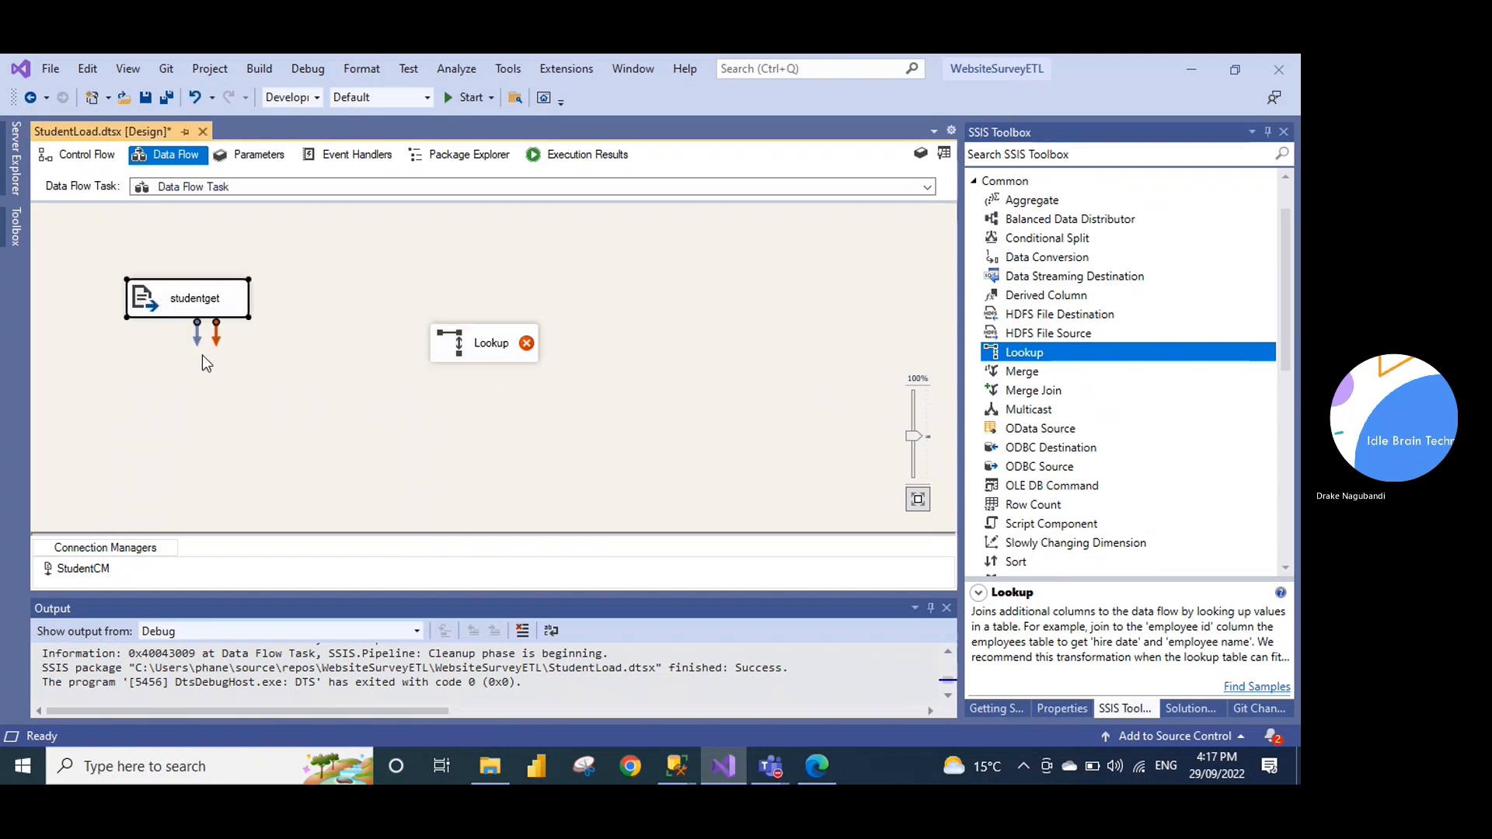
left_click_drag(198, 342, 445, 356)
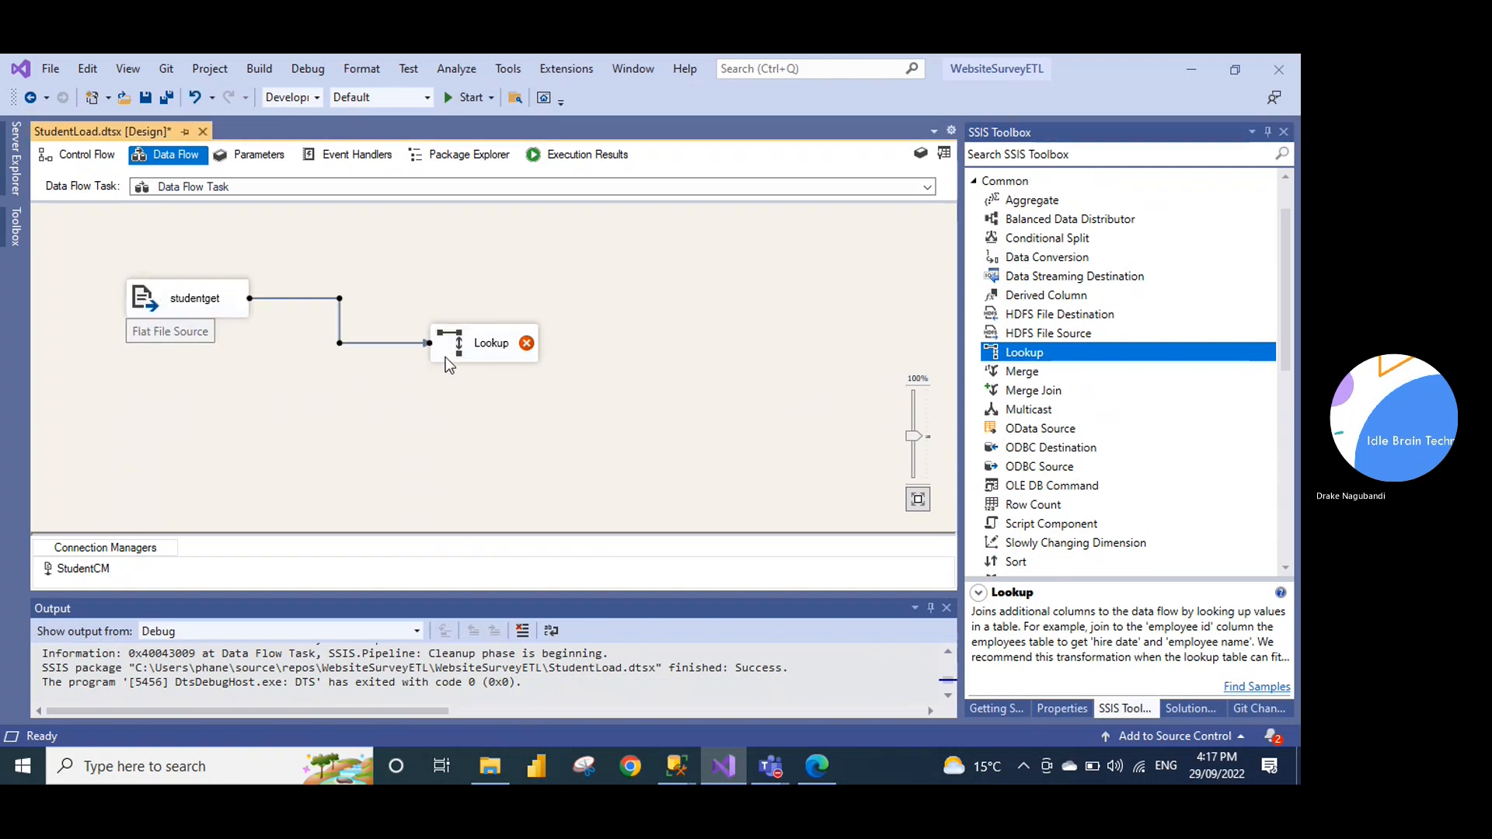
right_click(486, 342)
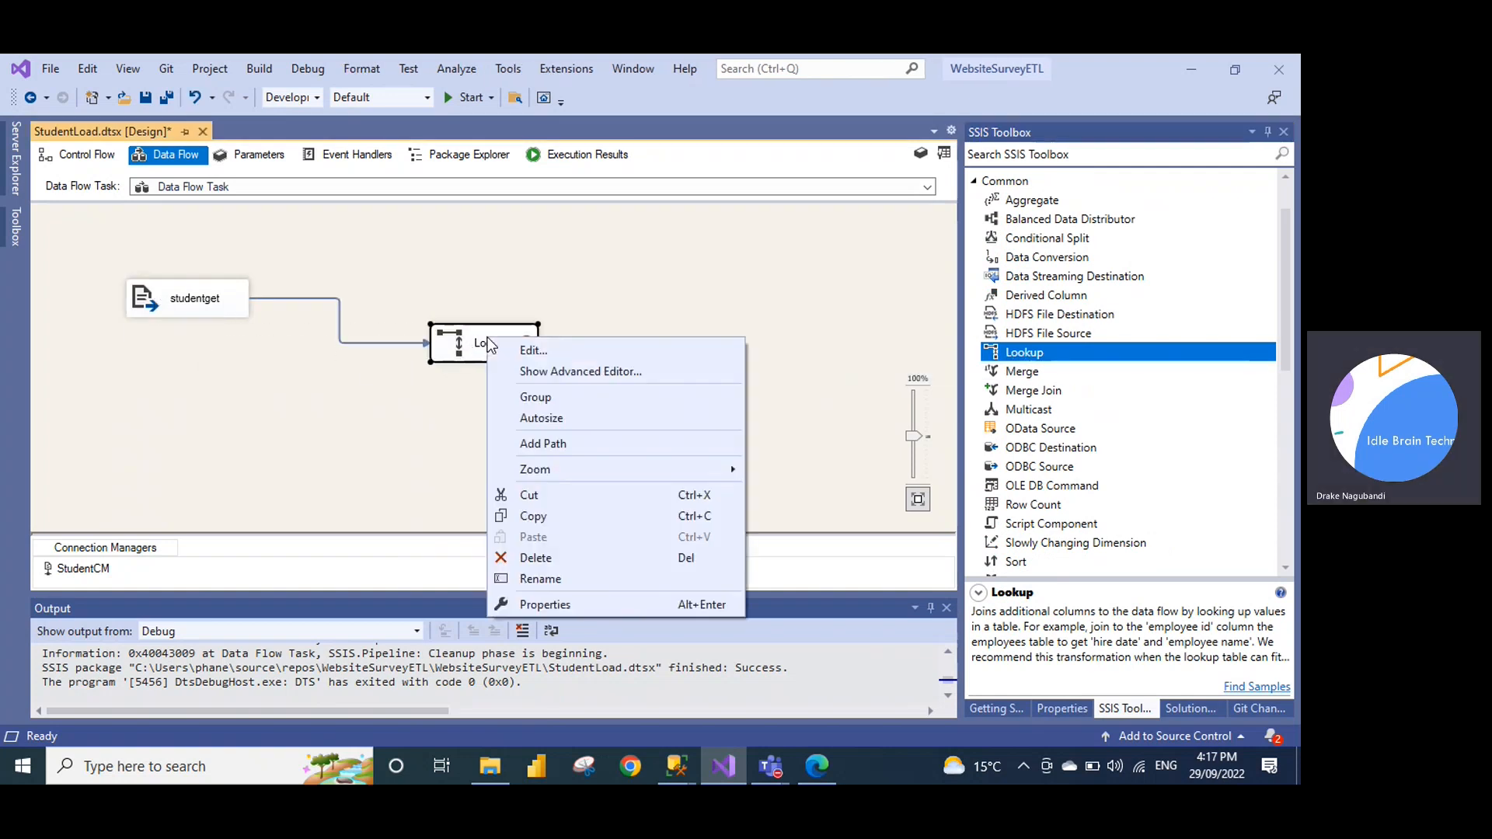
left_click(532, 354)
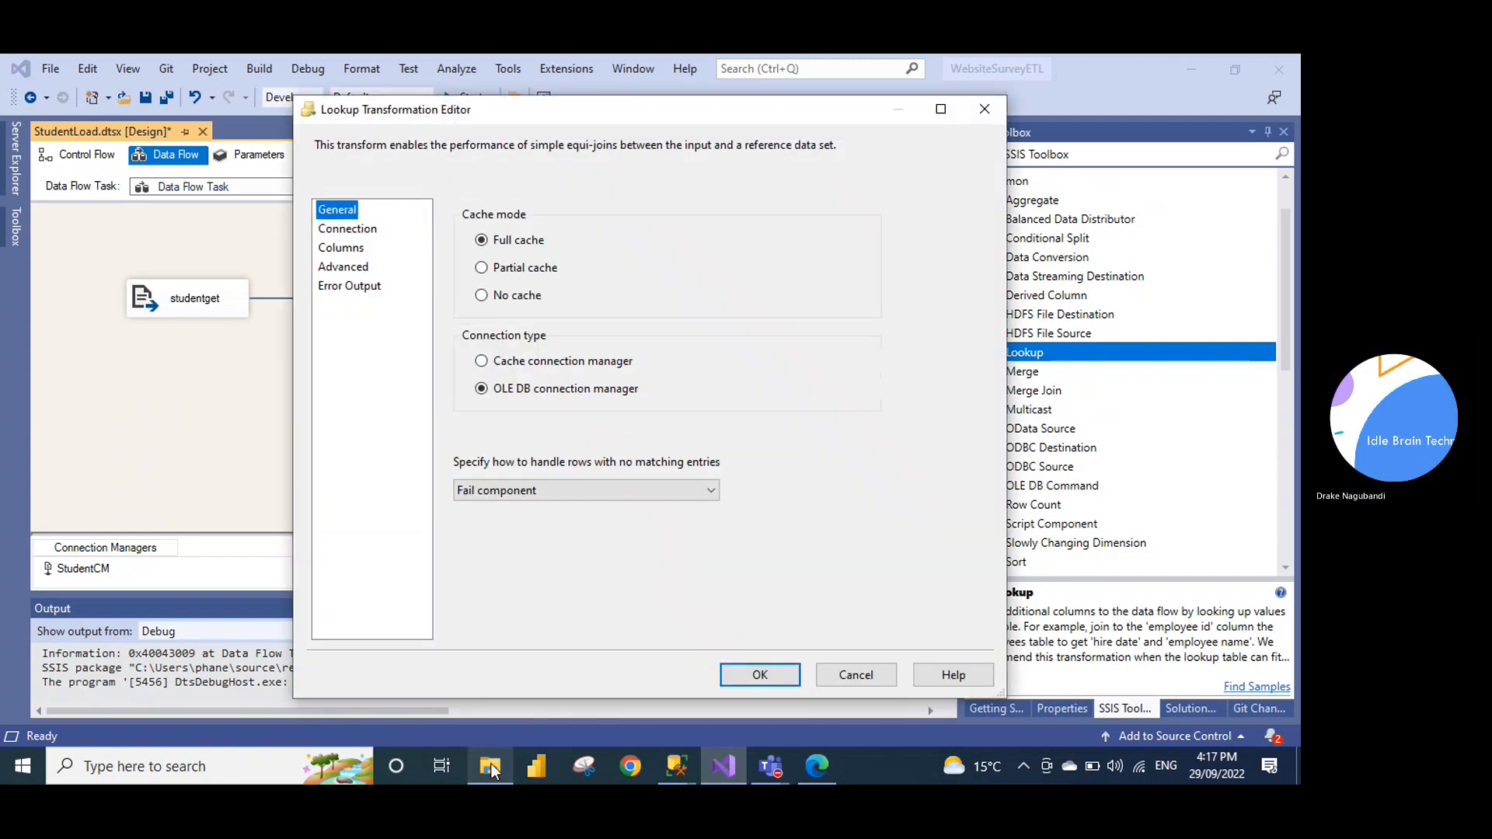
Open studentfact in Notepad, mark the first row's NSW value, then switch to SQL Server Management Studio
left_click(491, 763)
double_click(275, 269)
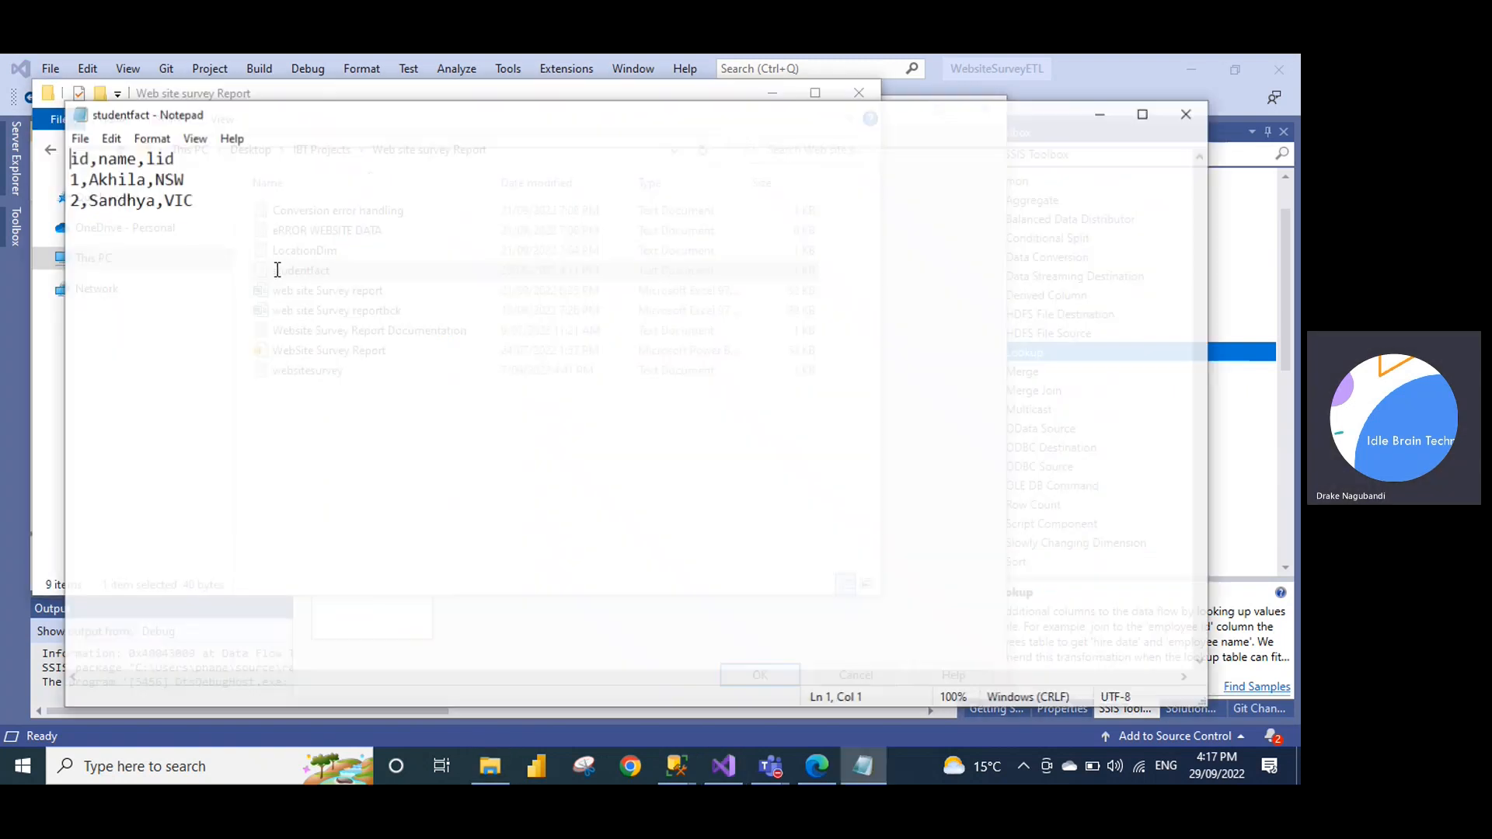
left_click_drag(153, 178, 185, 180)
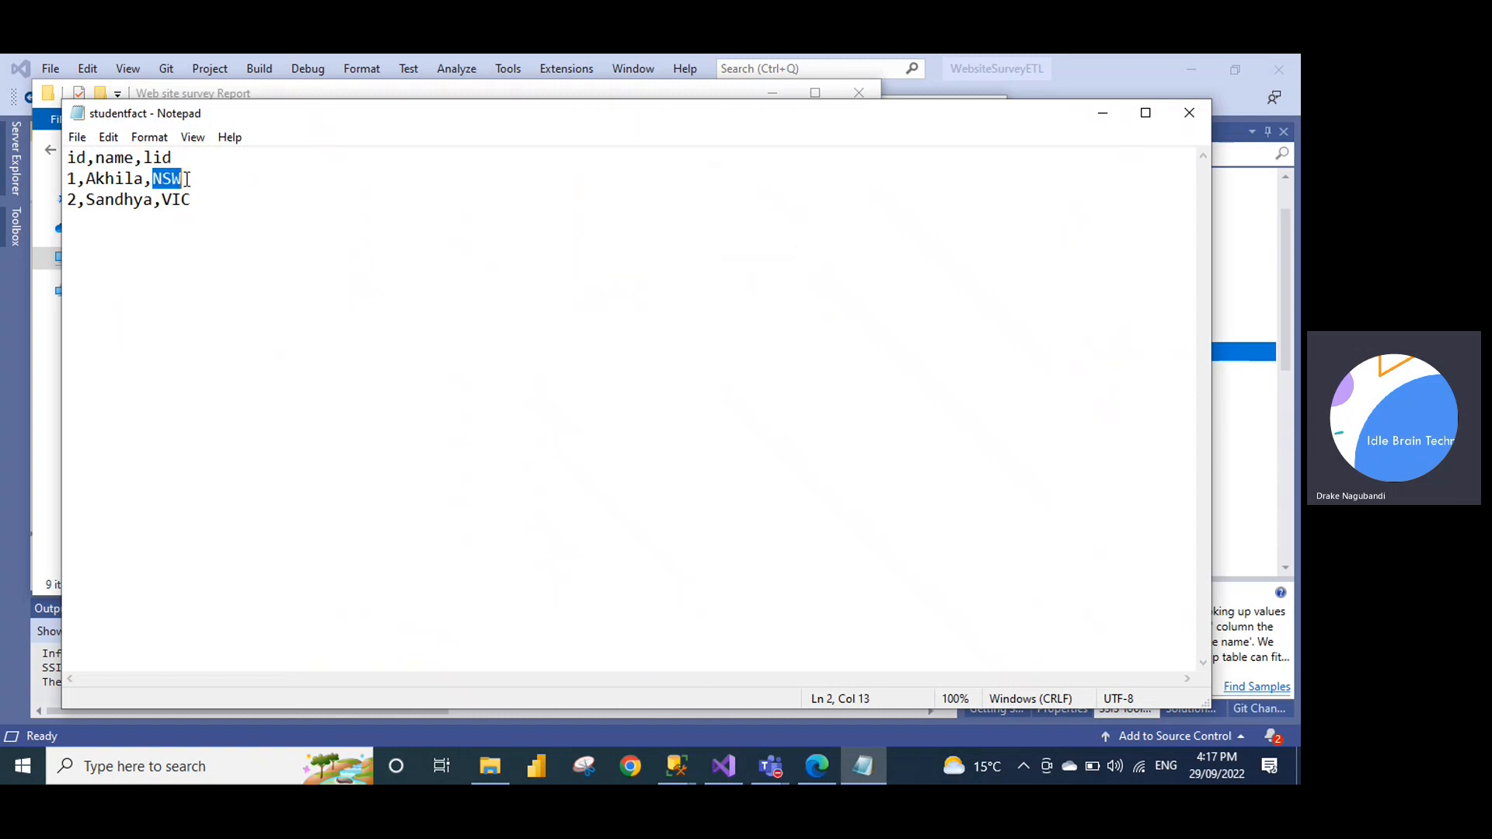
left_click(677, 766)
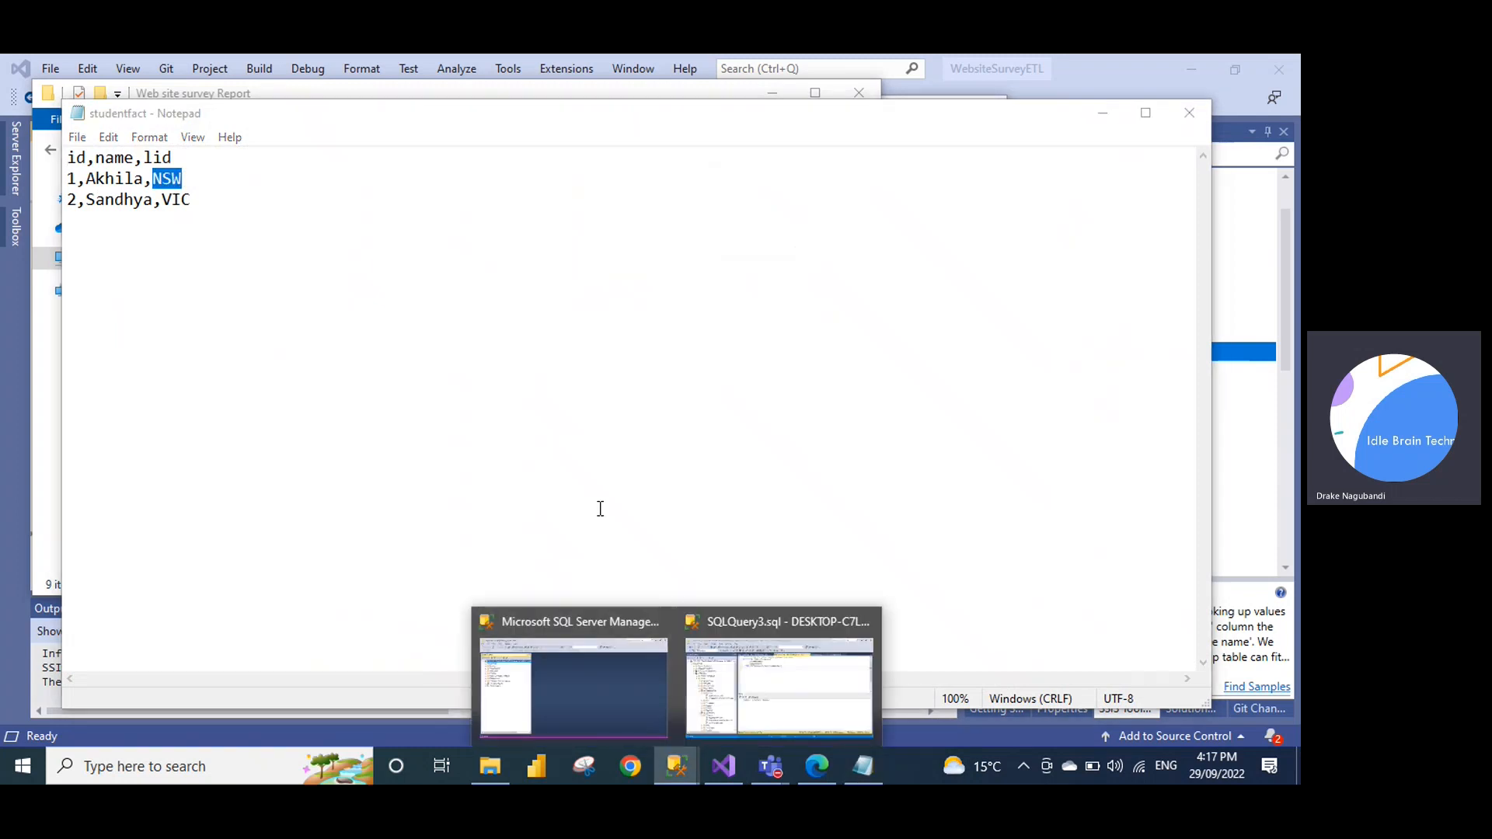
left_click(797, 665)
View the LocationDim results (1 NSW, 2 VIC) in SQLQuery4, then close the studentfact file
left_click(552, 167)
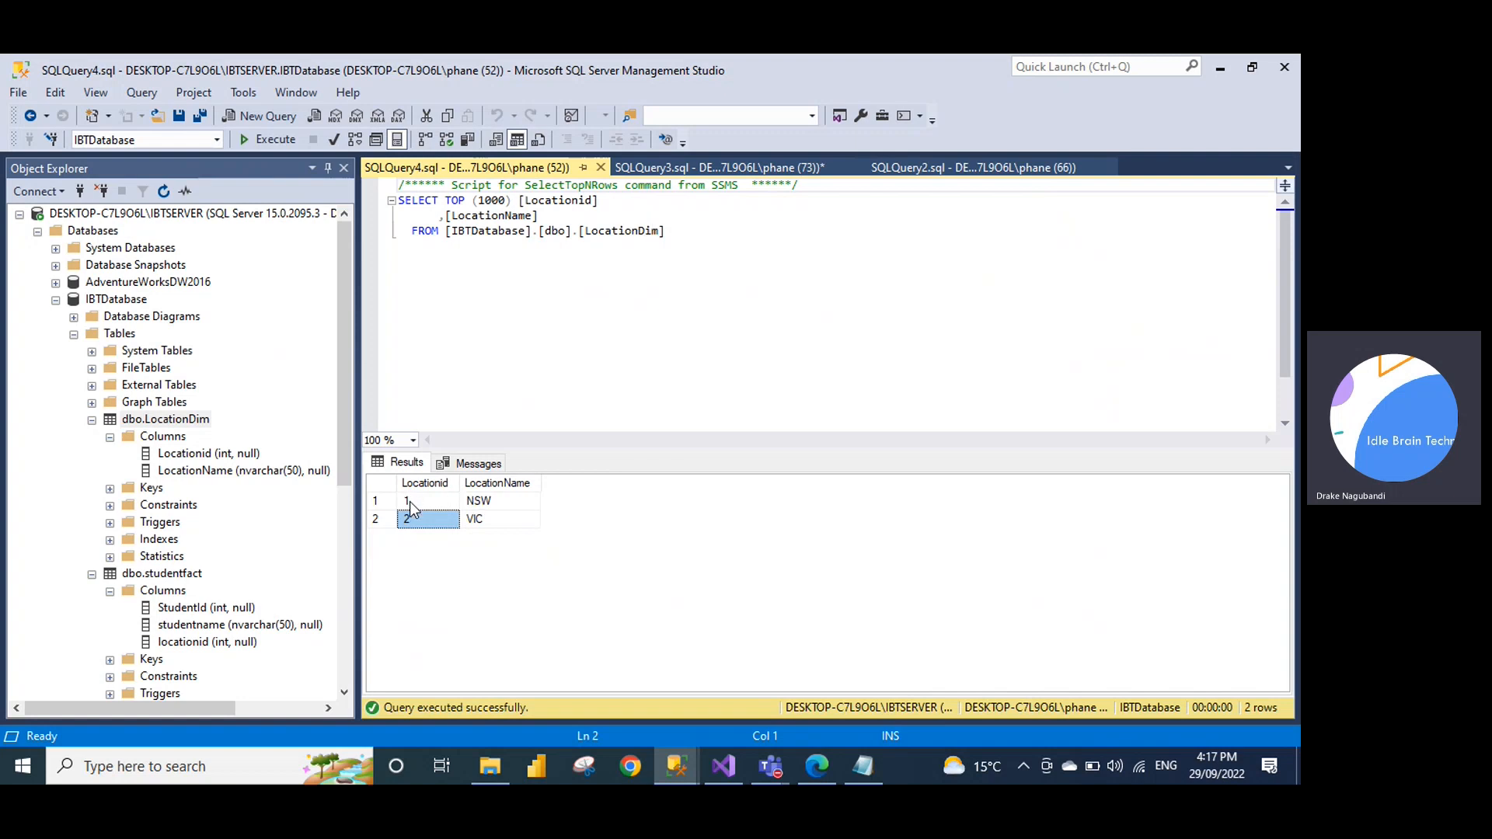
key("alt+Tab")
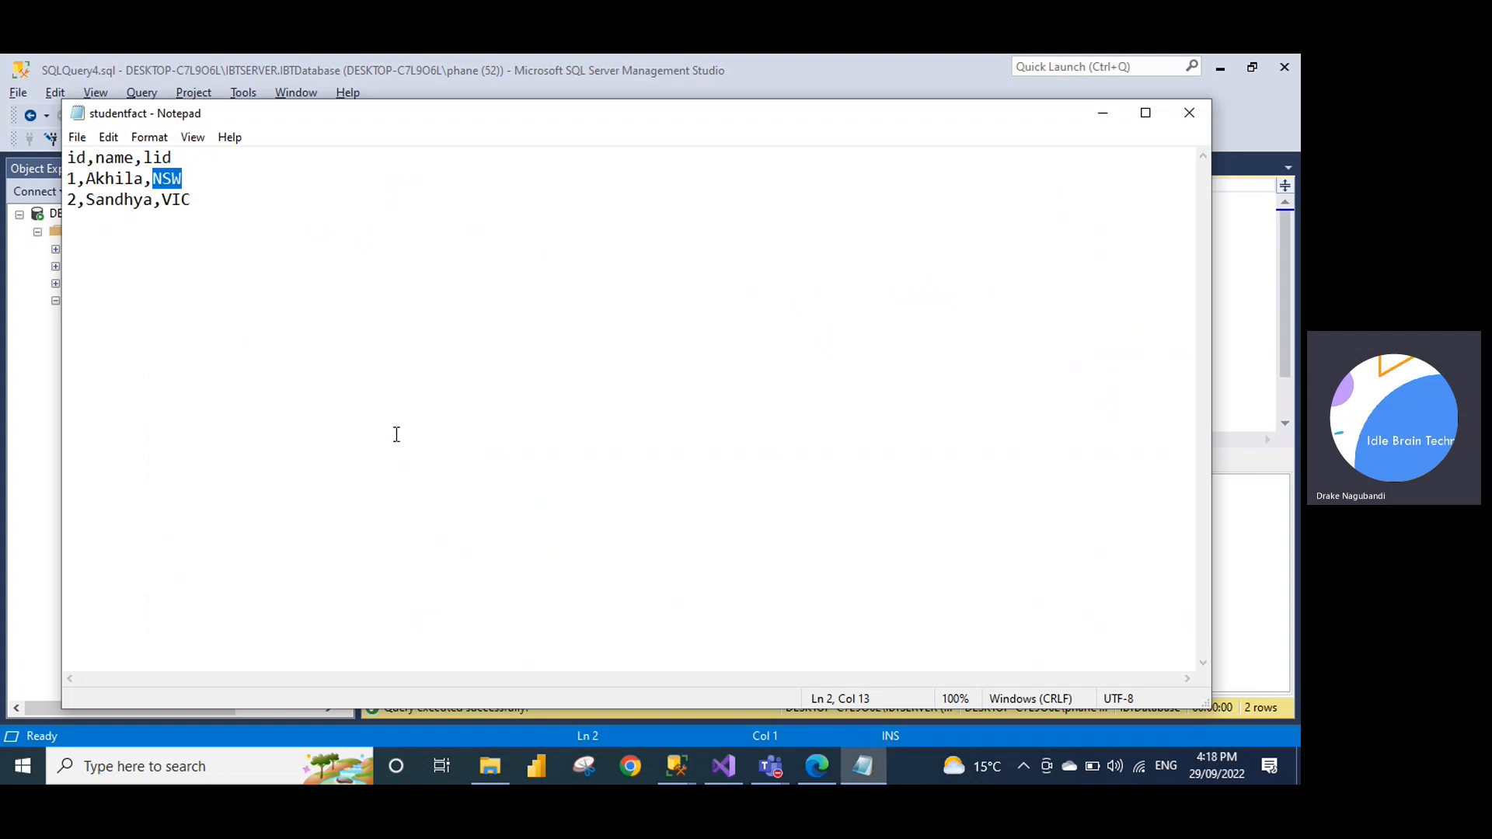
left_click(1190, 113)
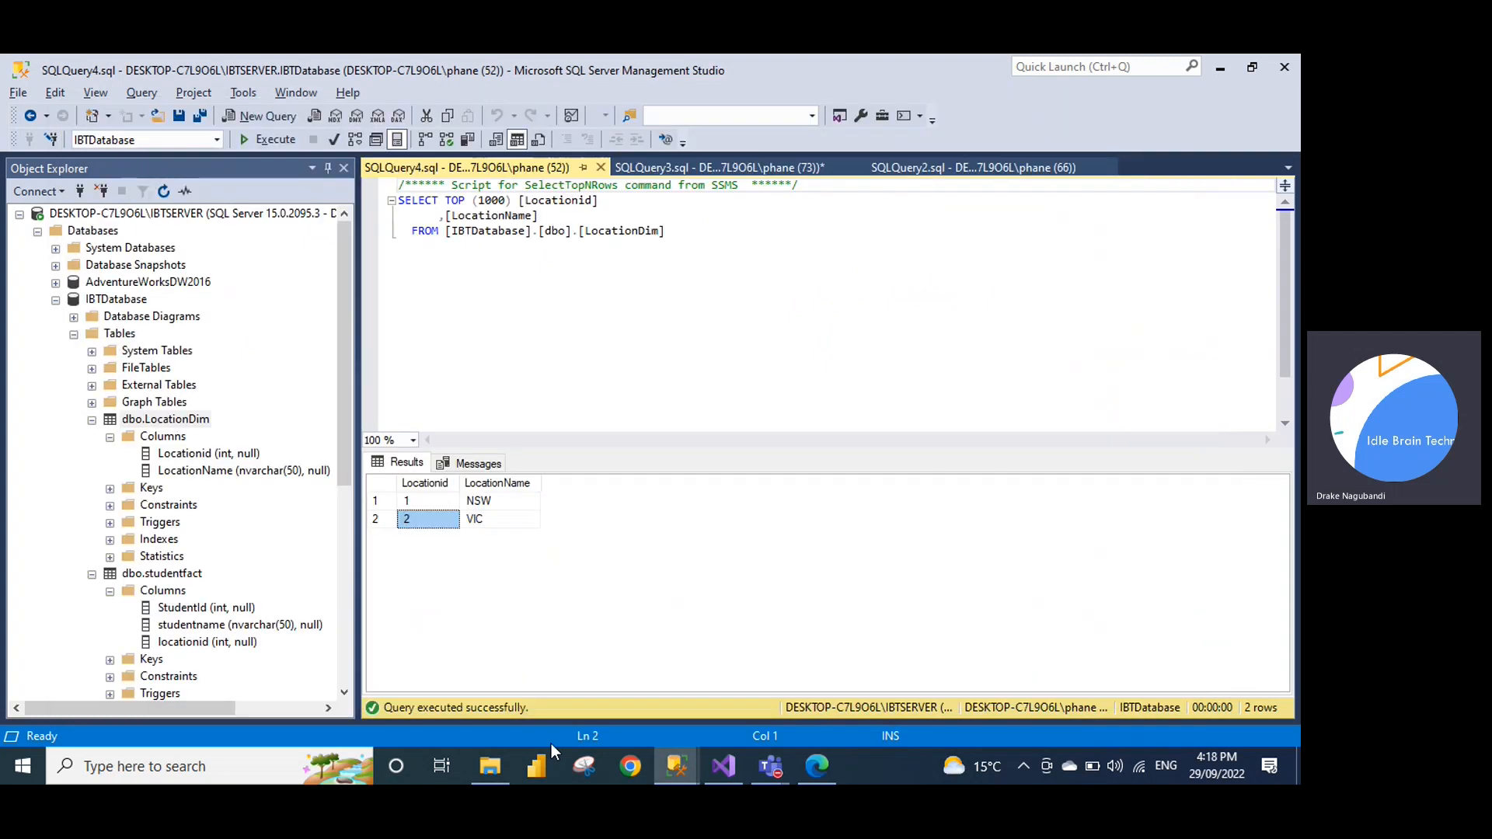
Give the Lookup a new IBTDatabase connection with [dbo].[LocationDim] as its table
left_click(717, 767)
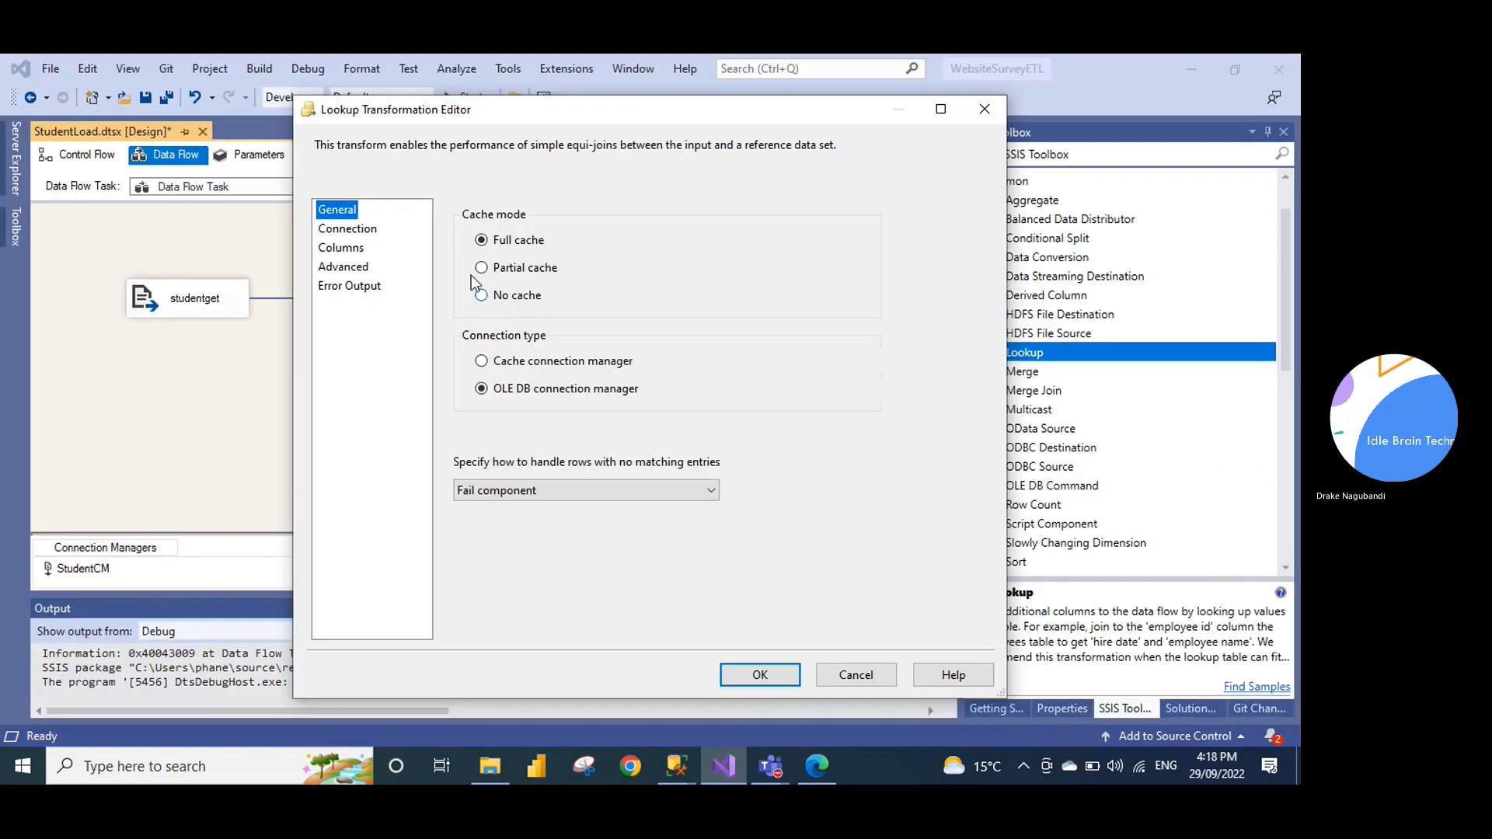
left_click(344, 230)
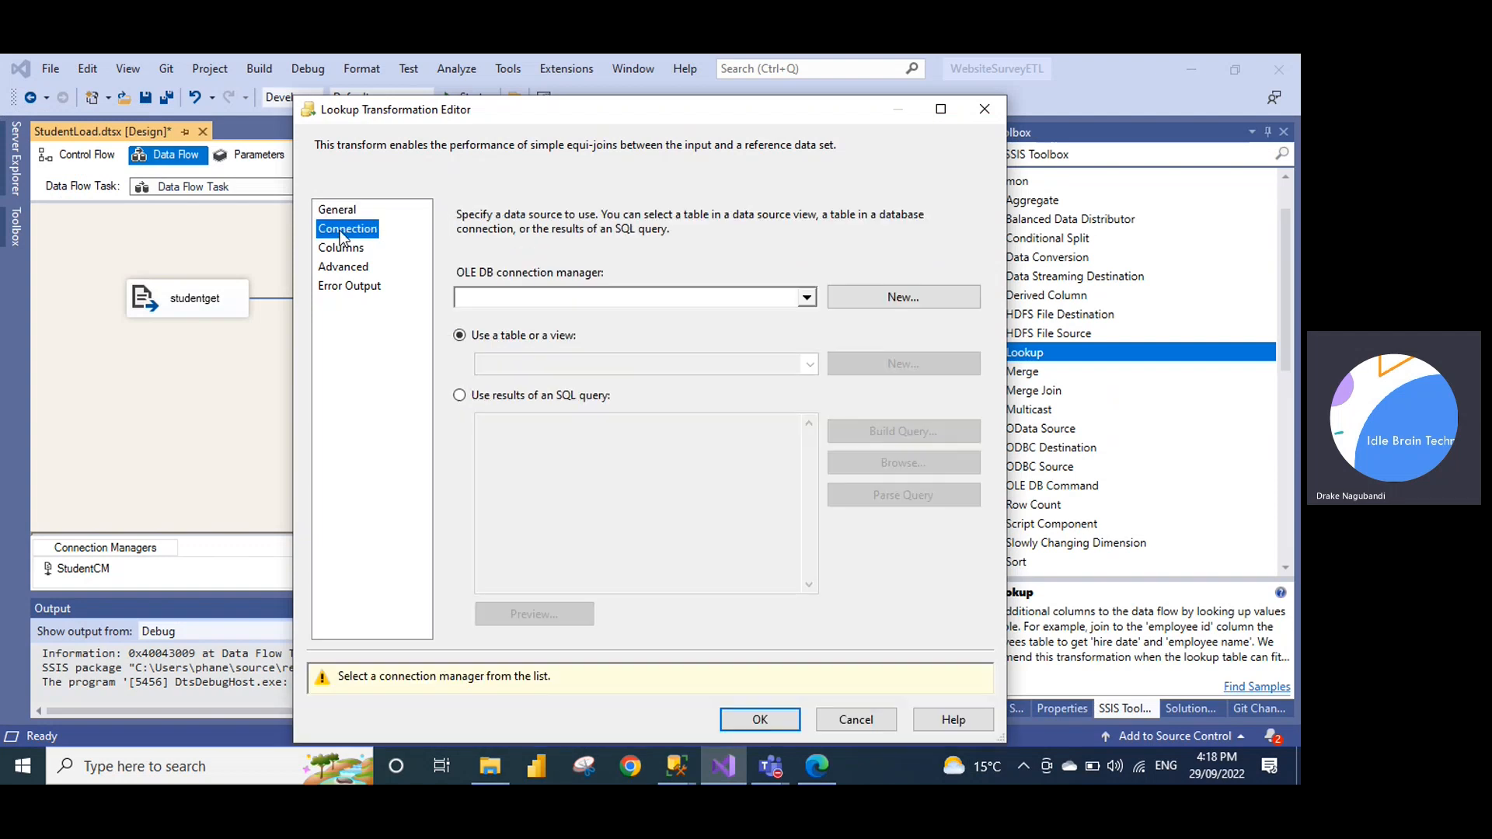
left_click(807, 299)
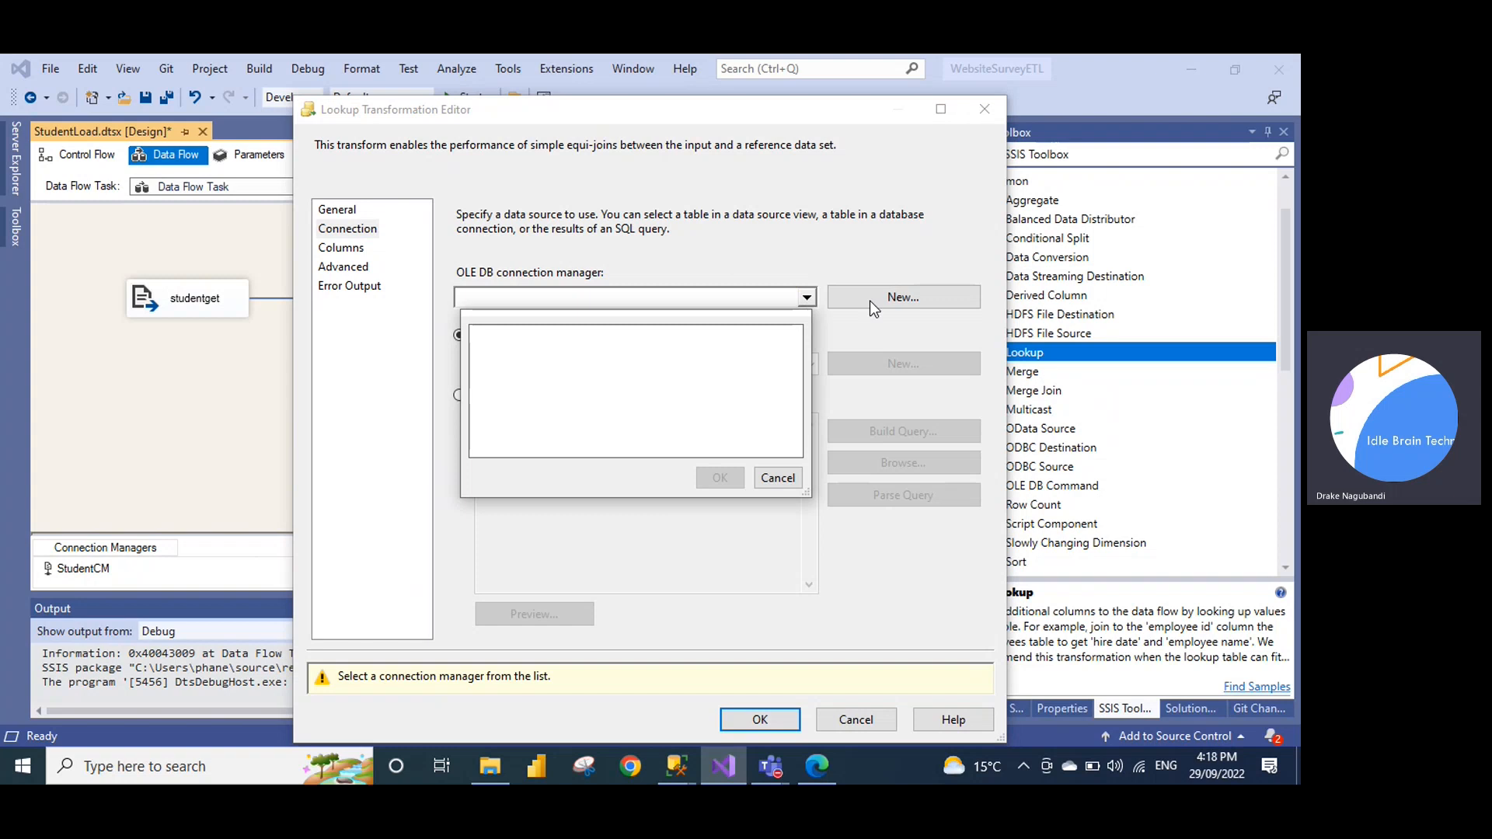
left_click(778, 478)
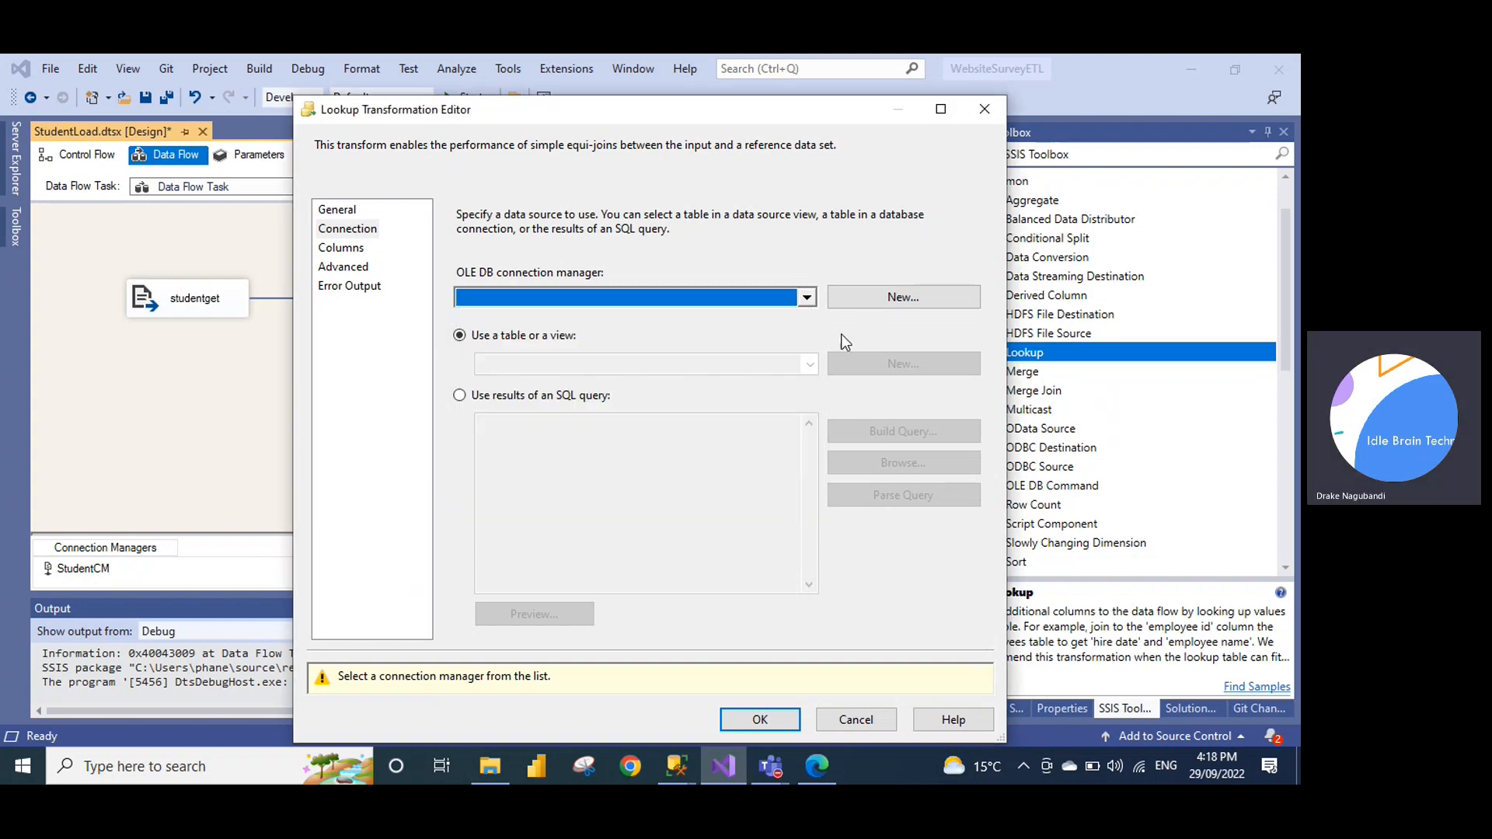
left_click(856, 301)
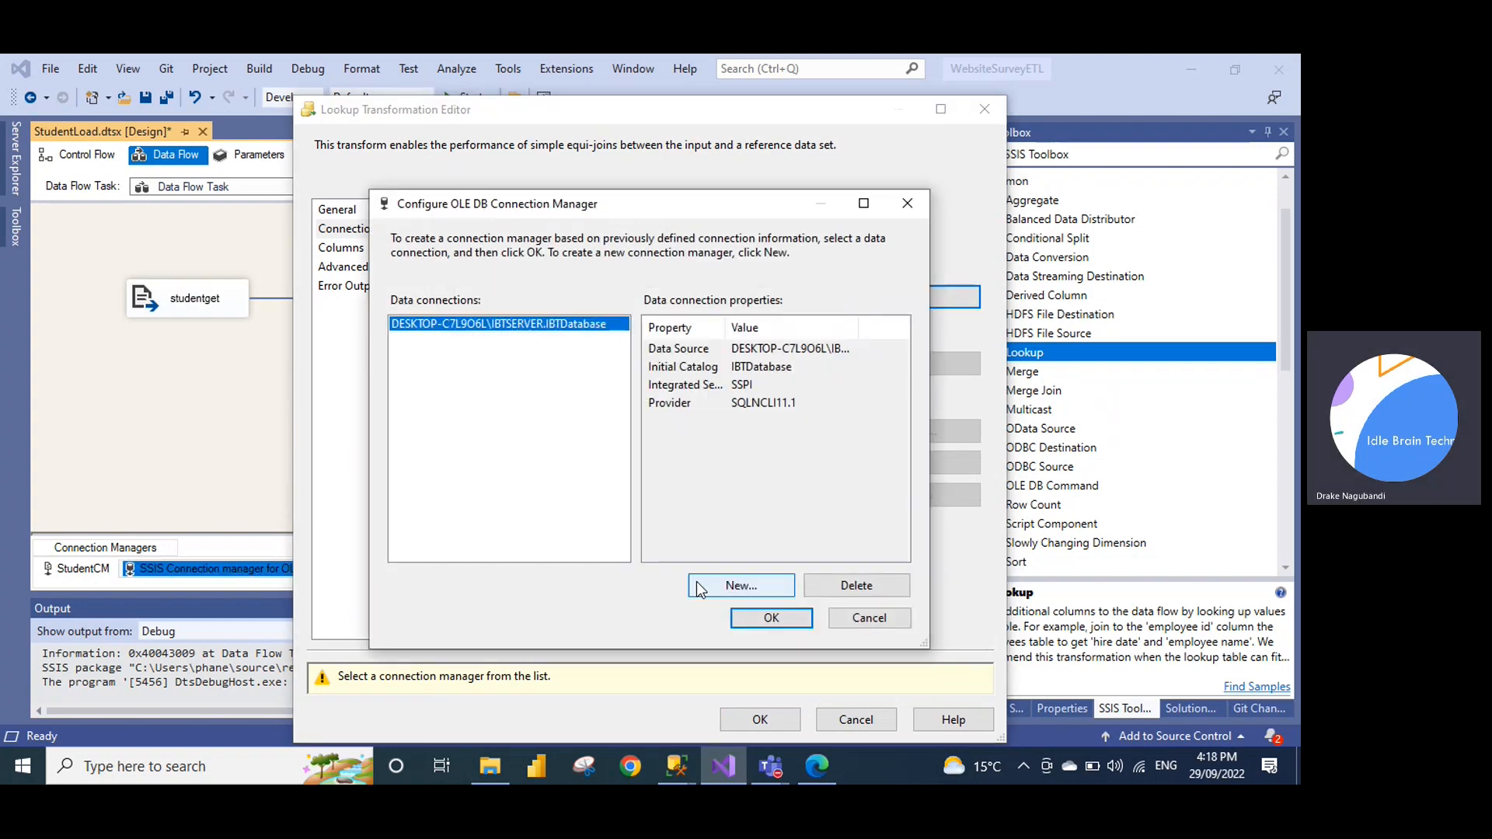
left_click(770, 616)
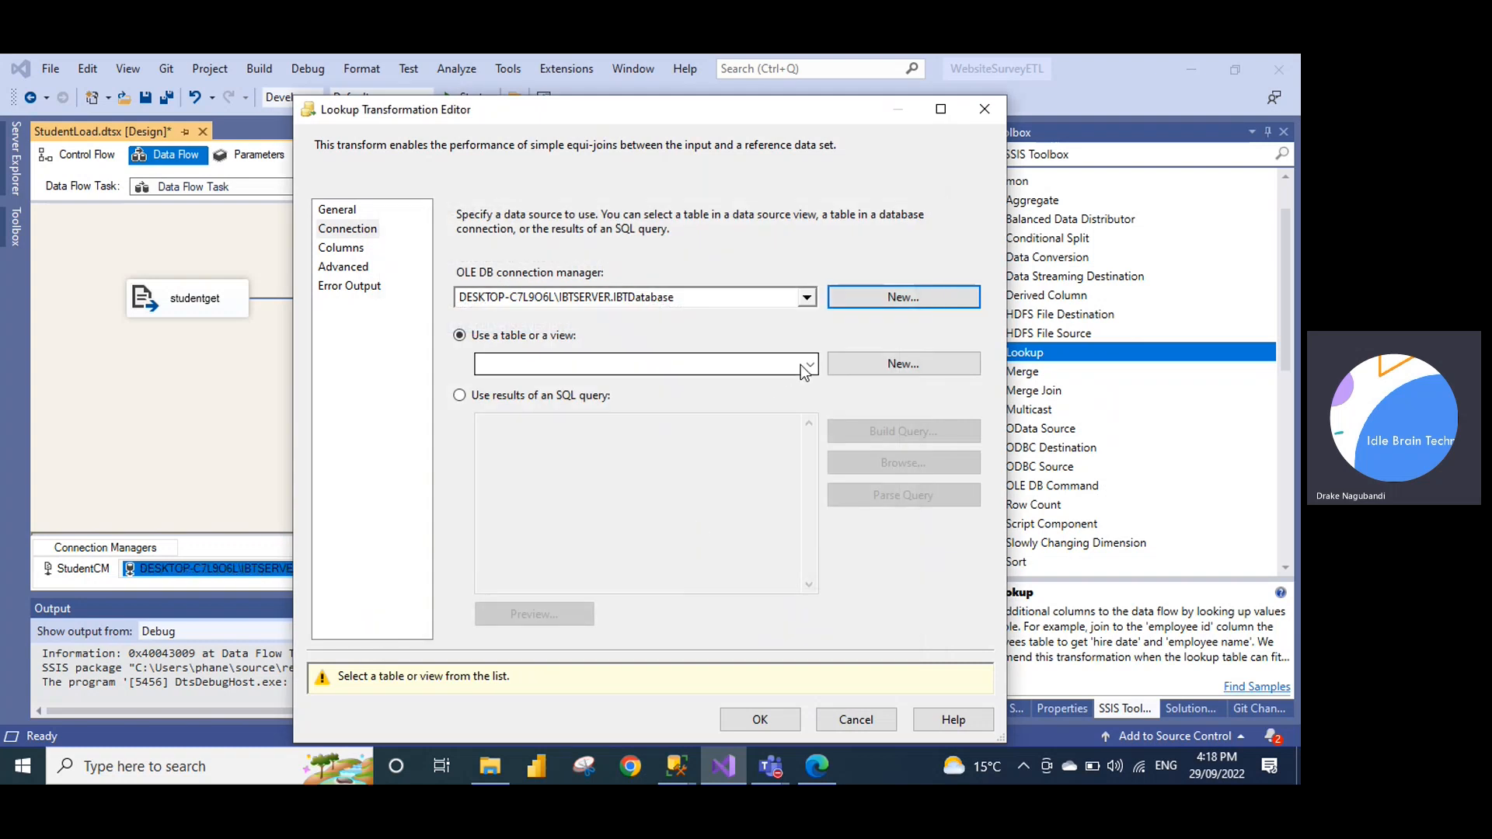
left_click(805, 370)
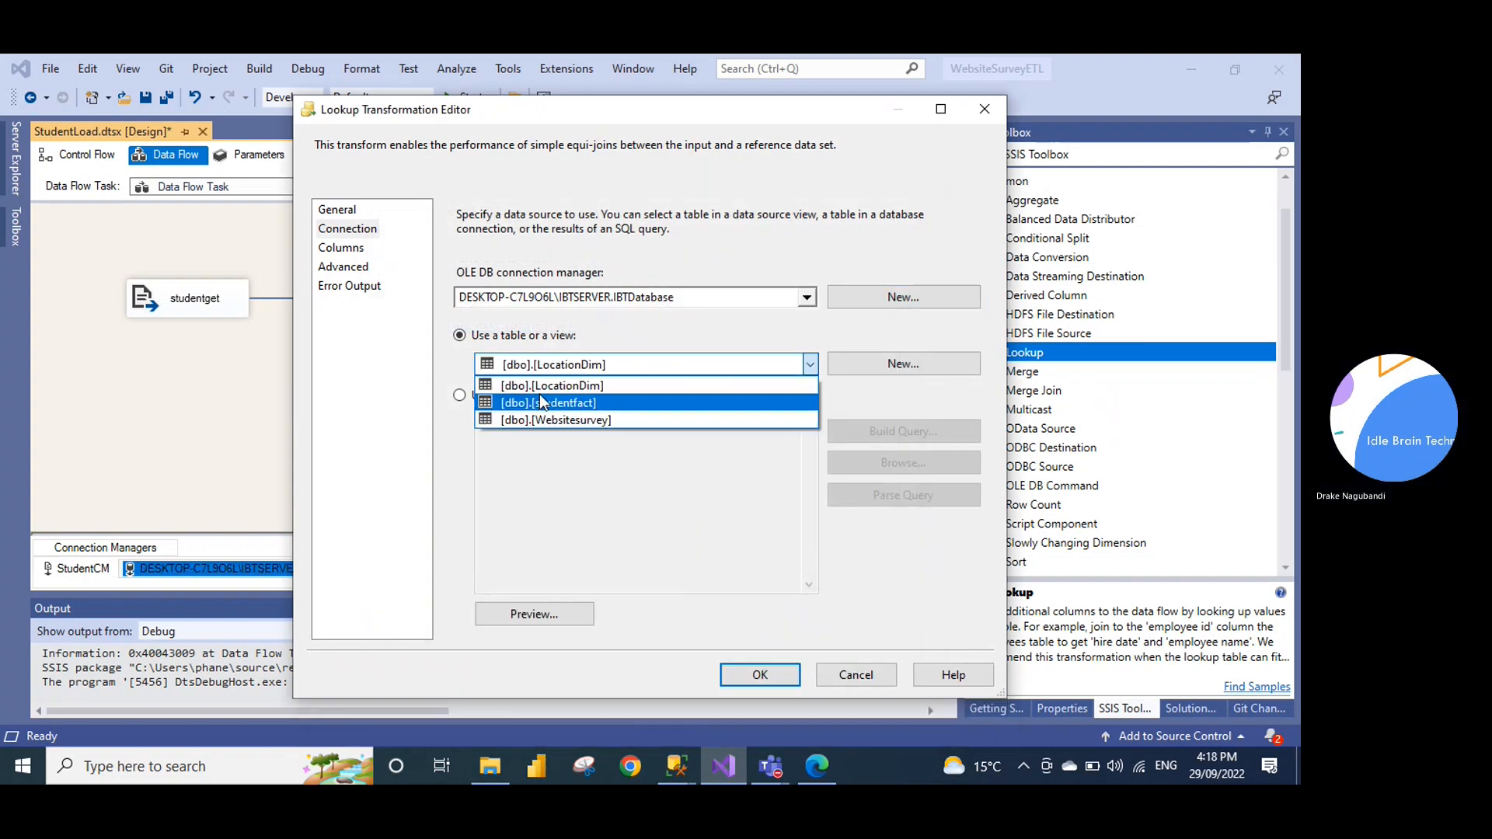
left_click(556, 387)
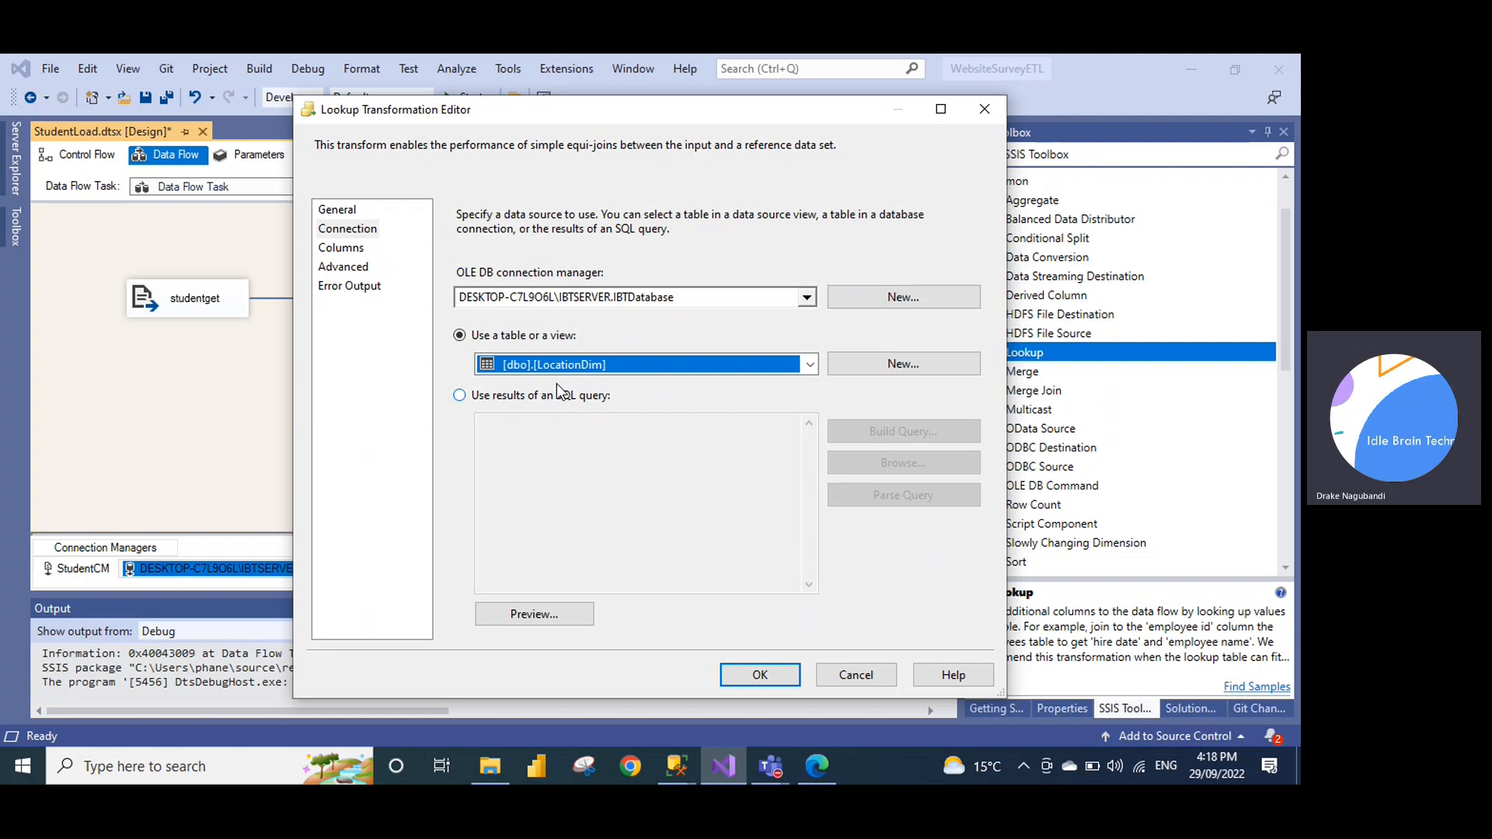
Try mapping lid to LocationName, dismiss the data type mismatch error, and cancel the editor
left_click(351, 254)
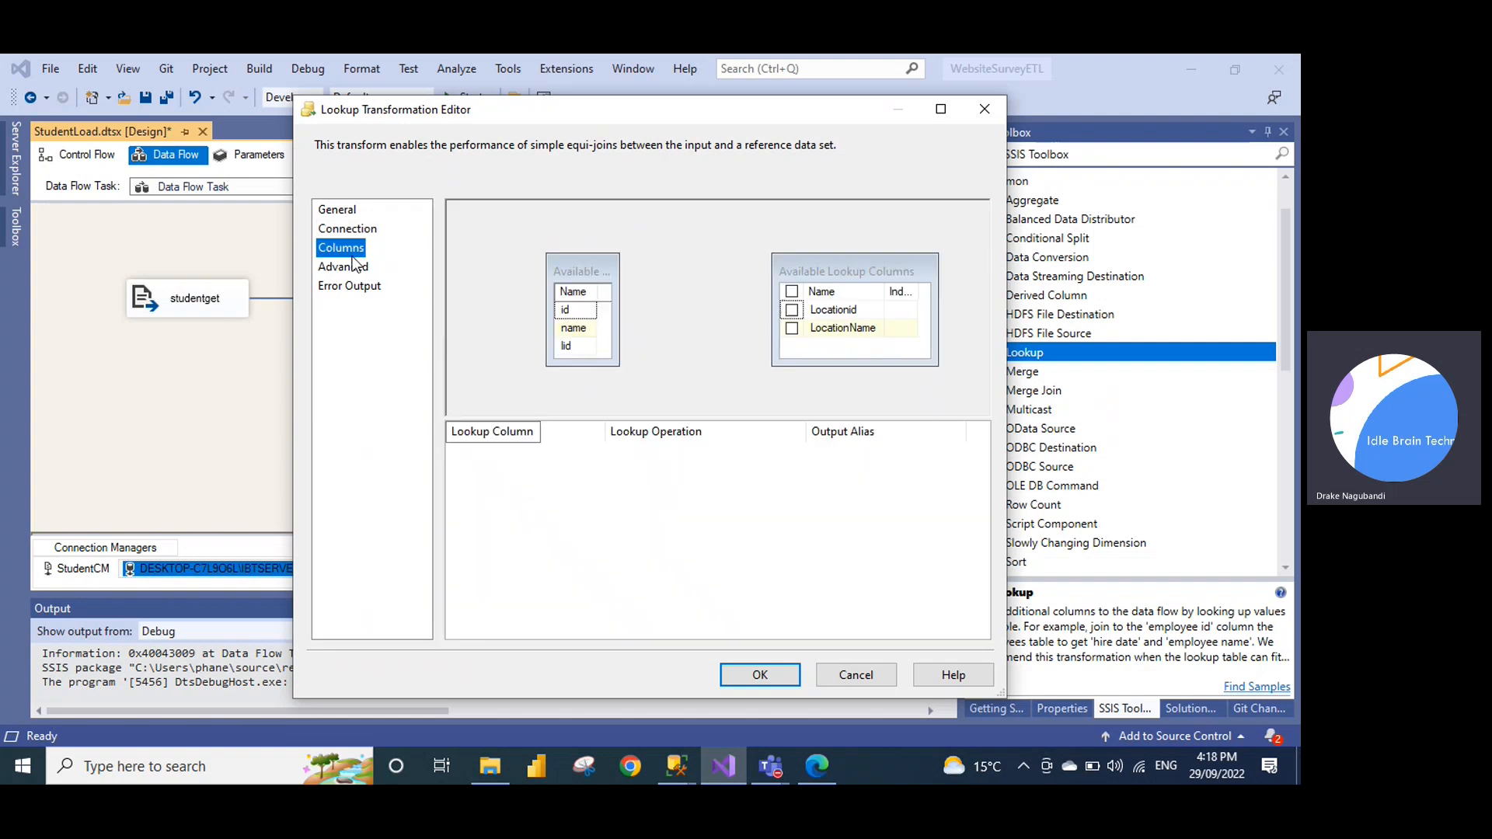
left_click(564, 348)
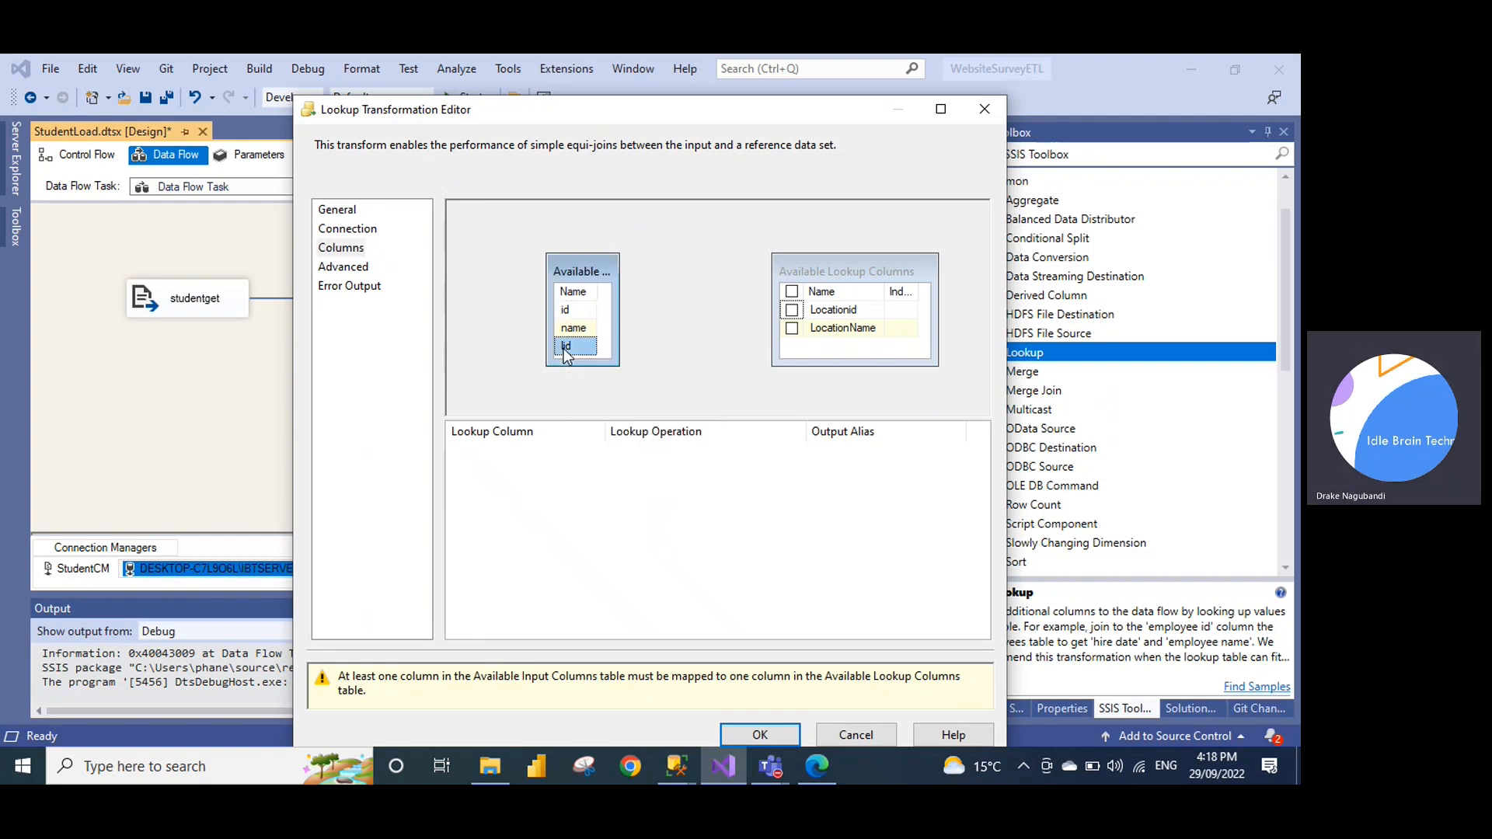
left_click_drag(566, 351, 844, 332)
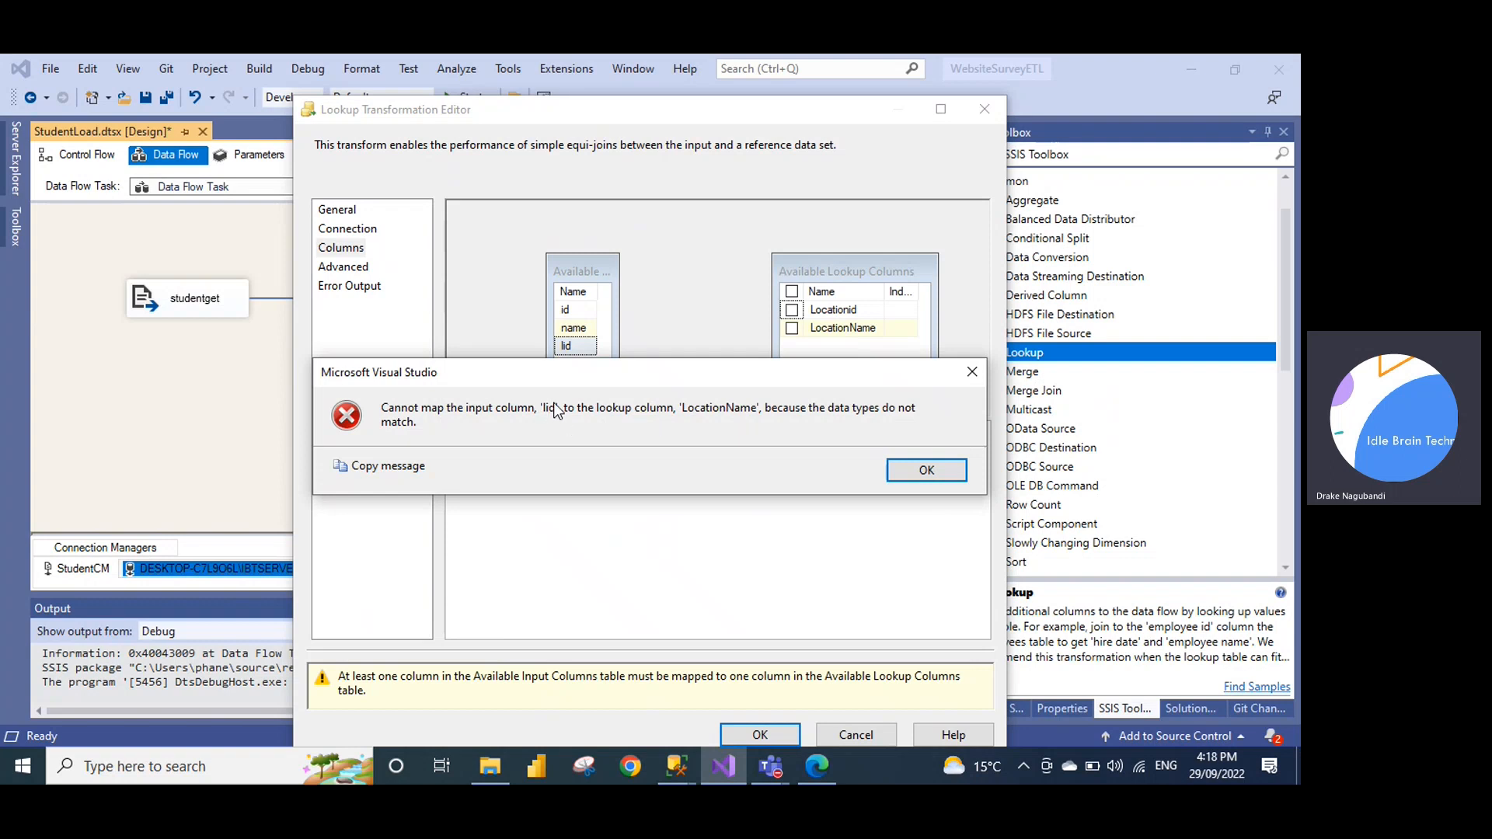
left_click(927, 472)
left_click(856, 735)
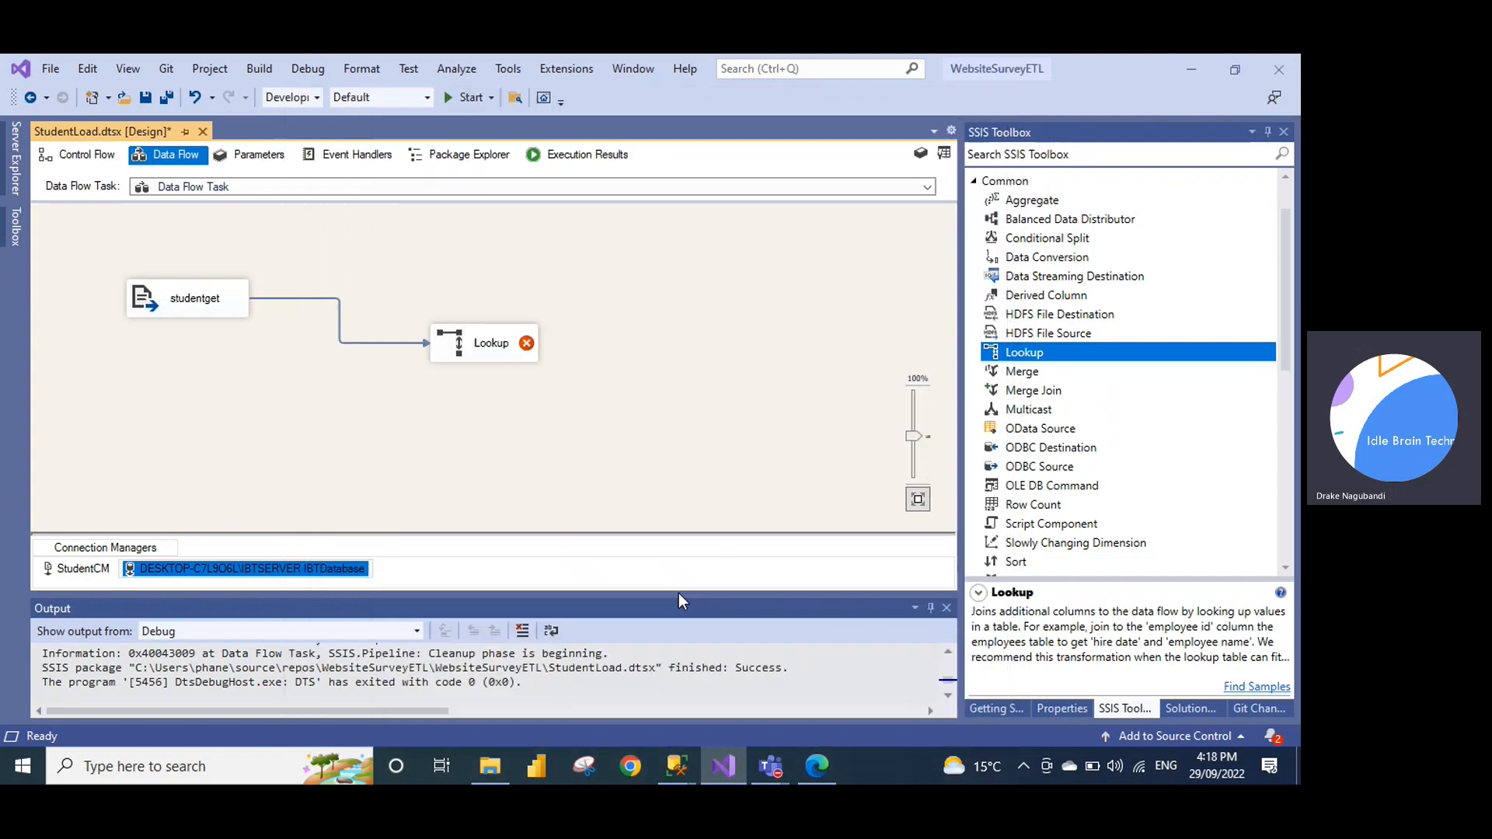
Replace the studentget-to-Lookup path with a Data Conversion fed by studentget
left_click(394, 341)
key("Delete")
left_click_drag(1063, 256, 331, 257)
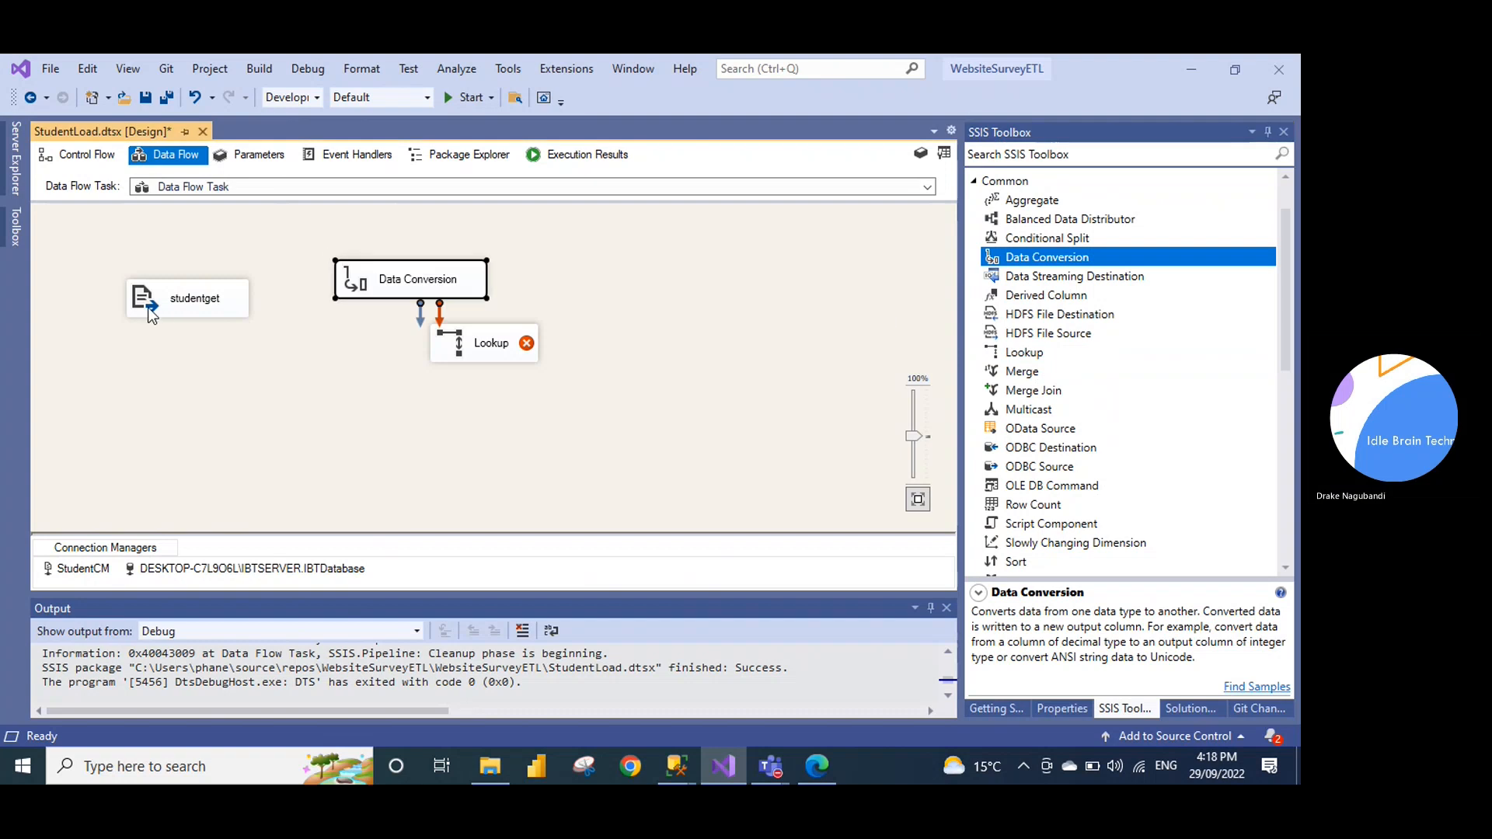
left_click(178, 306)
left_click_drag(197, 334, 395, 288)
Select the id, name and lid columns for conversion in the Data Conversion editor
left_click(414, 286)
right_click(411, 281)
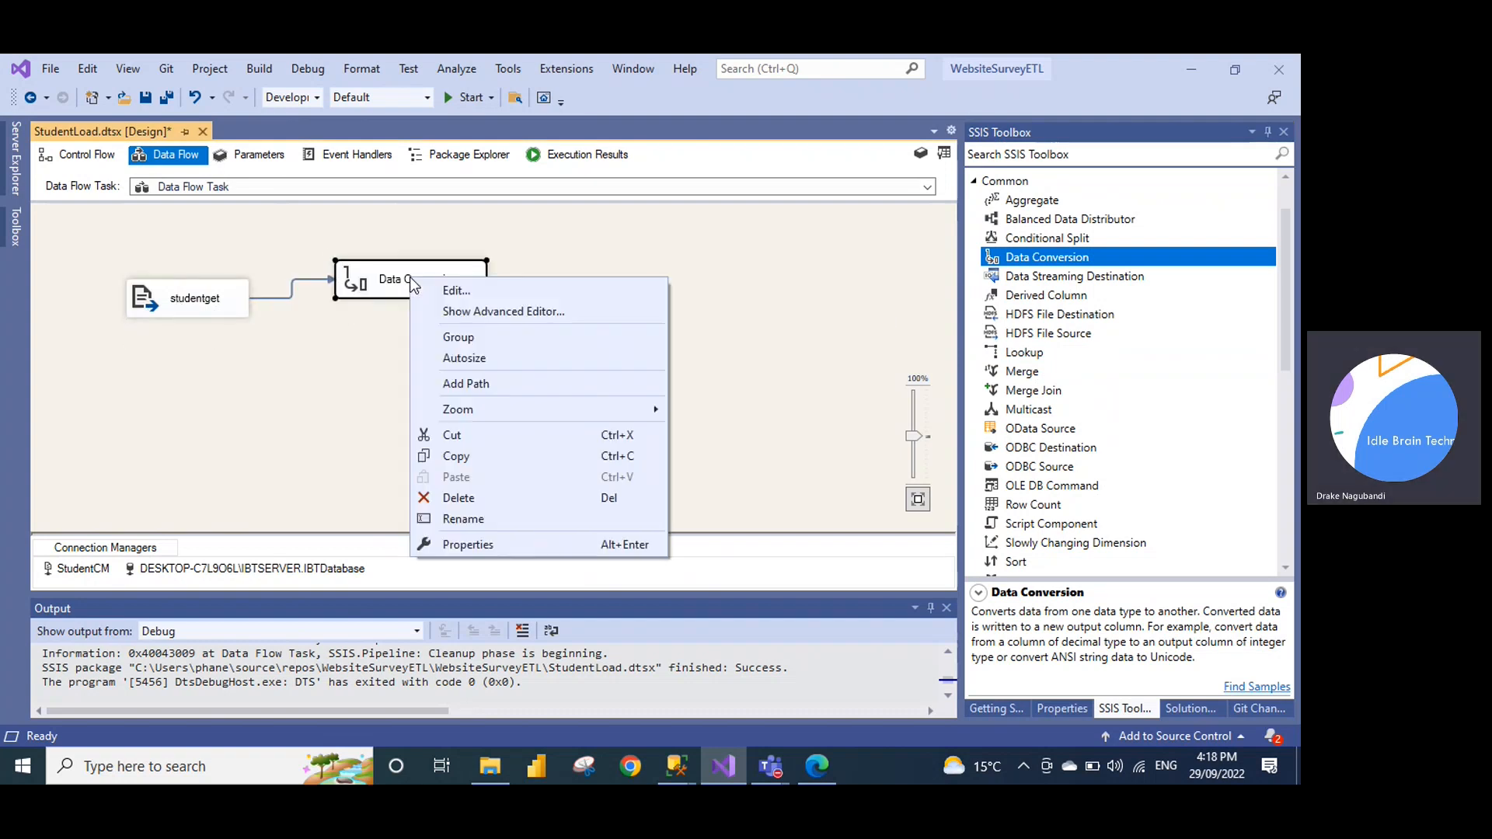
left_click(460, 299)
left_click(621, 258)
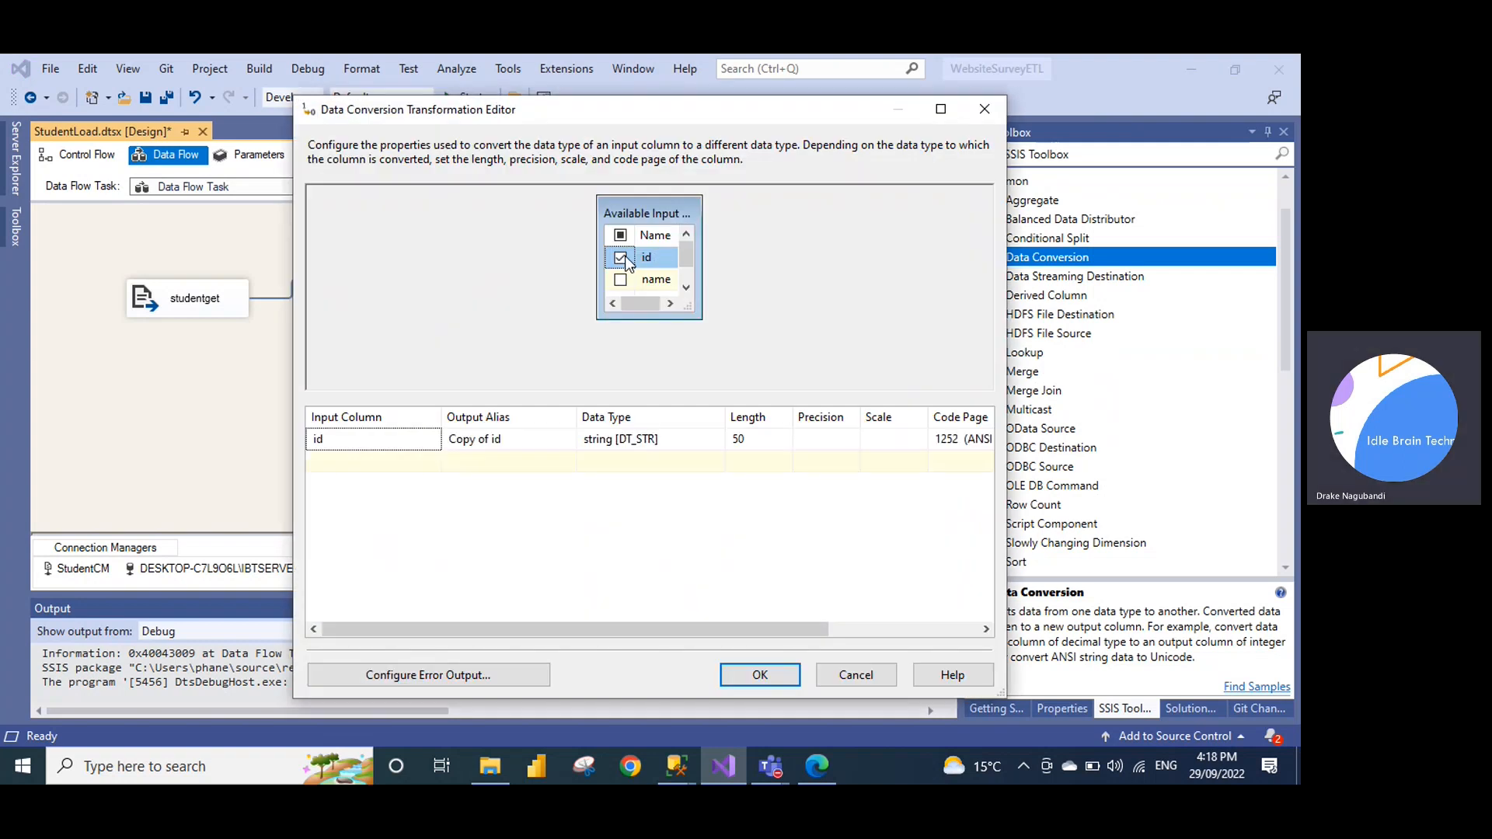
left_click(620, 278)
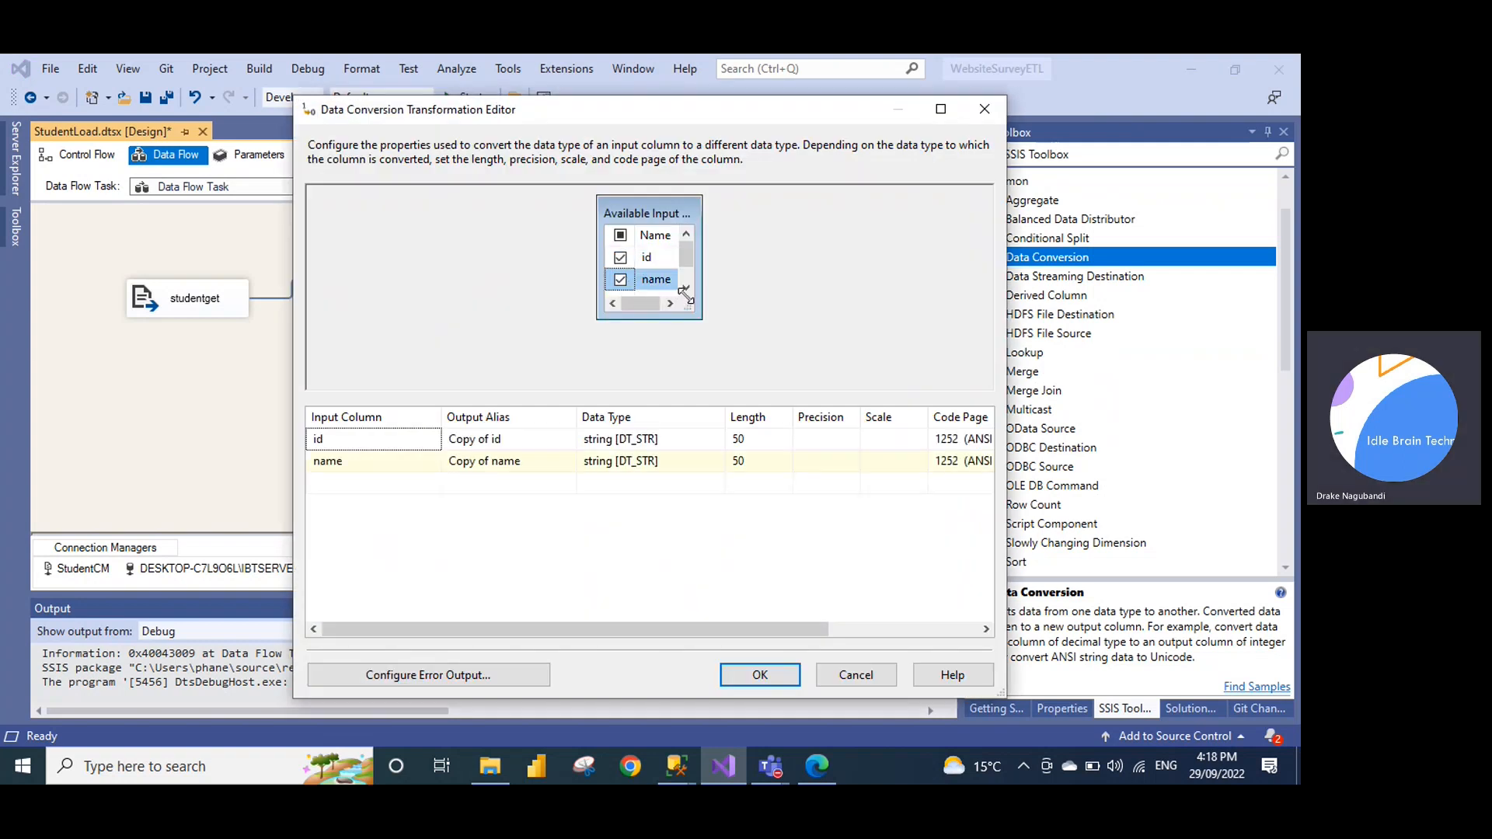
left_click(686, 288)
left_click(620, 279)
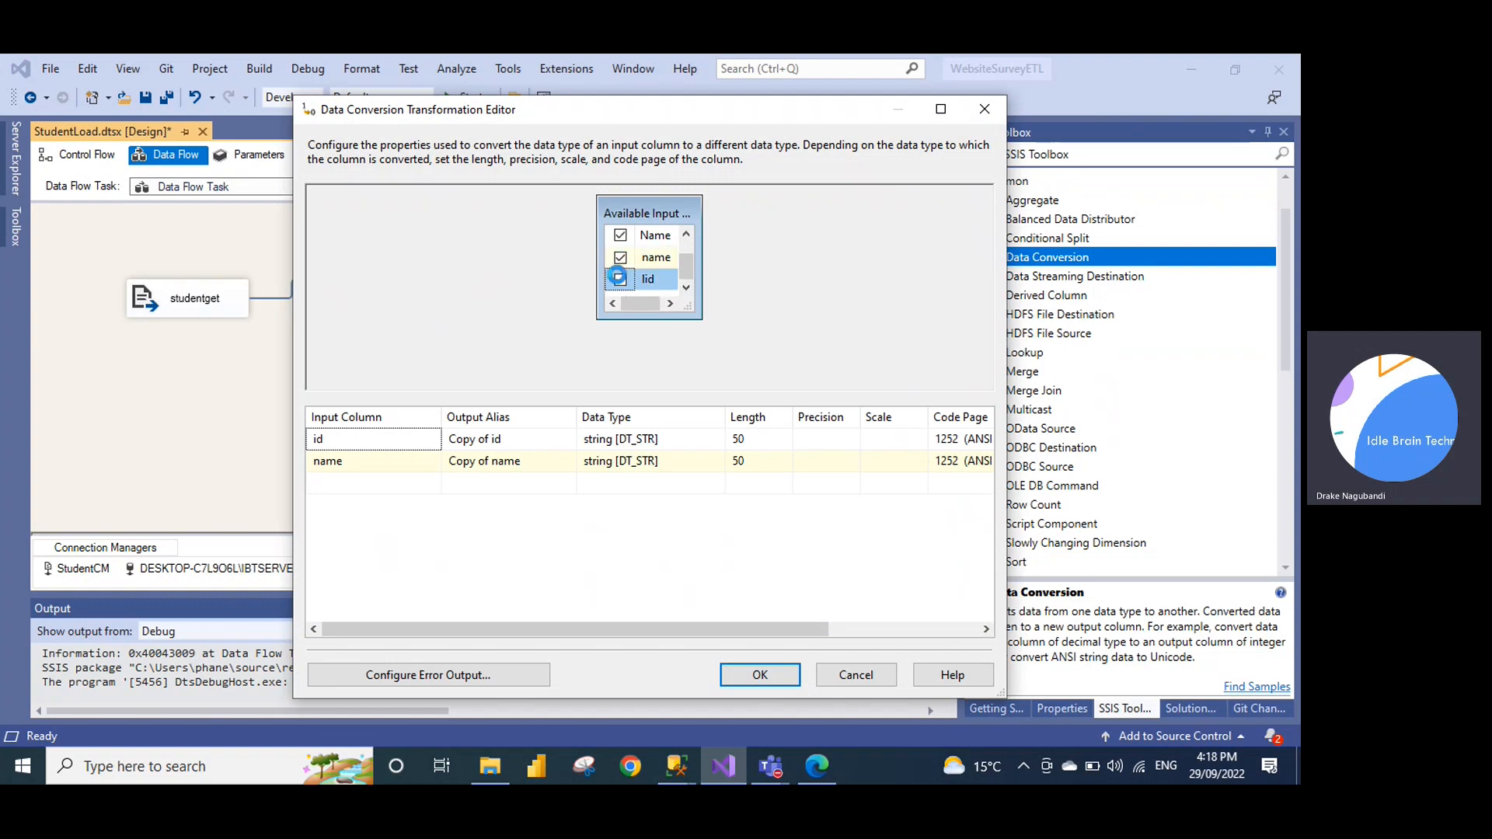
Rename the output aliases to Studentid, StudentName and LocationName
left_click(491, 440)
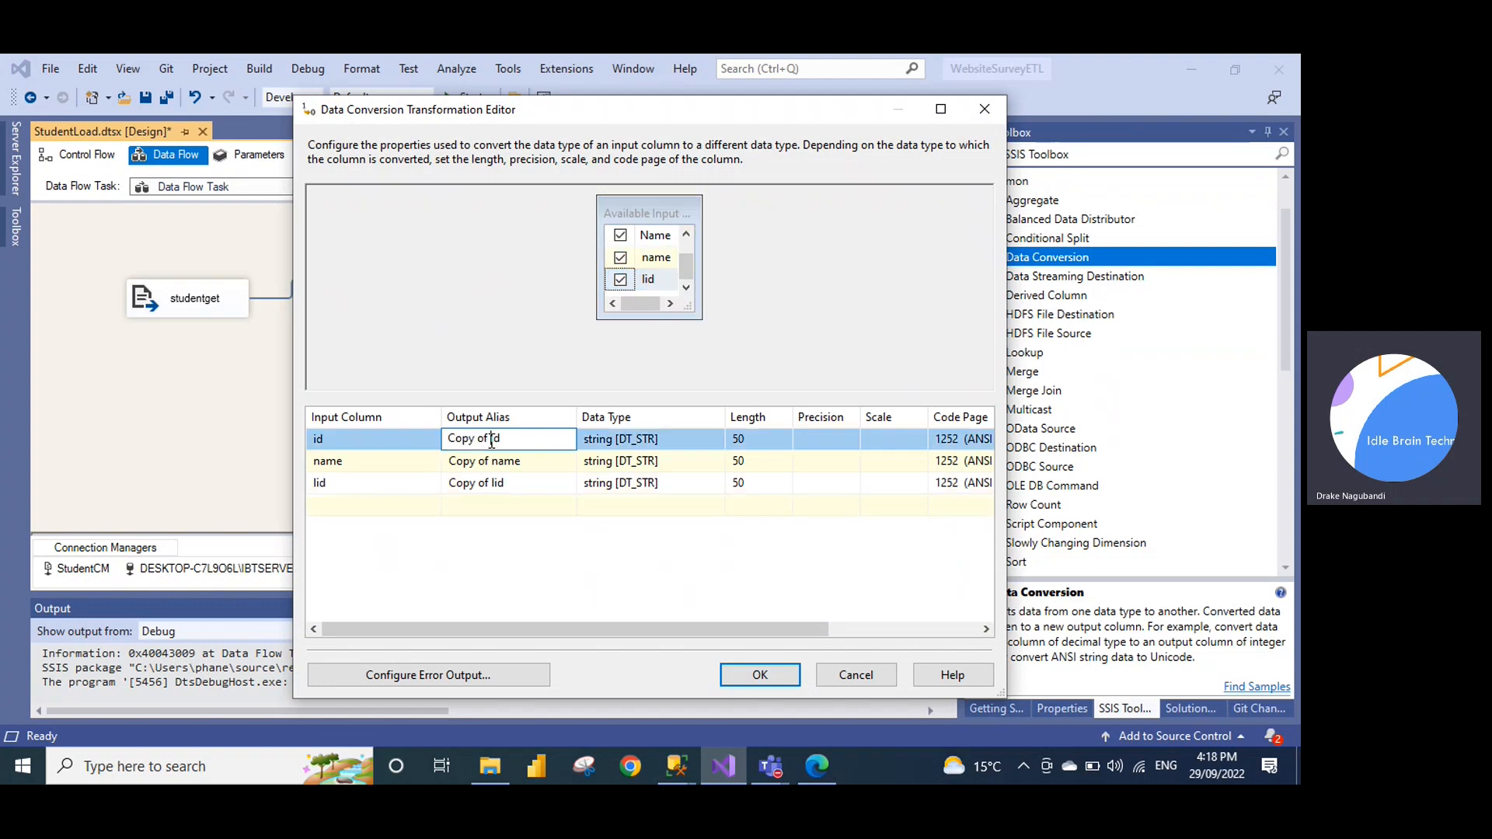
key("BackSpace")
key("BackSpace")
key("BackSpace")
key("BackSpace")
key("BackSpace")
key("BackSpace")
key("BackSpace")
key("BackSpace")
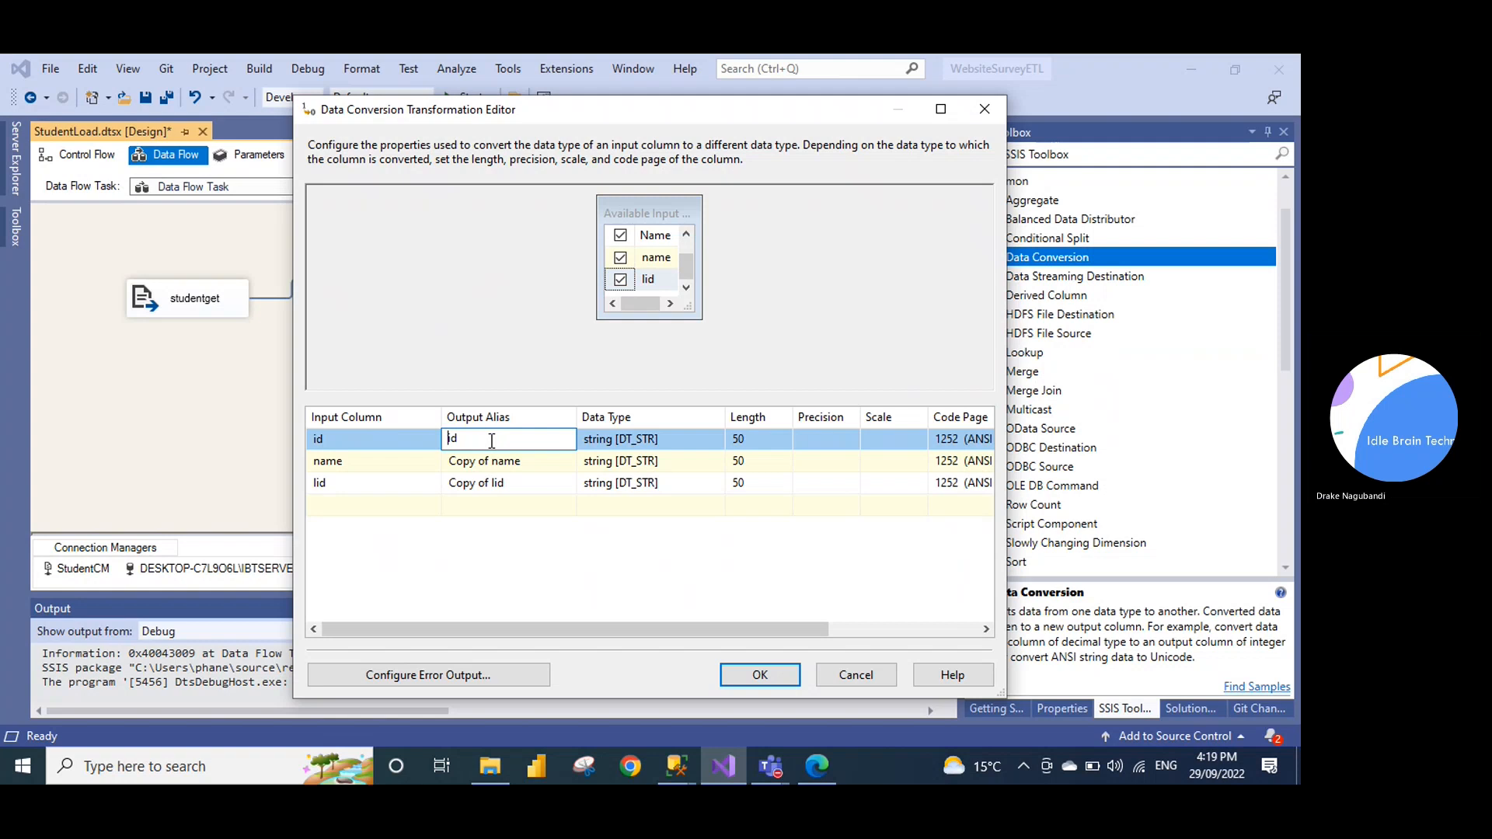
type("Student")
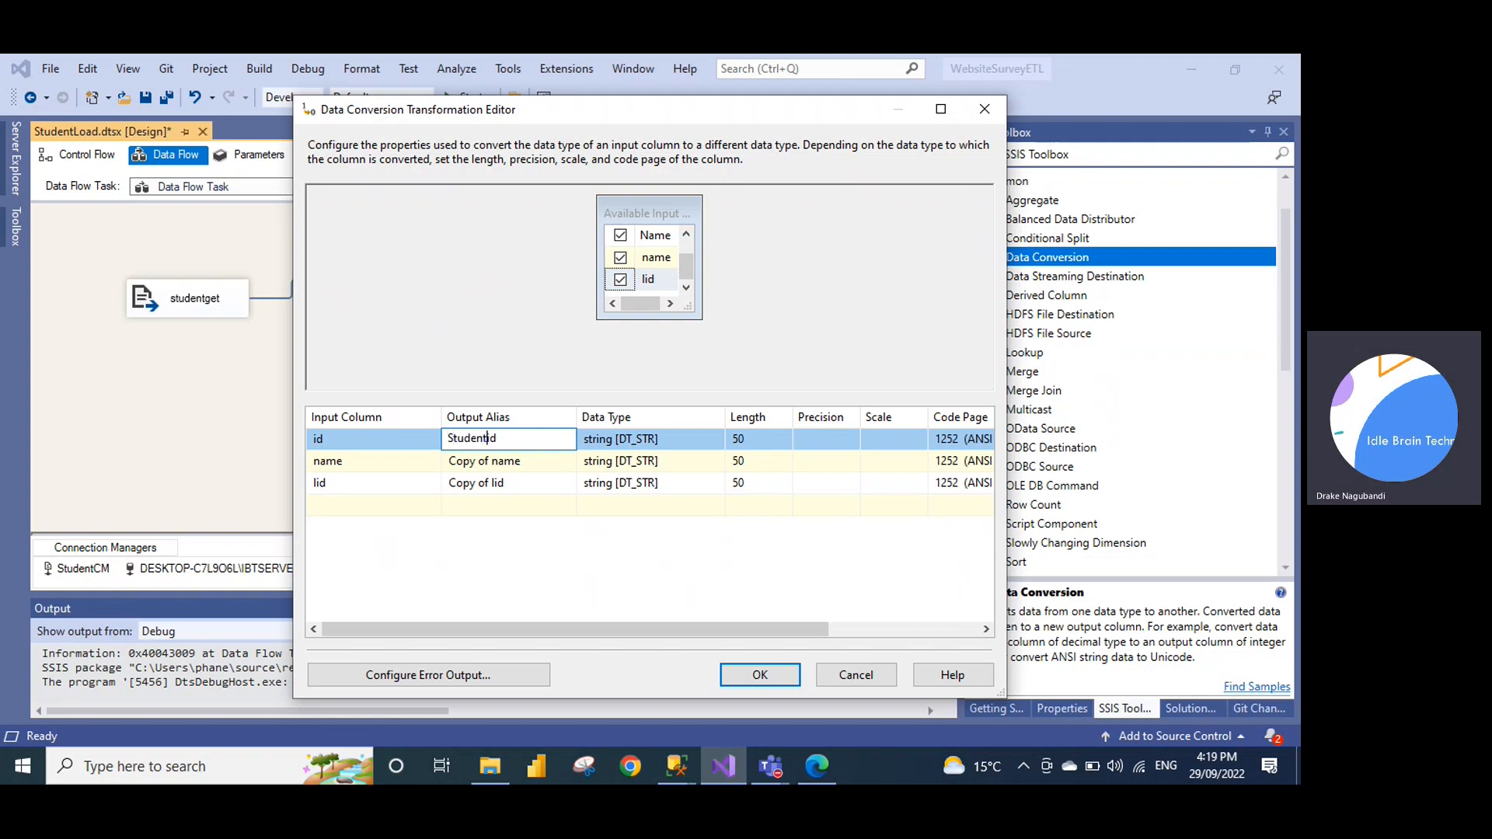
left_click(492, 465)
key("BackSpace")
key("BackSpace")
key("BackSpace")
key("BackSpace")
key("BackSpace")
key("BackSpace")
key("BackSpace")
key("BackSpace")
type("Student_")
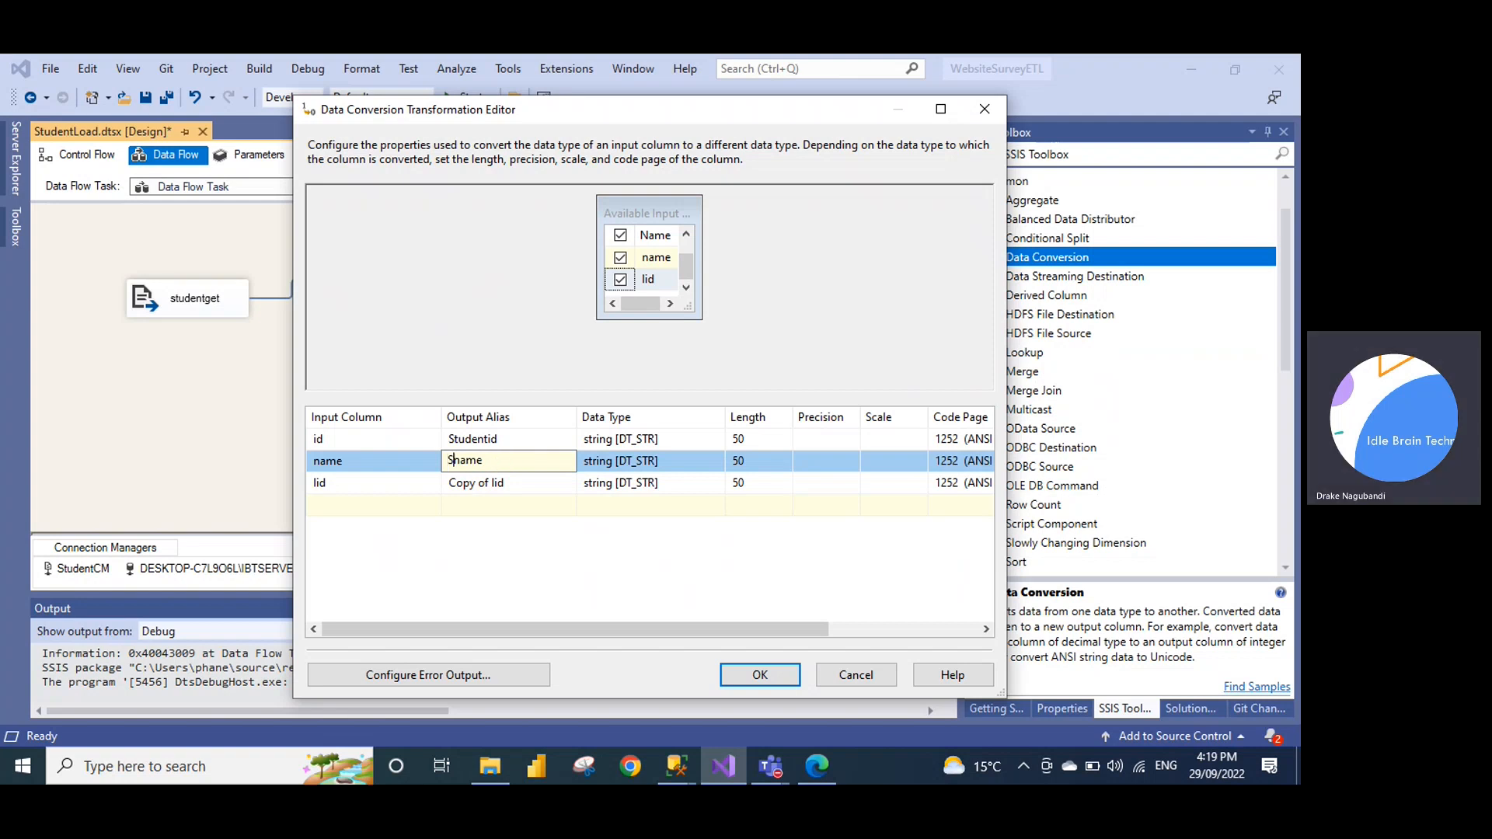
key("BackSpace")
key("Delete")
type("N")
left_click(490, 488)
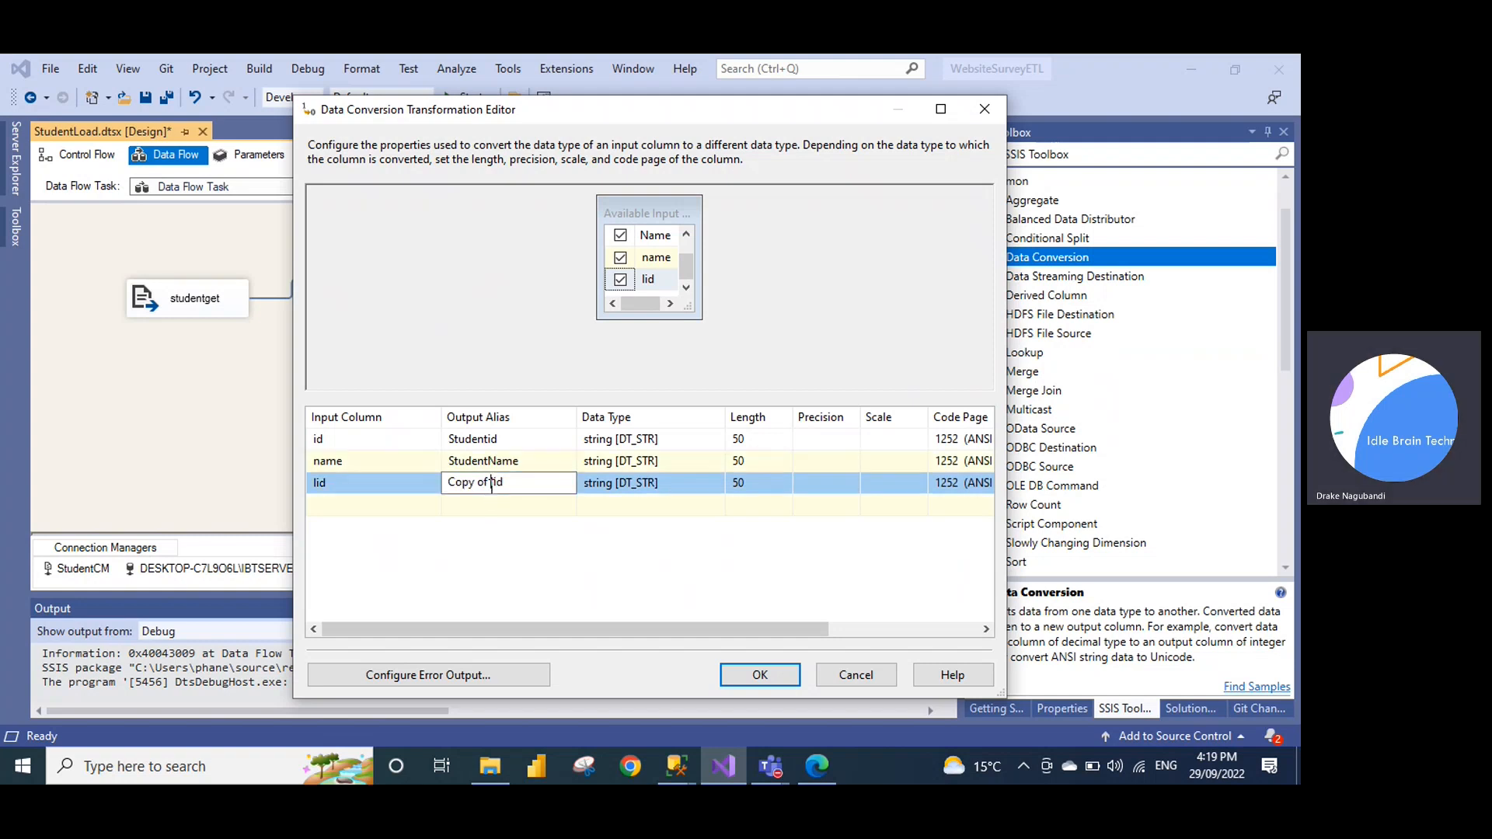
key("BackSpace")
key("BackSpace")
key("BackSpace")
key("BackSpace")
key("BackSpace")
key("BackSpace")
key("BackSpace")
key("BackSpace")
type("LocationNAme")
key("BackSpace")
key("BackSpace")
key("BackSpace")
type("ame")
key("Delete")
key("Delete")
key("Delete")
Check the LocationDim query rows in Management Studio before choosing id's data type
left_click(667, 438)
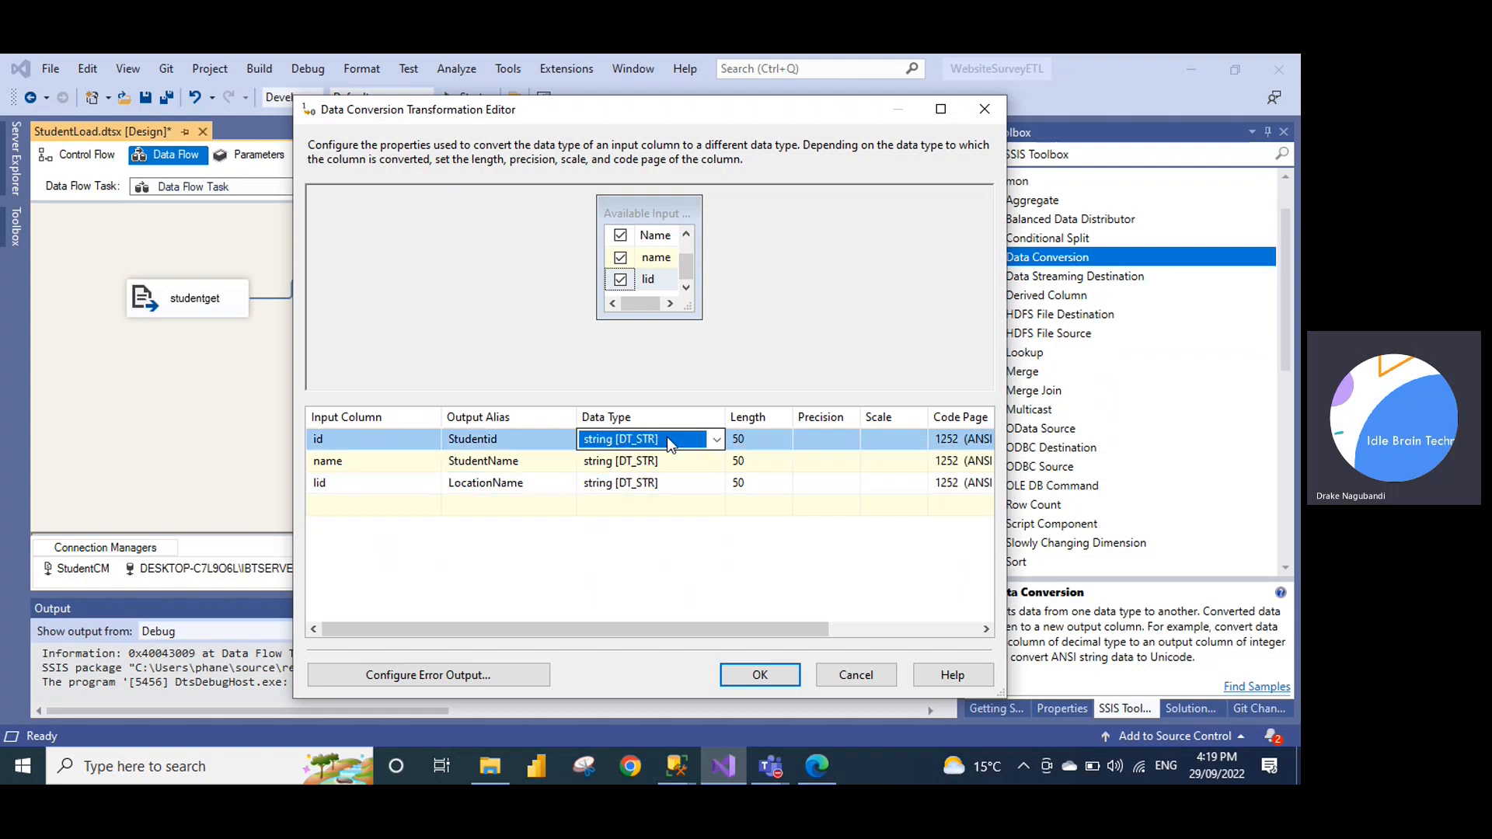
left_click(717, 439)
left_click(678, 766)
left_click(800, 684)
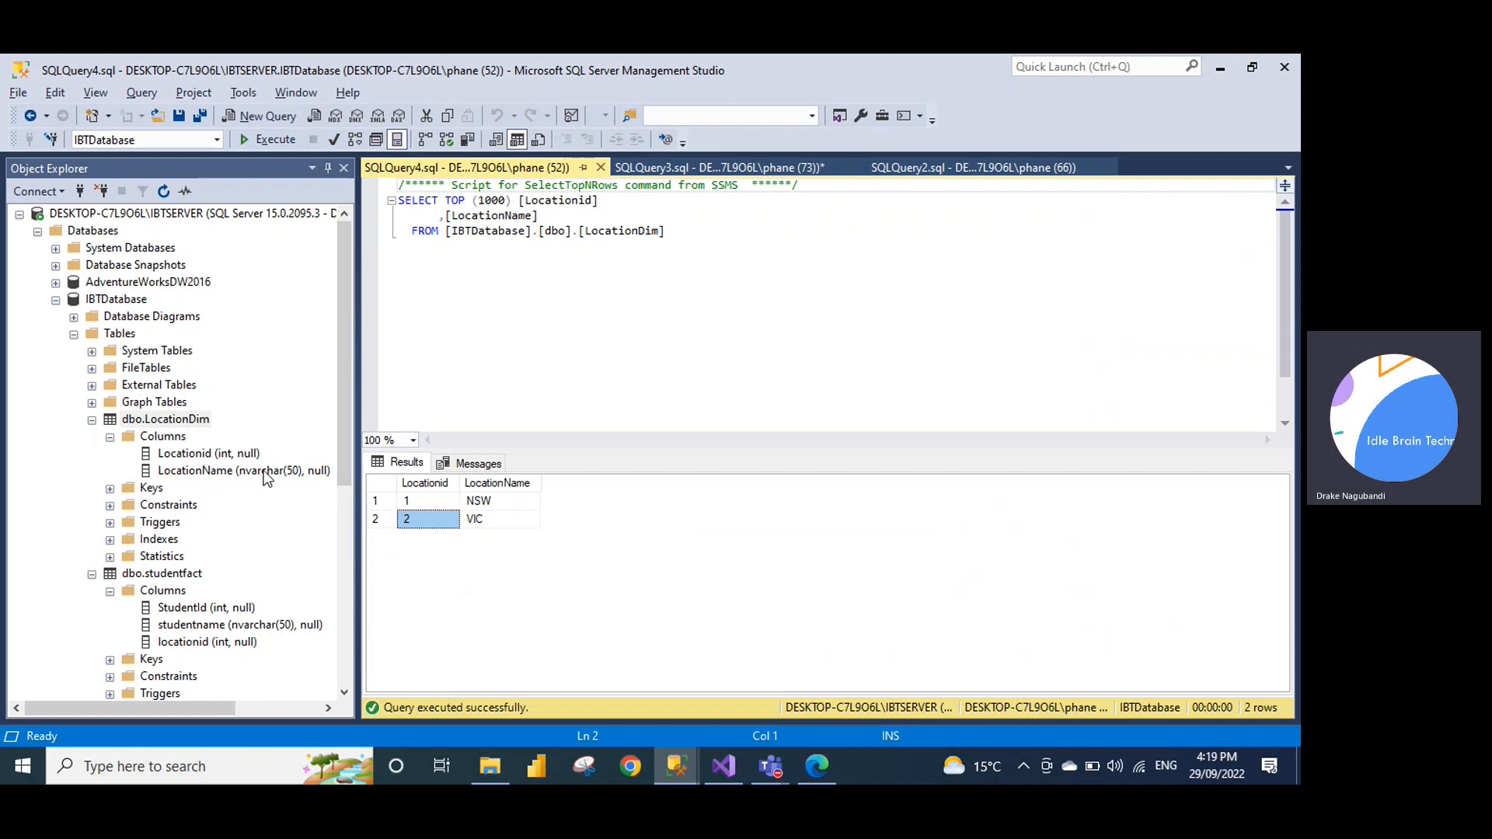
key("alt+Tab")
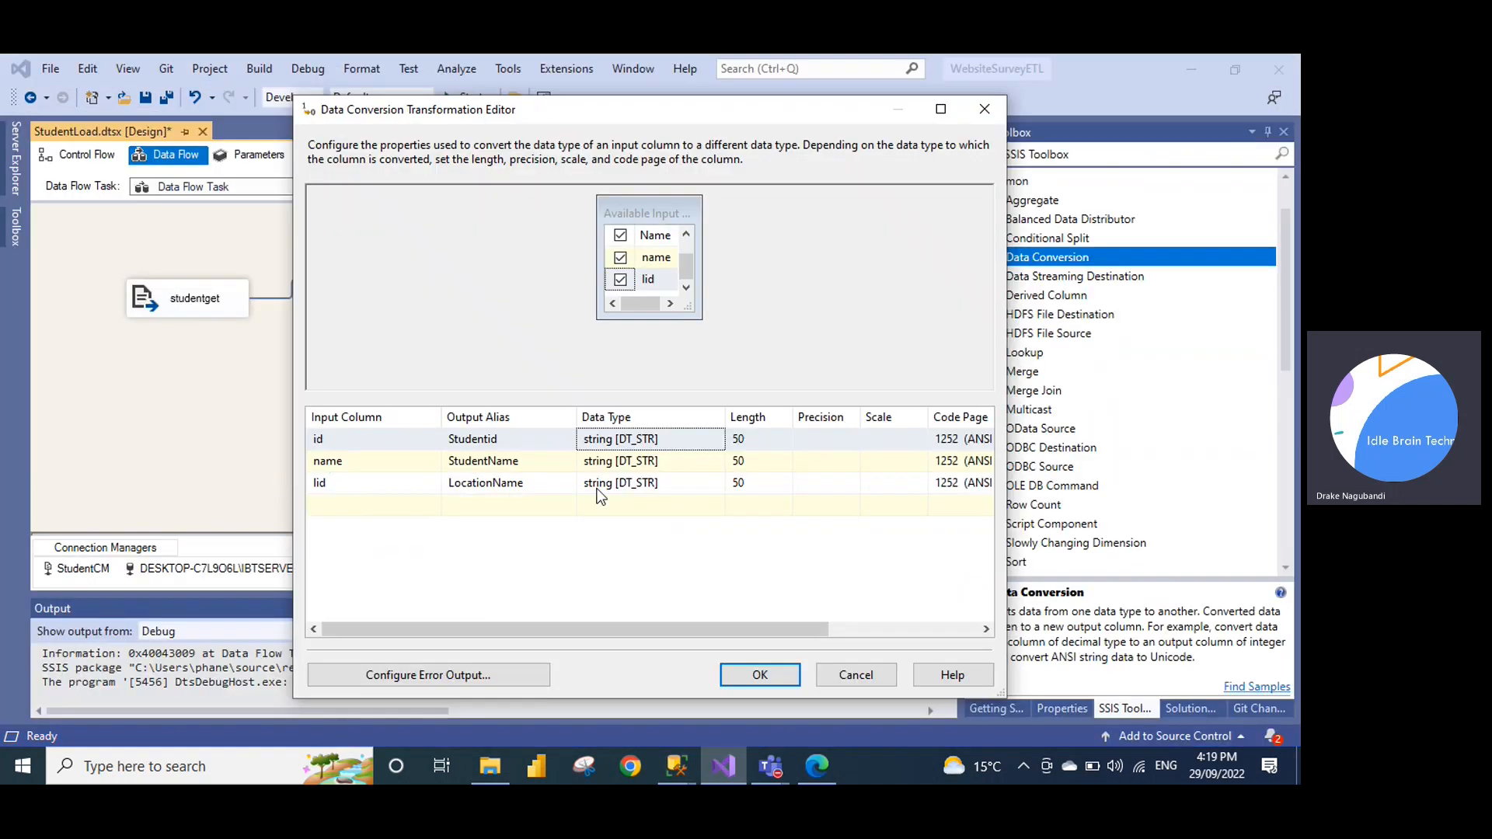
Set id to four-byte signed integer and name and lid to Unicode string, then confirm
left_click(720, 441)
left_click(717, 440)
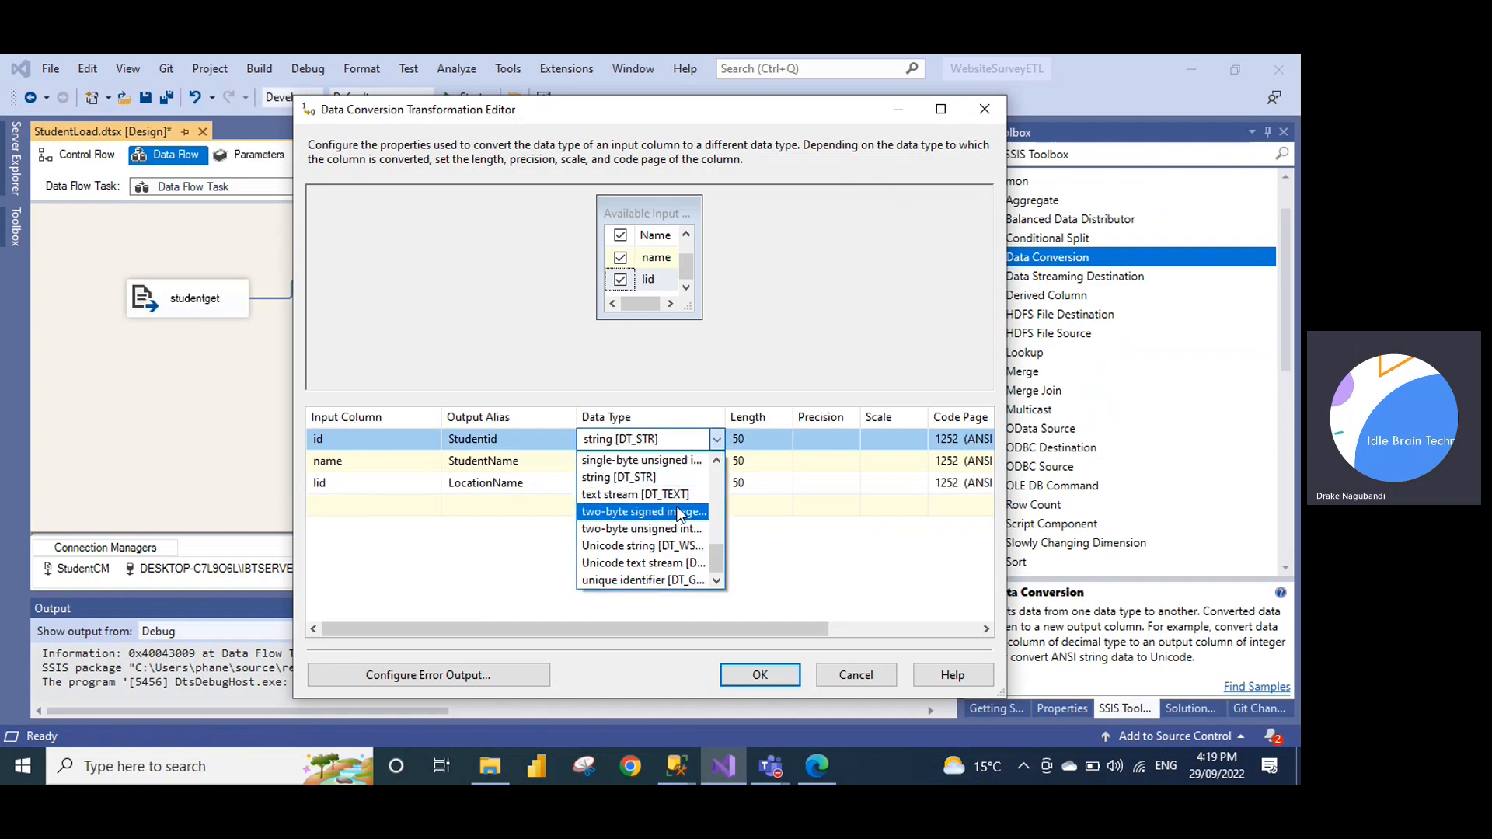
scroll(664, 521, "up", 3)
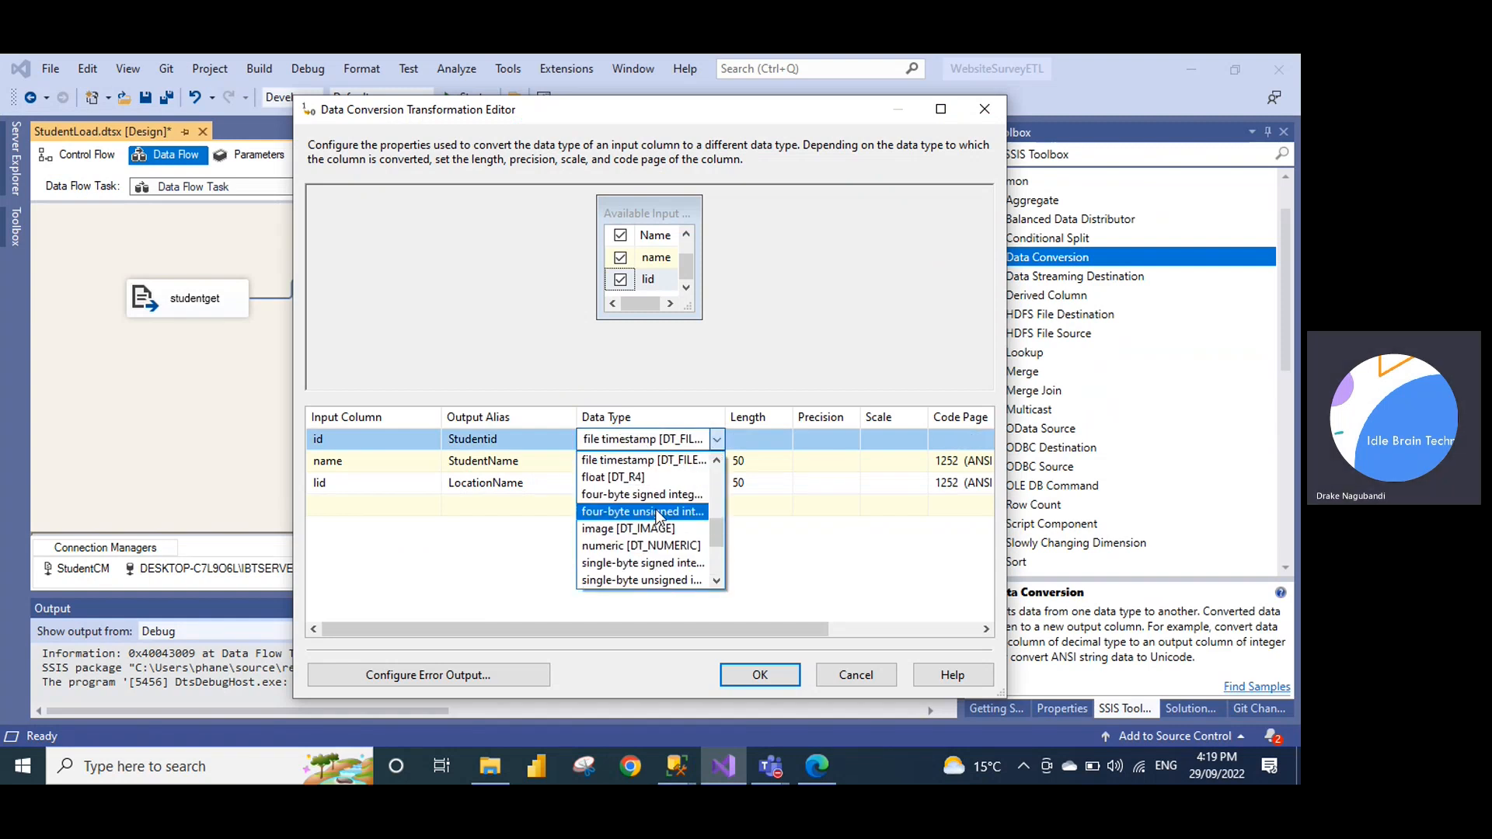
left_click(650, 497)
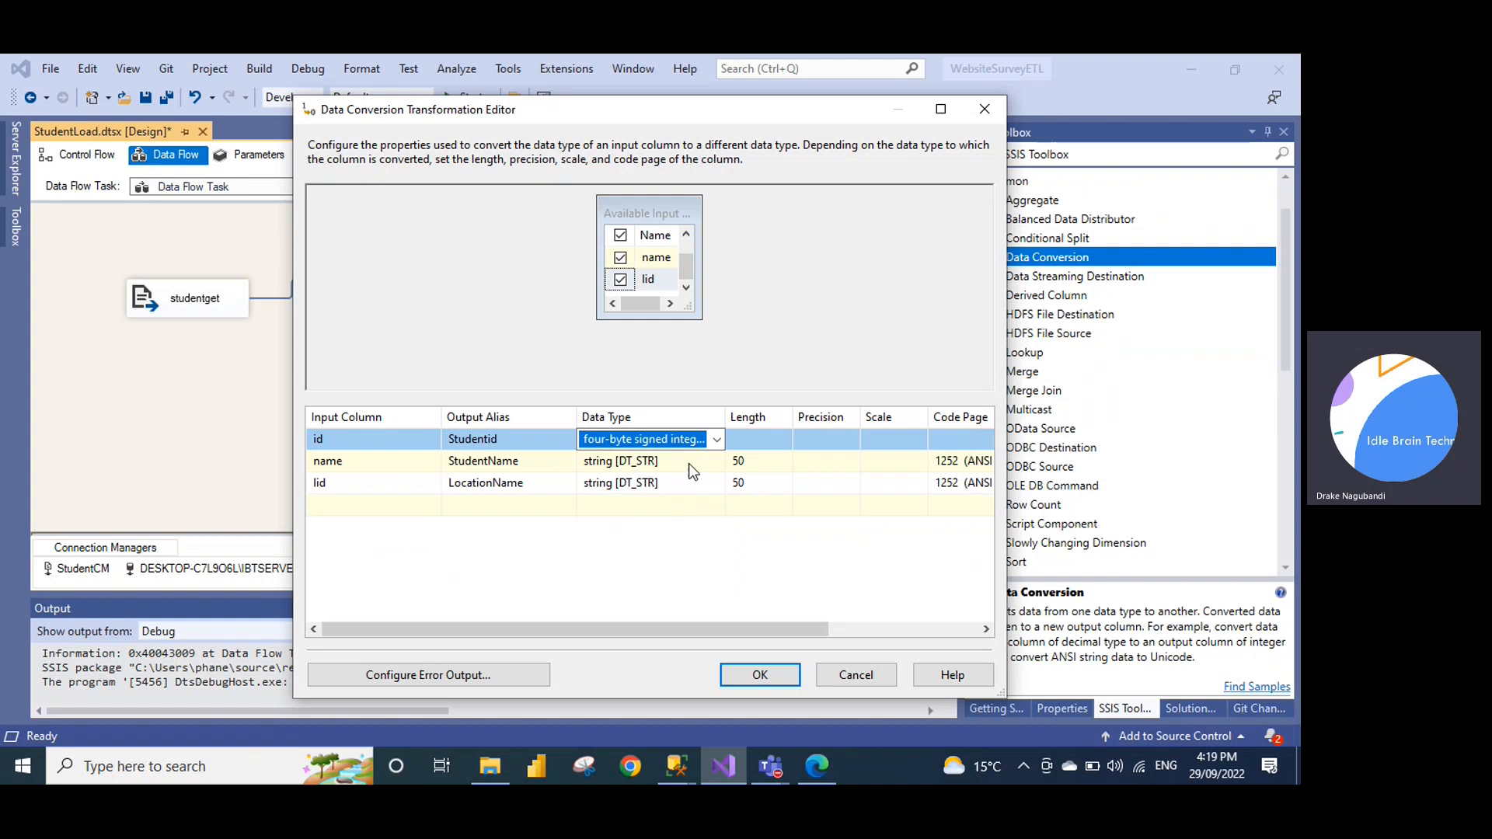
left_click(709, 463)
left_click(712, 462)
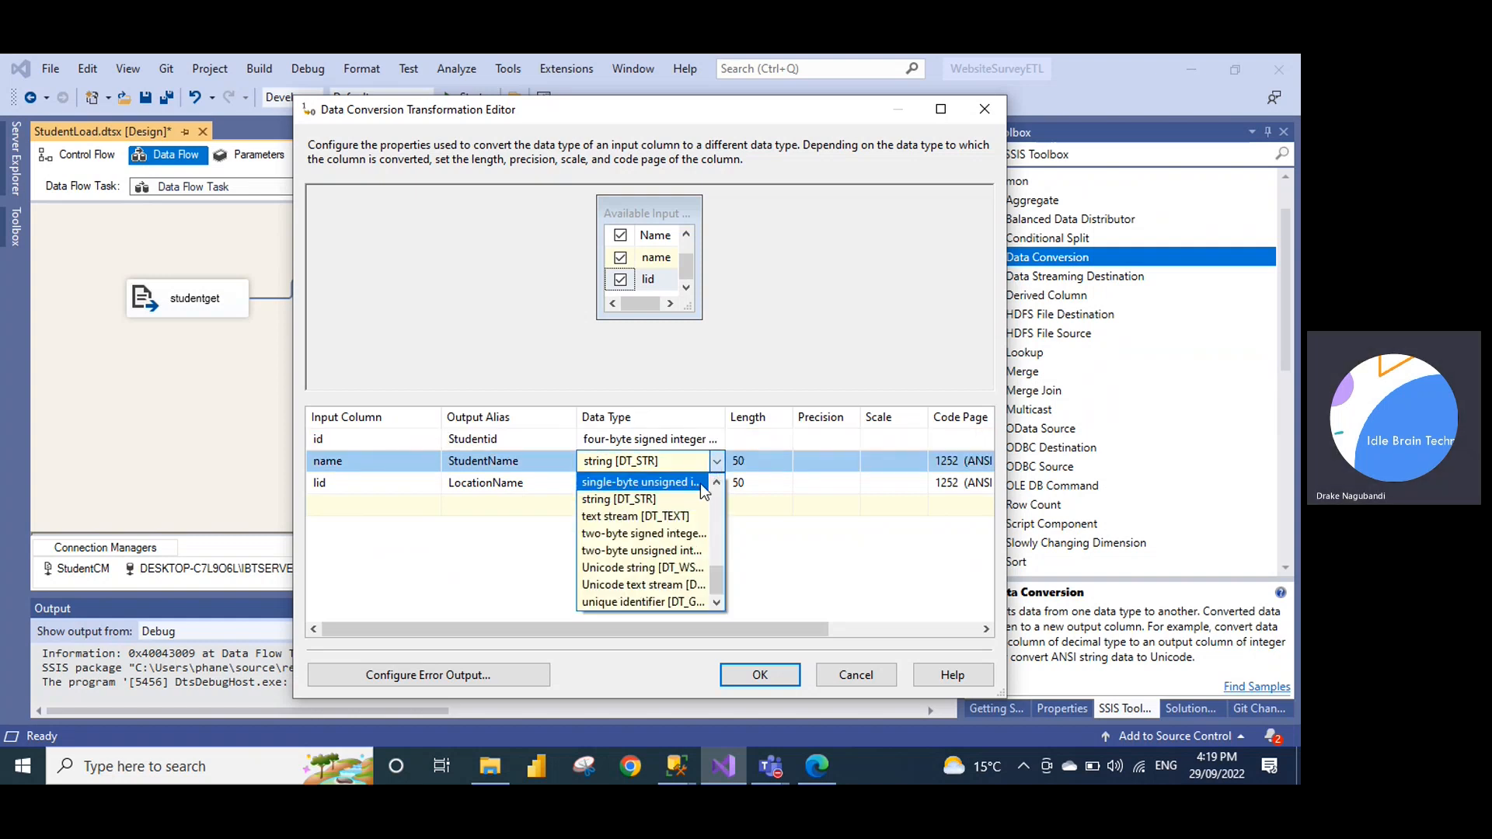
left_click(670, 567)
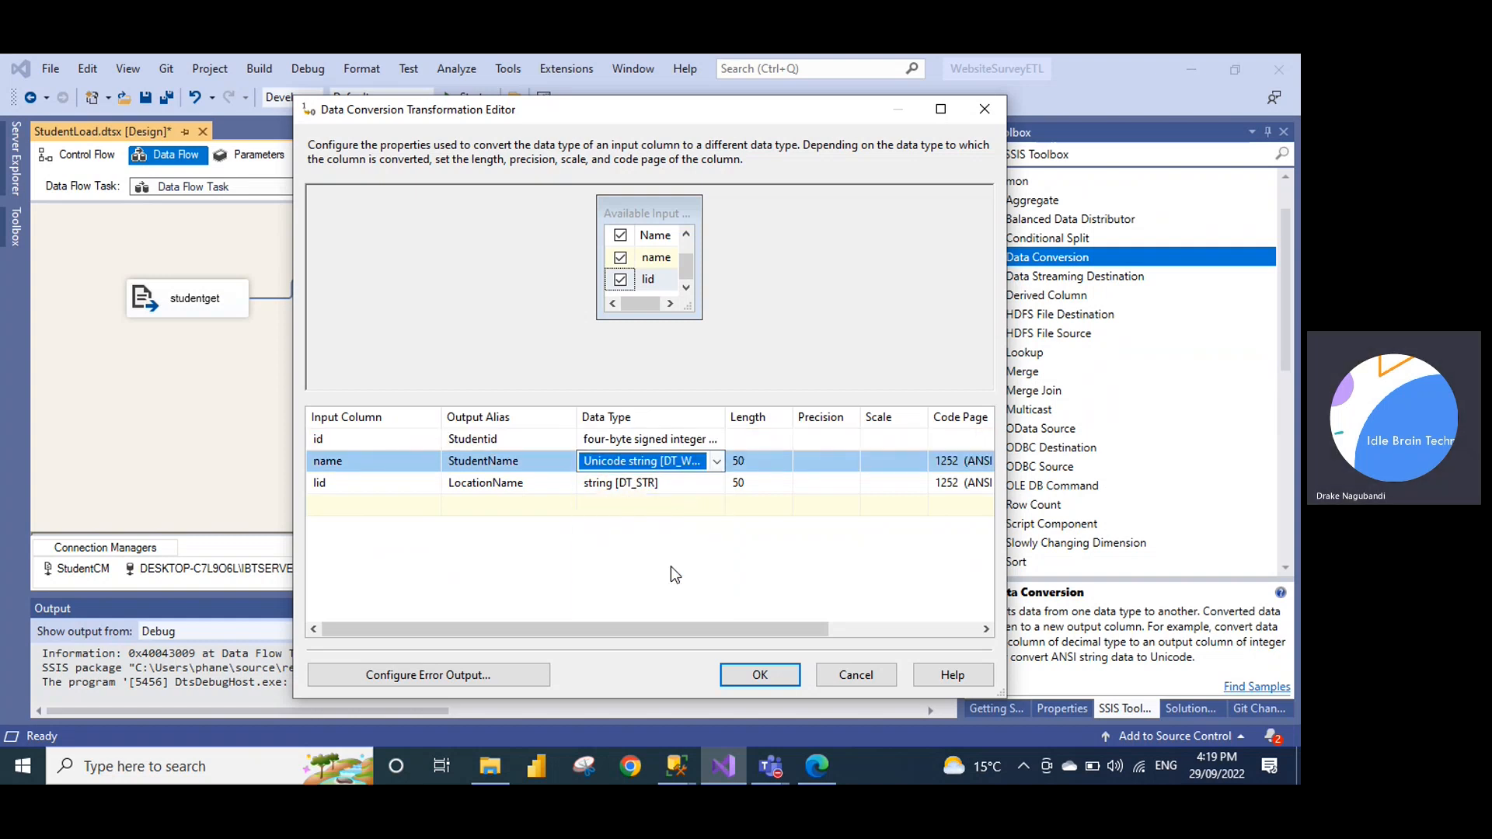
left_click(720, 485)
left_click(718, 485)
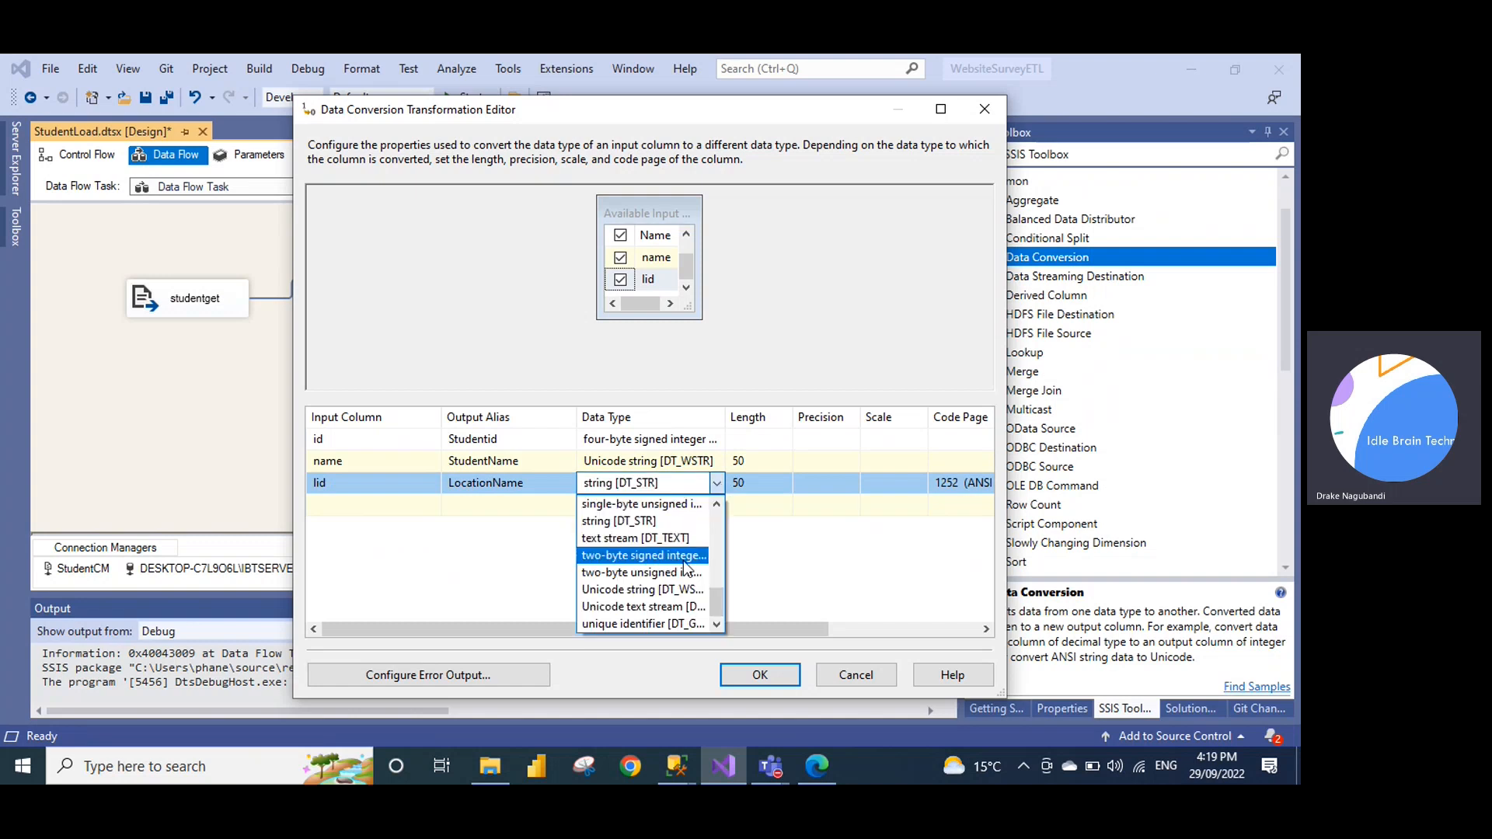
left_click(687, 591)
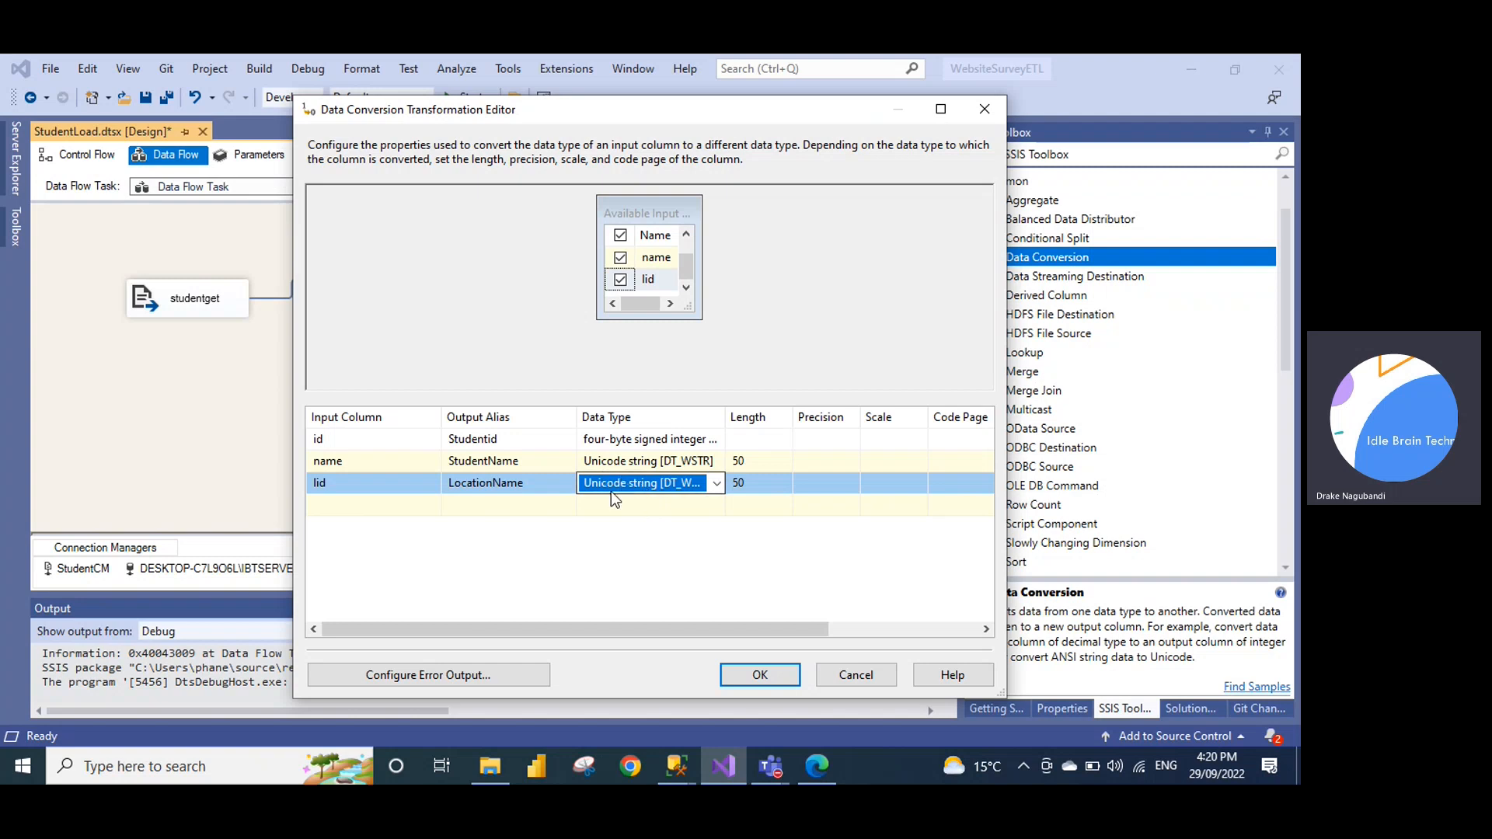
left_click(739, 677)
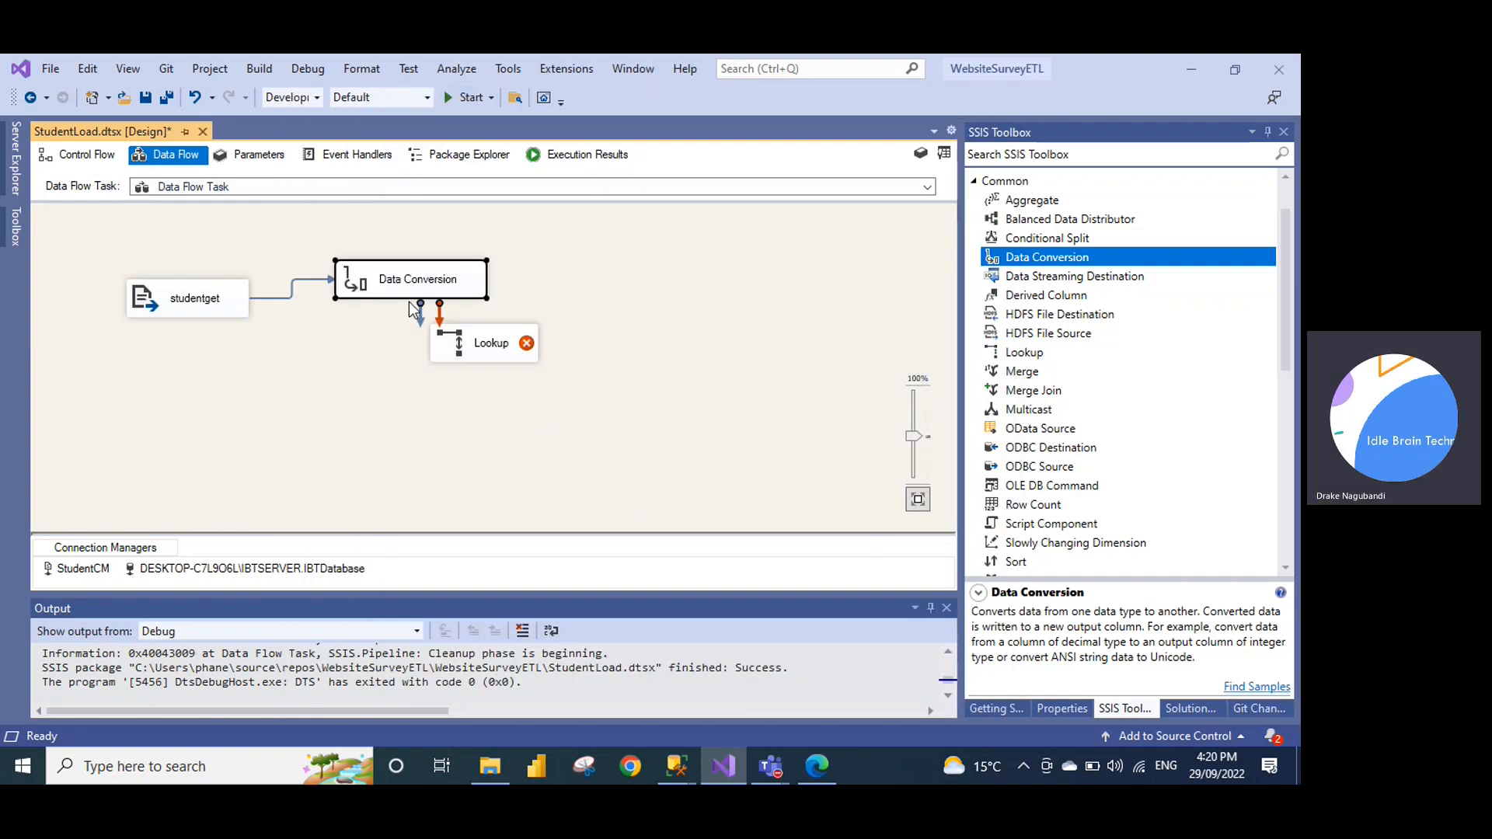
Connect Data Conversion to the Lookup and set [dbo].[LocationDim] as its reference table
left_click_drag(421, 314, 477, 353)
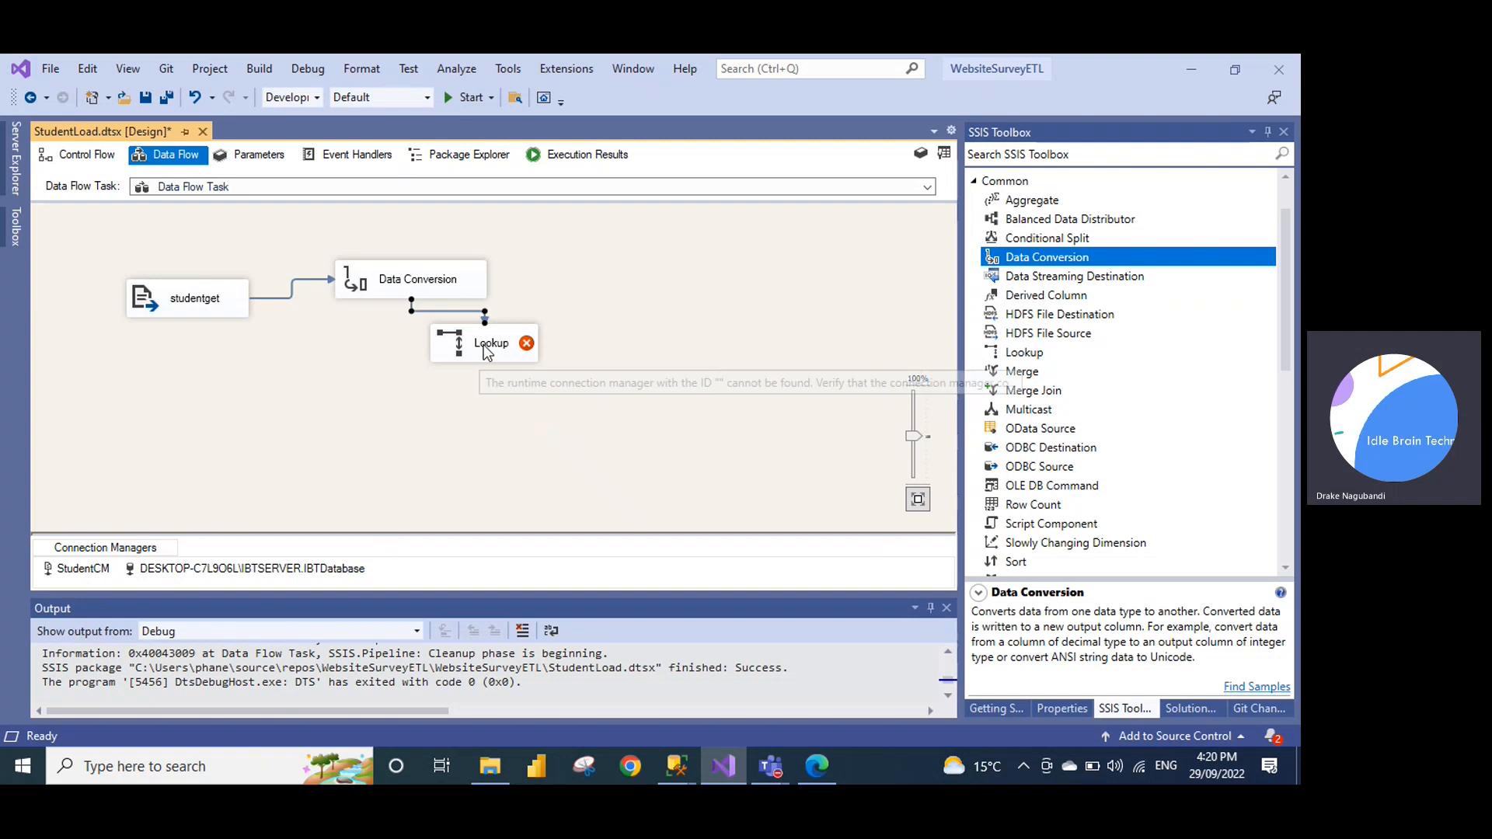
right_click(484, 343)
left_click(524, 352)
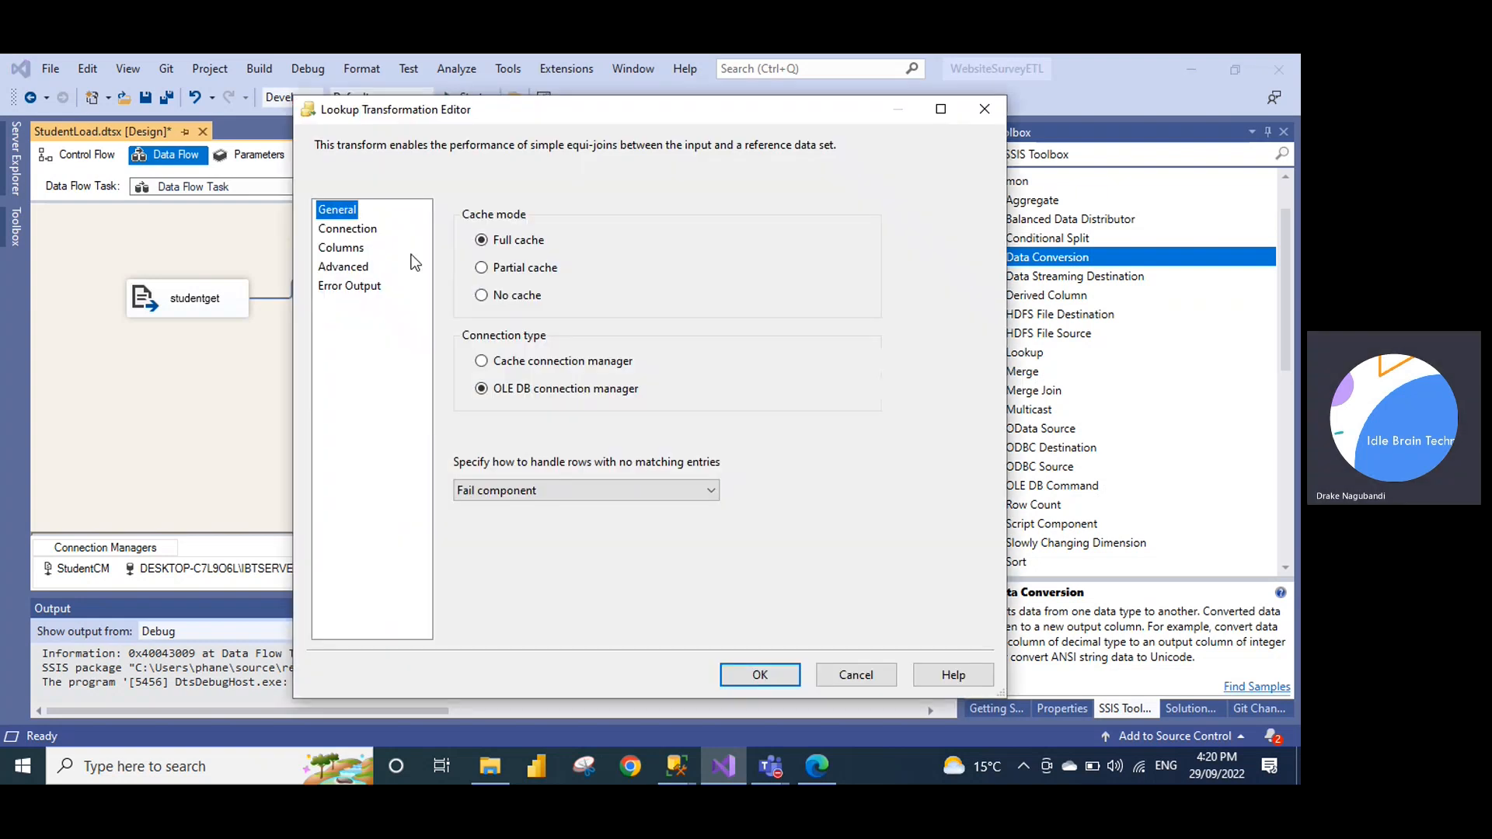
left_click(350, 230)
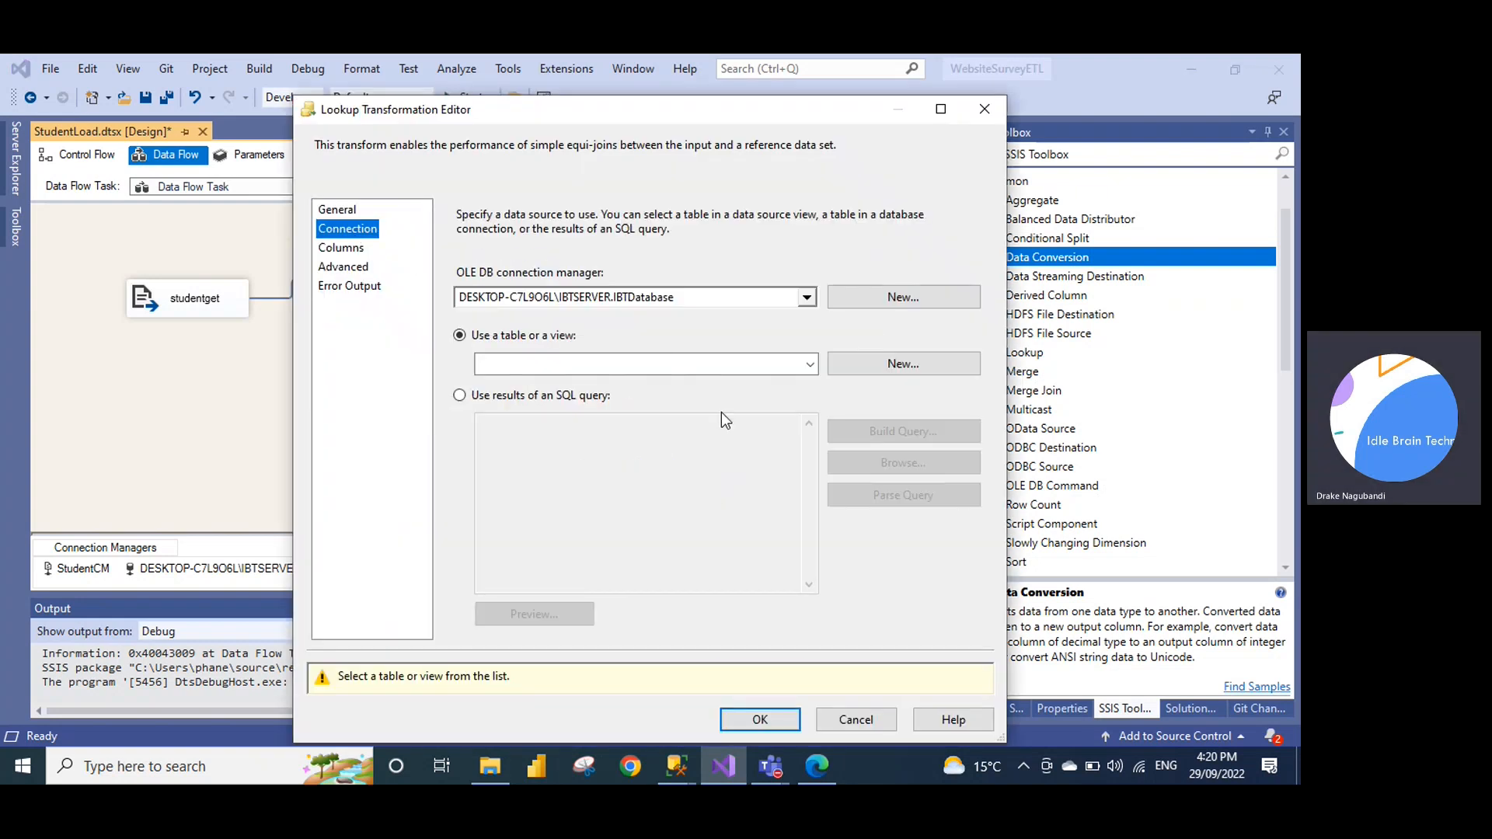
left_click(700, 363)
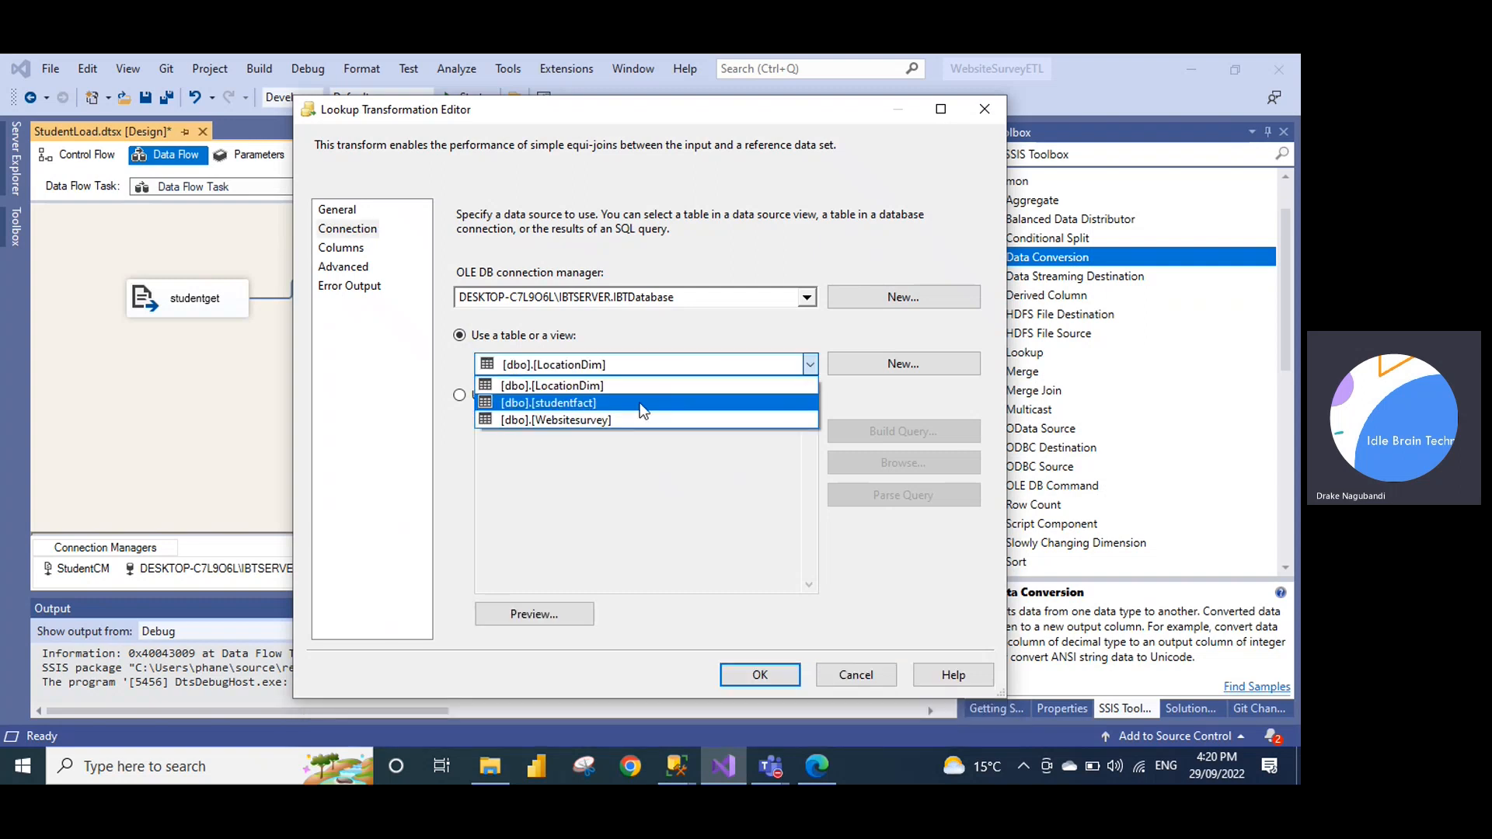
left_click(617, 389)
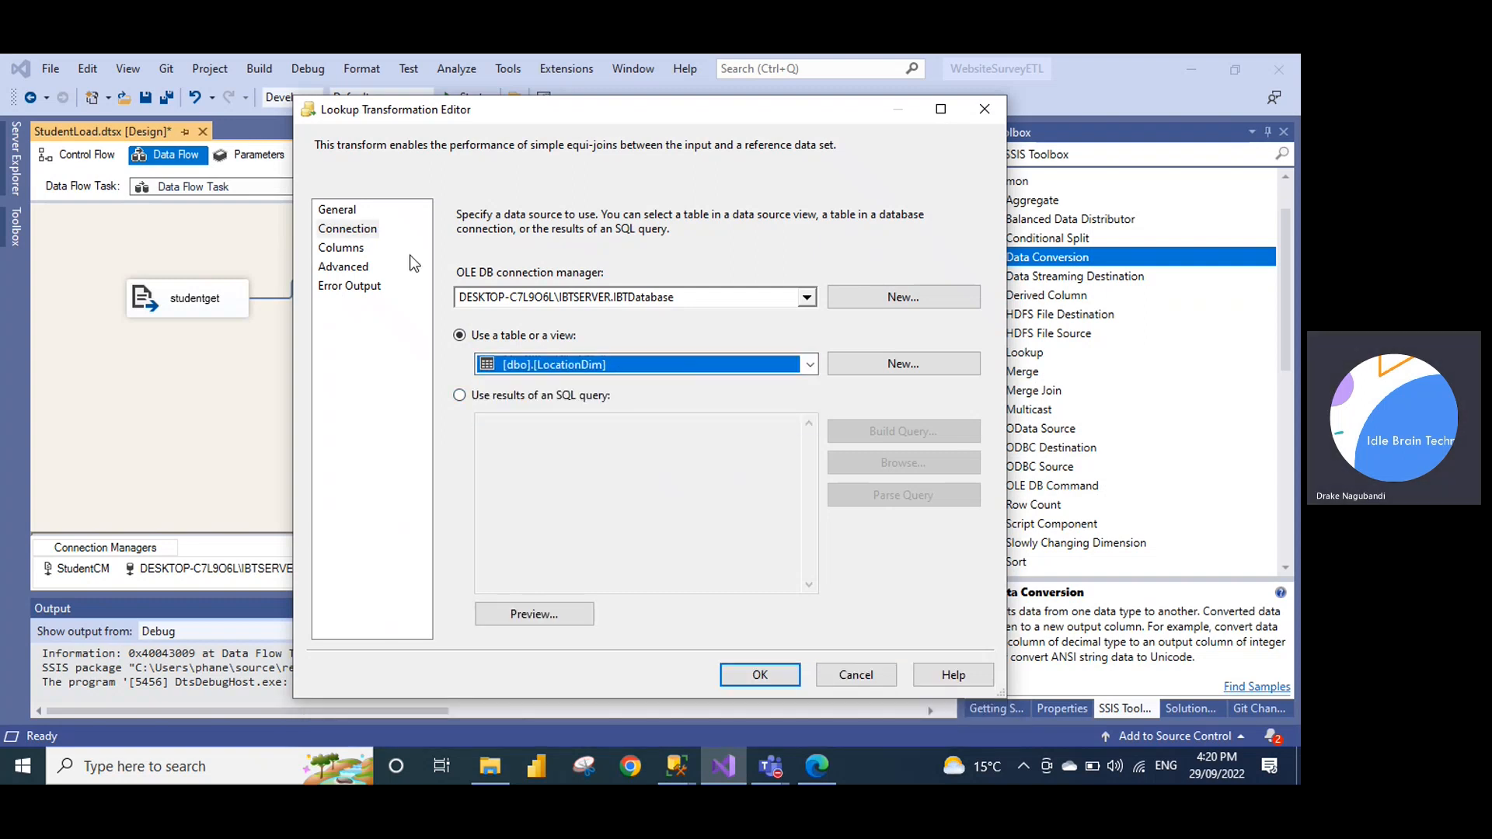
Map the LocationName input column and return Locationid as a new output column
left_click(342, 247)
scroll(614, 324, "down", 1)
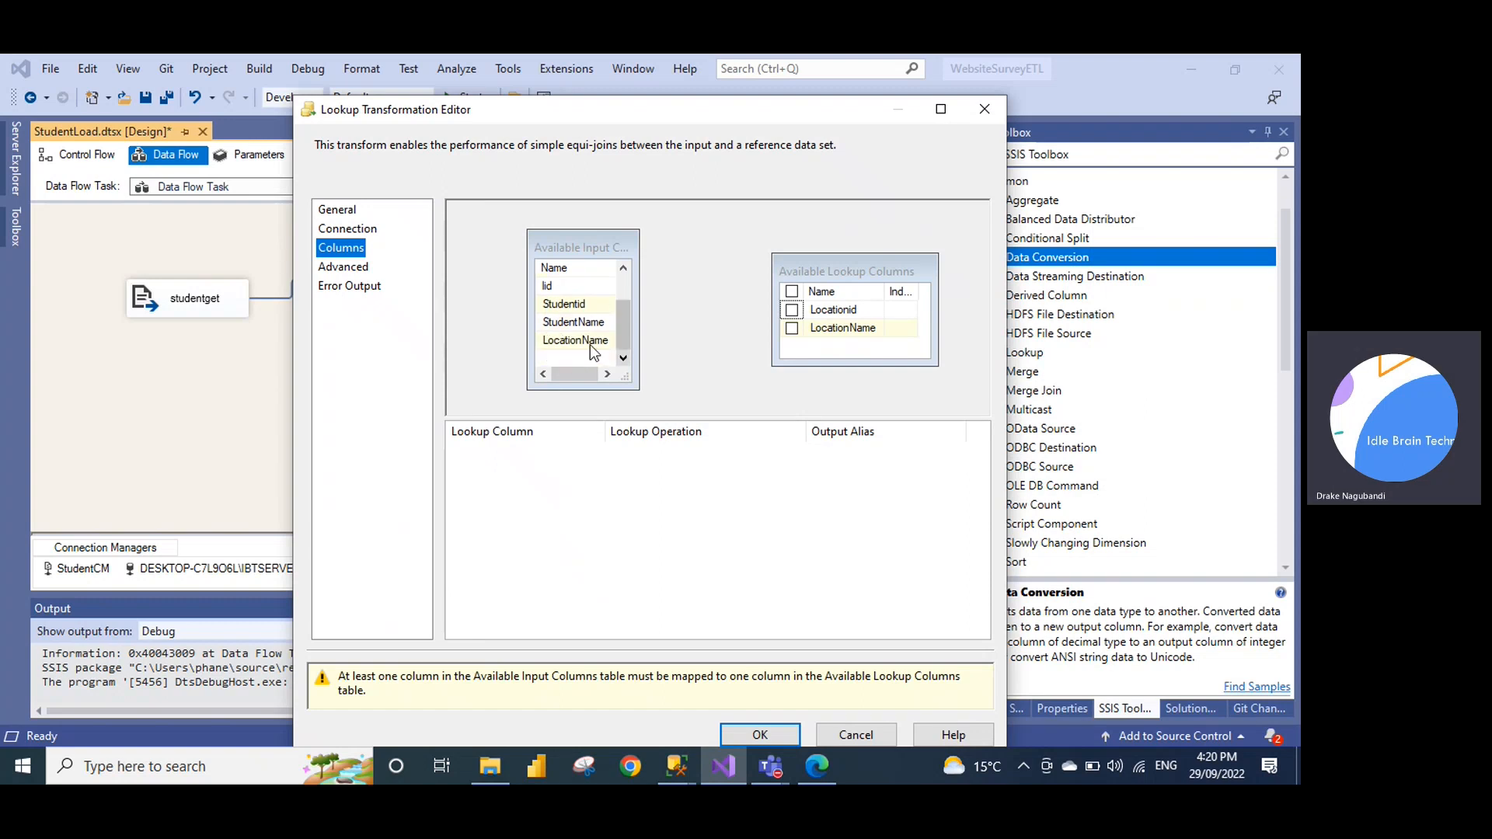
left_click(566, 339)
left_click(566, 339)
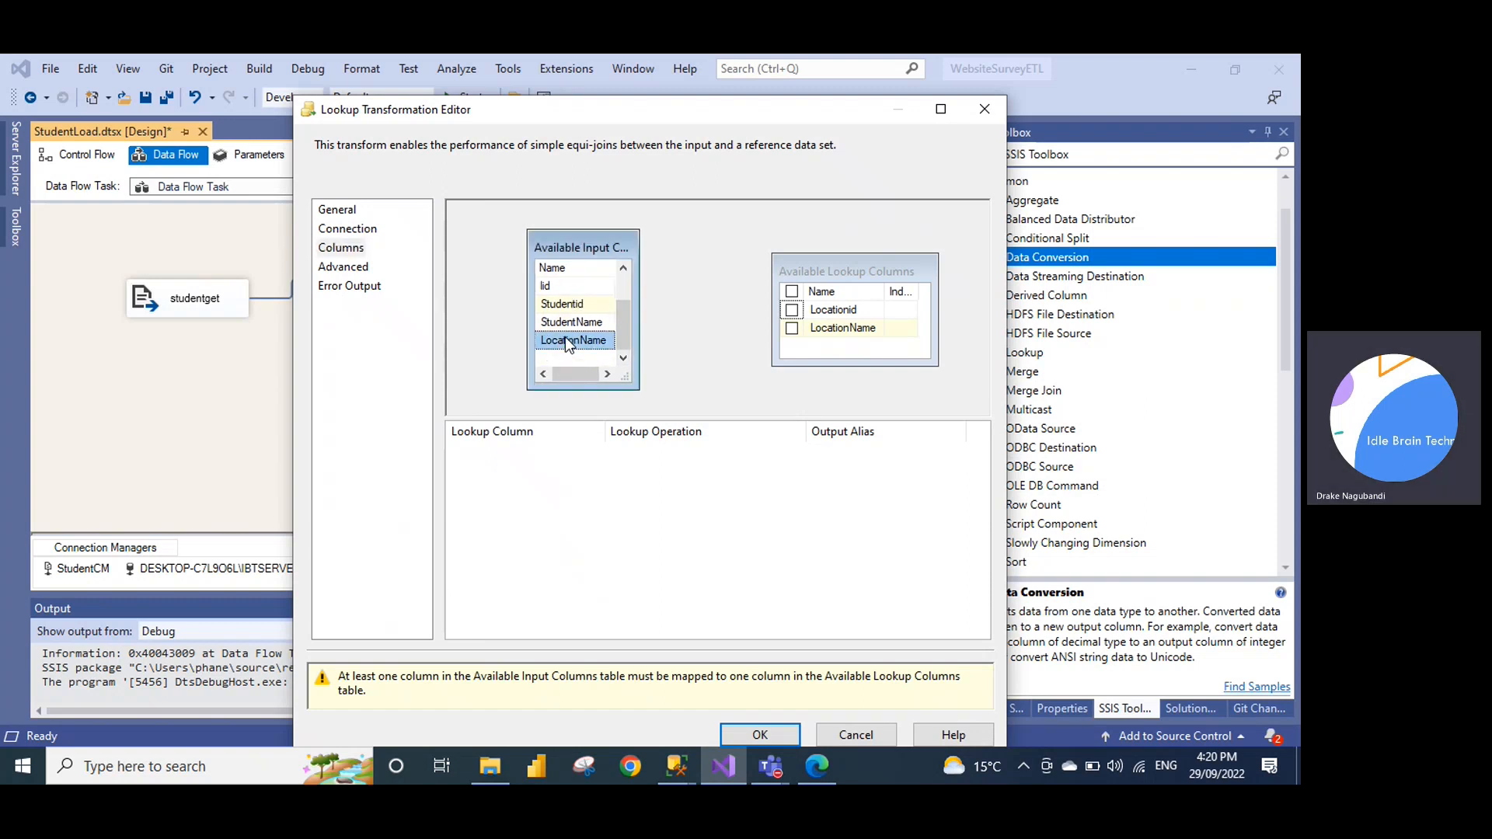
left_click_drag(566, 339, 830, 326)
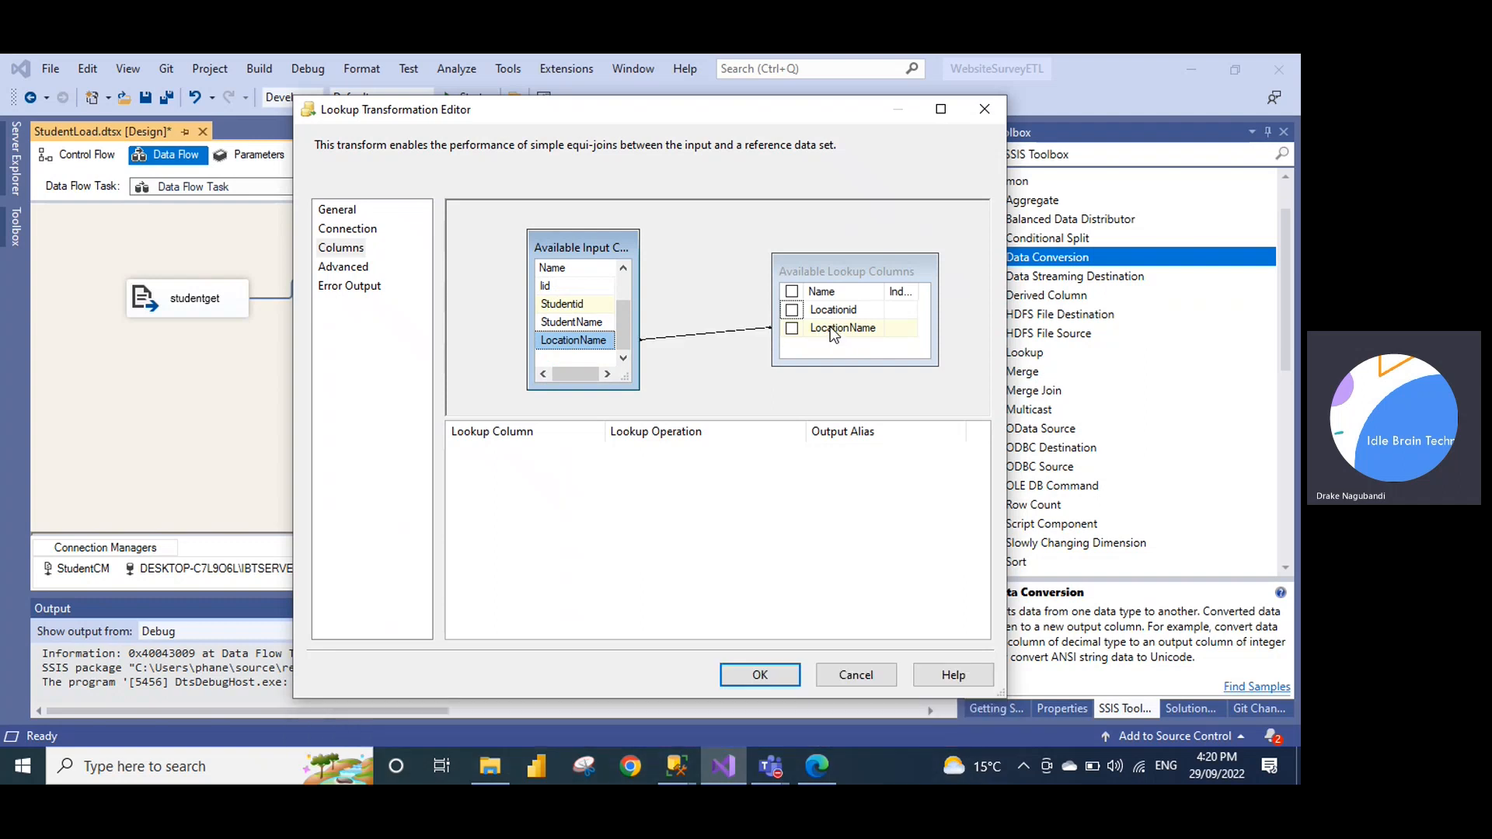
left_click(792, 311)
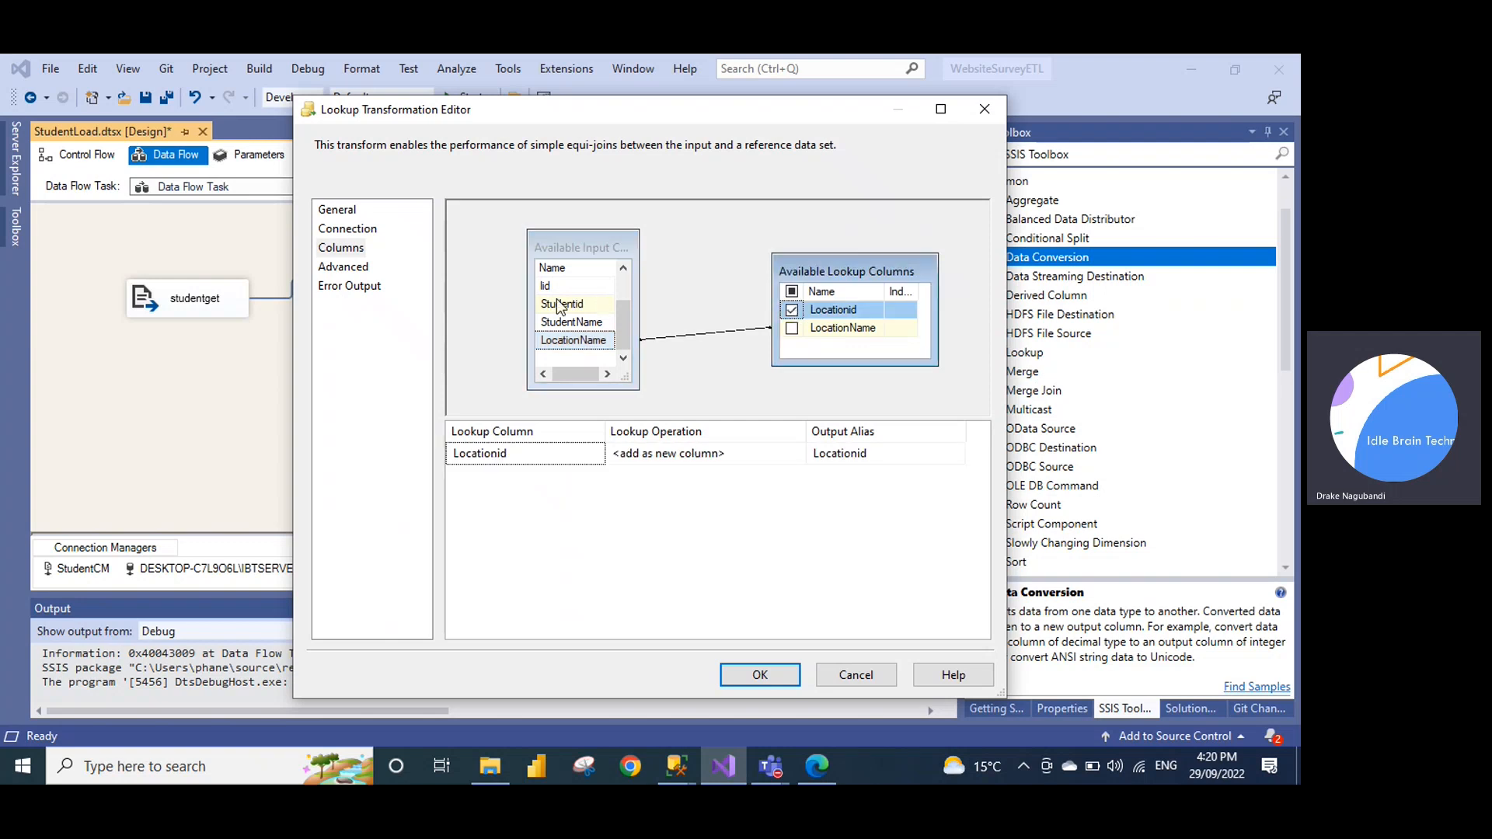
left_click(359, 271)
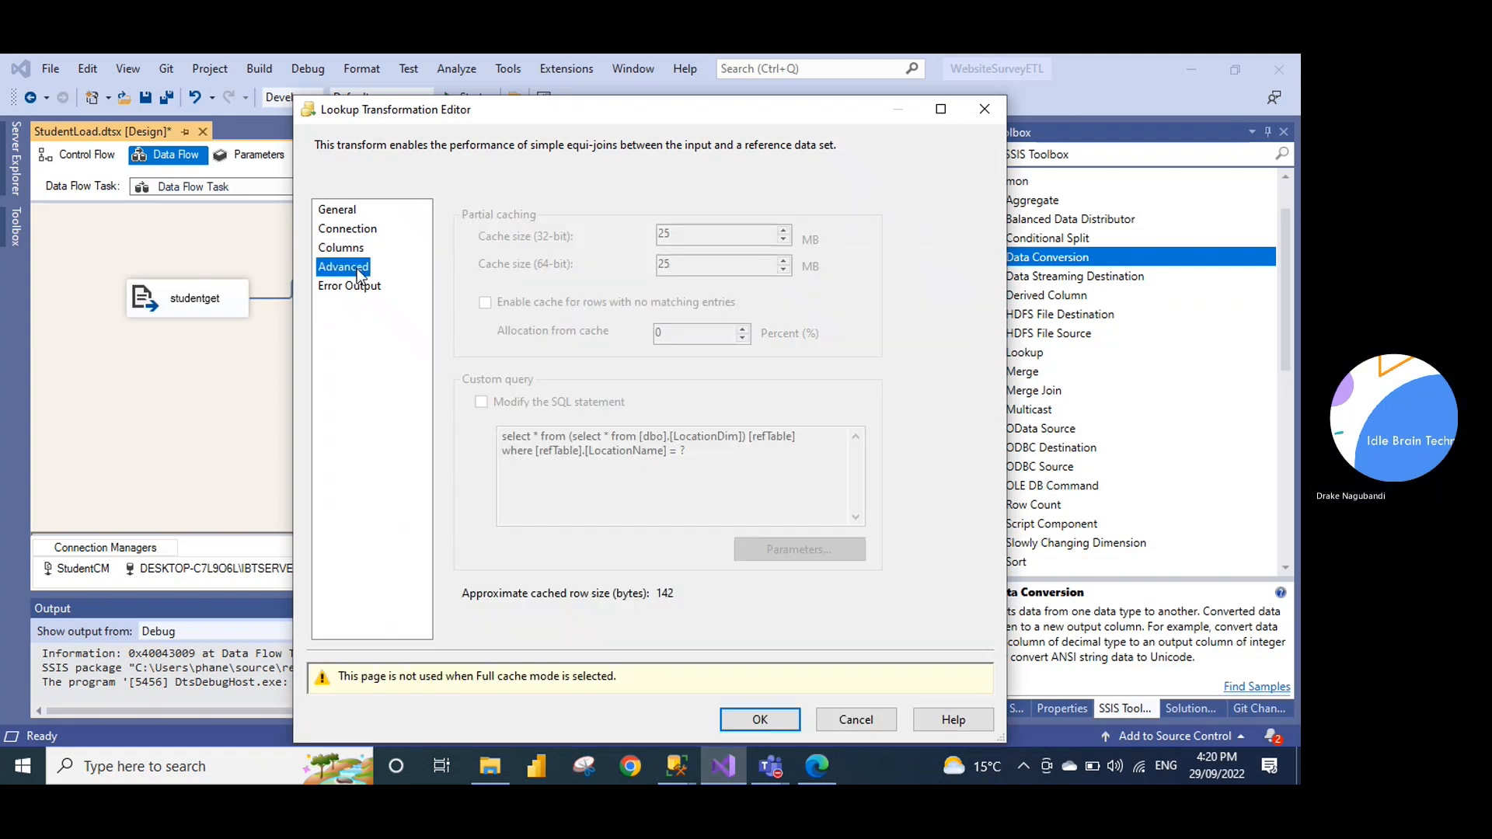
left_click(360, 287)
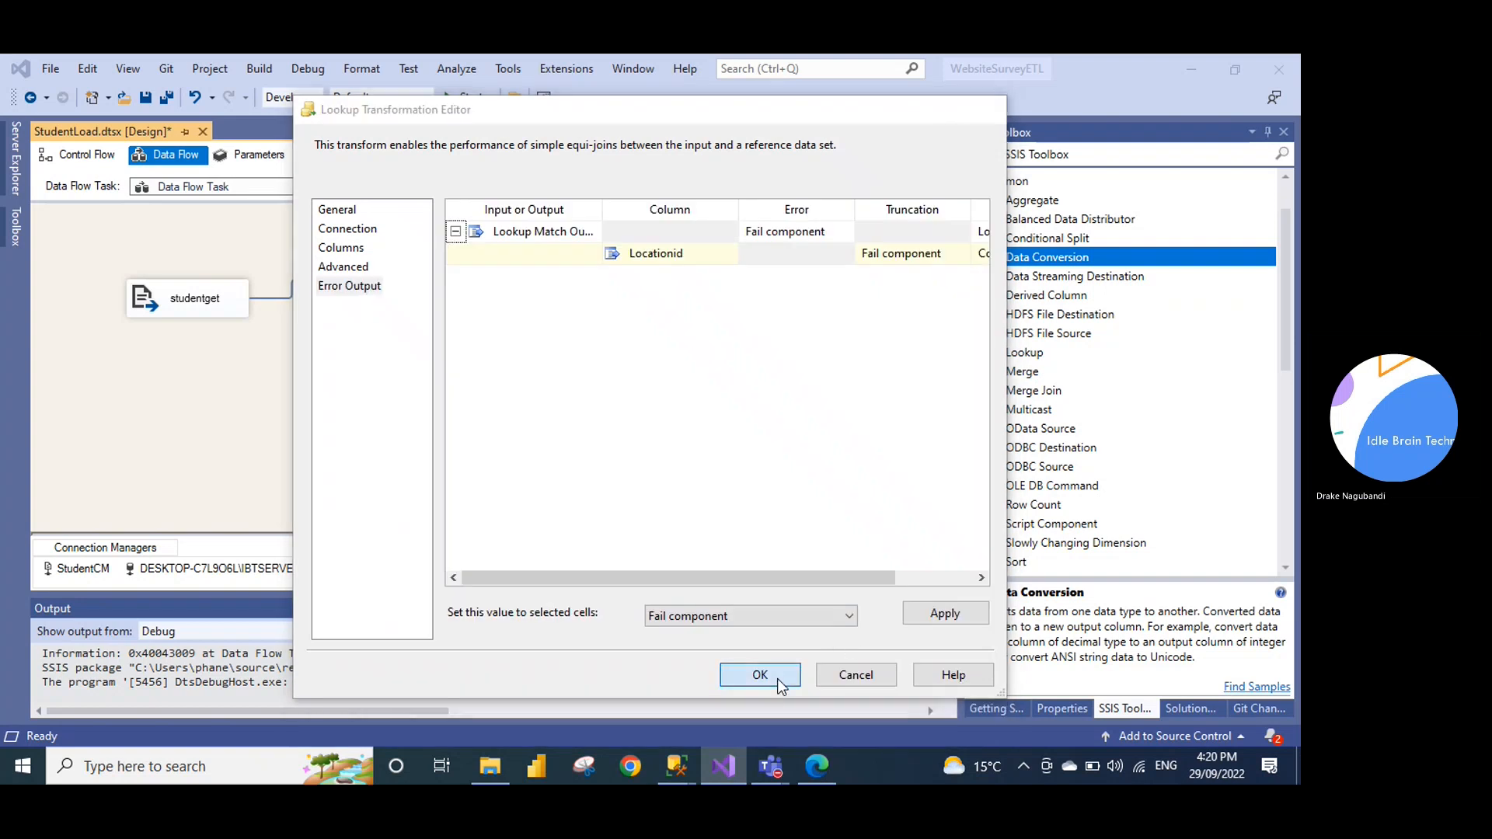
left_click(777, 676)
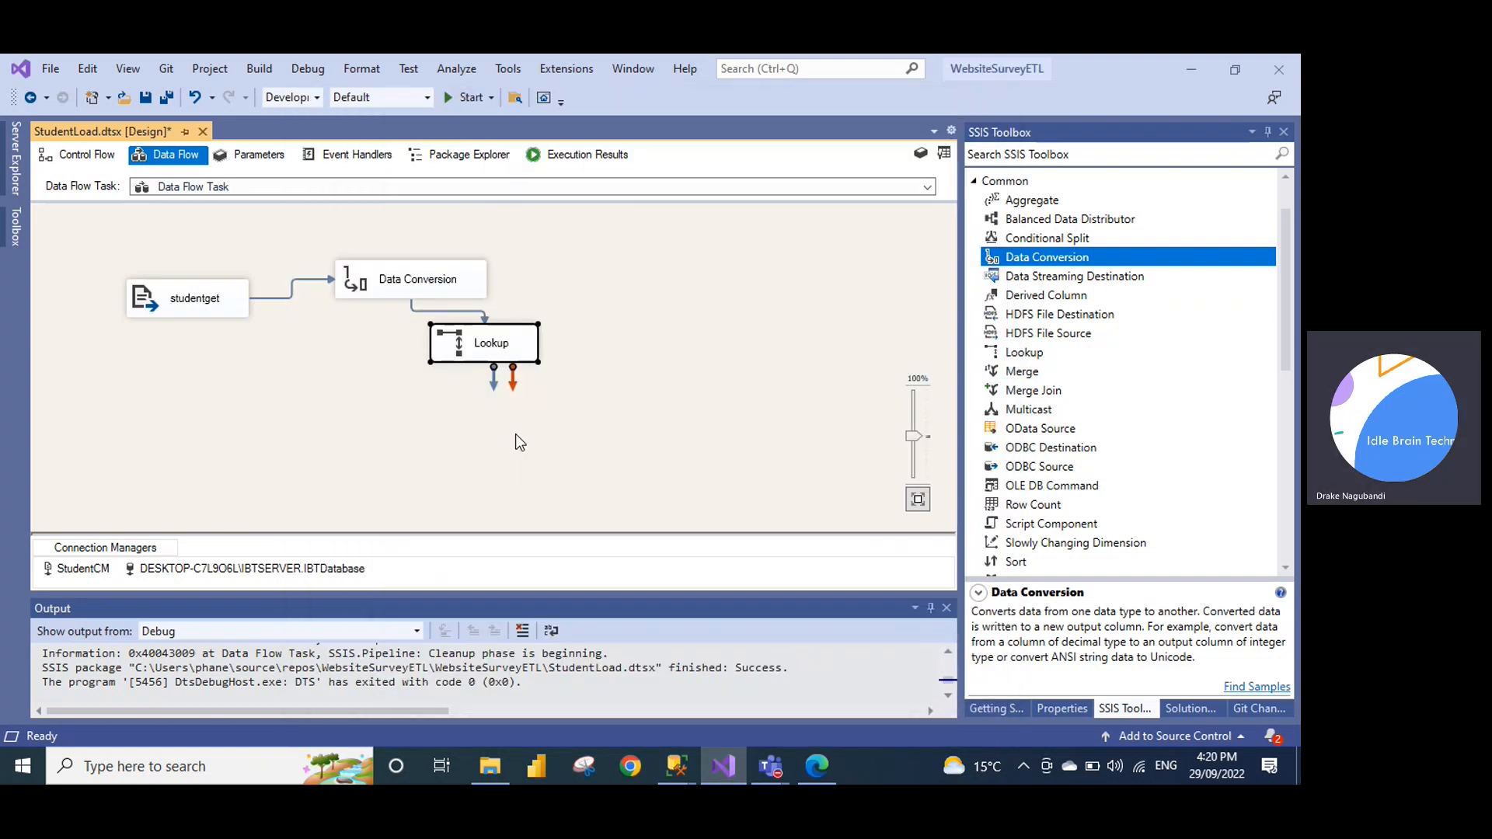
Add an OLE DB Destination from the SSIS Toolbox and position it below the Lookup
left_click(1289, 312)
left_click_drag(1289, 321, 1289, 510)
left_click(1043, 468)
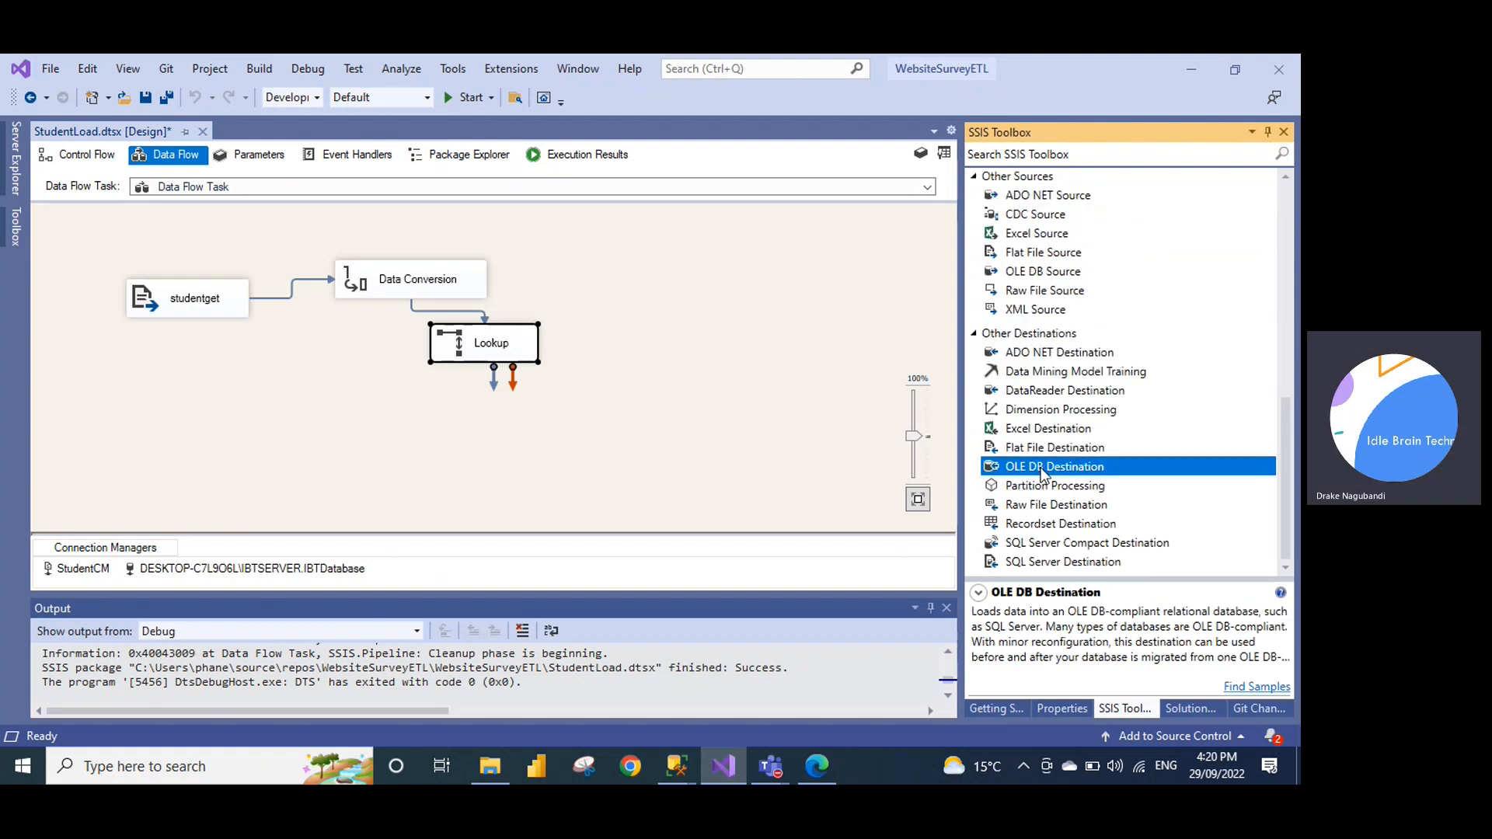
left_click_drag(1044, 468, 226, 323)
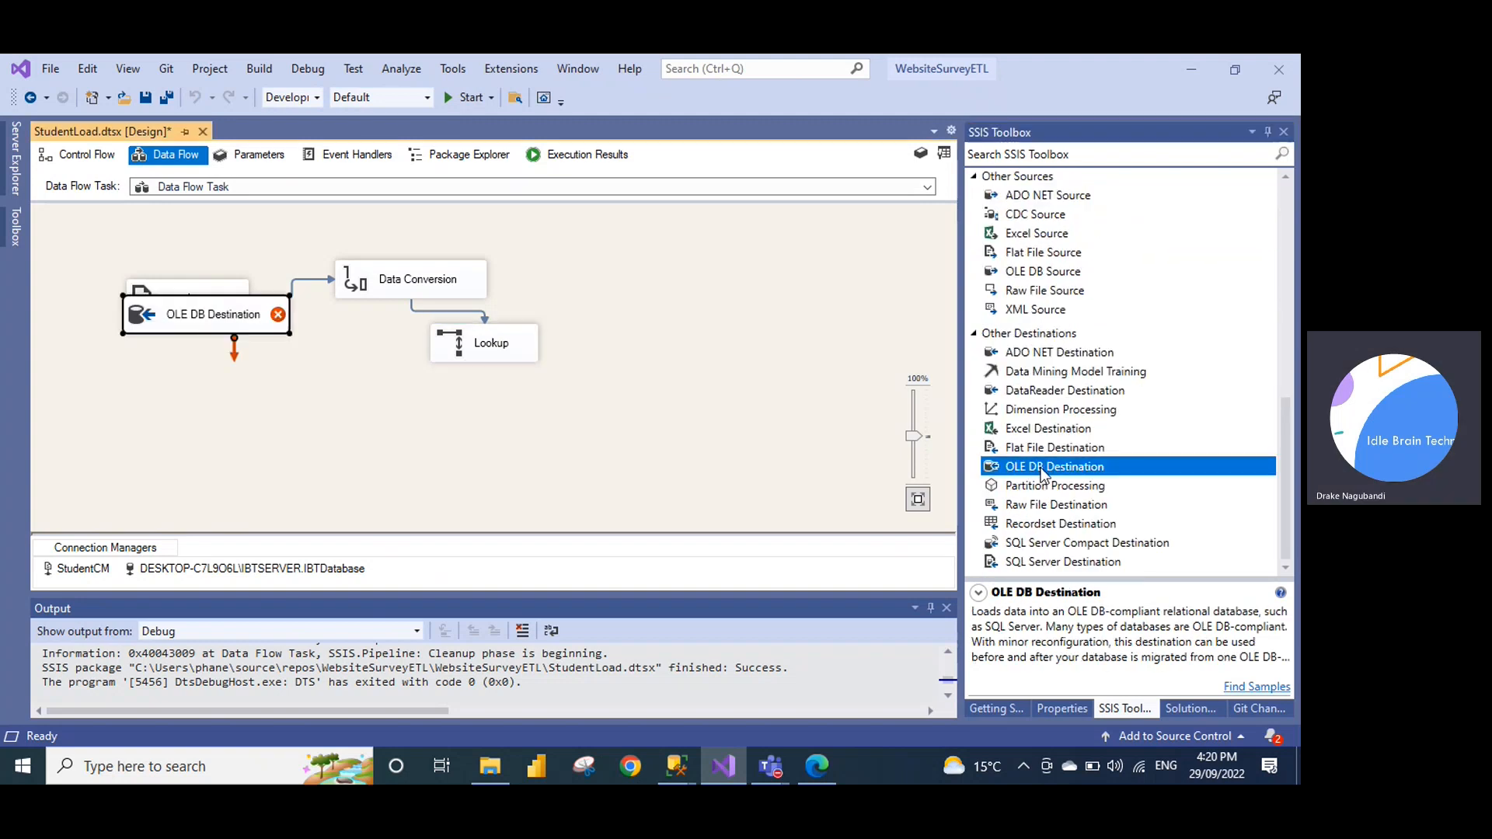
left_click(217, 311)
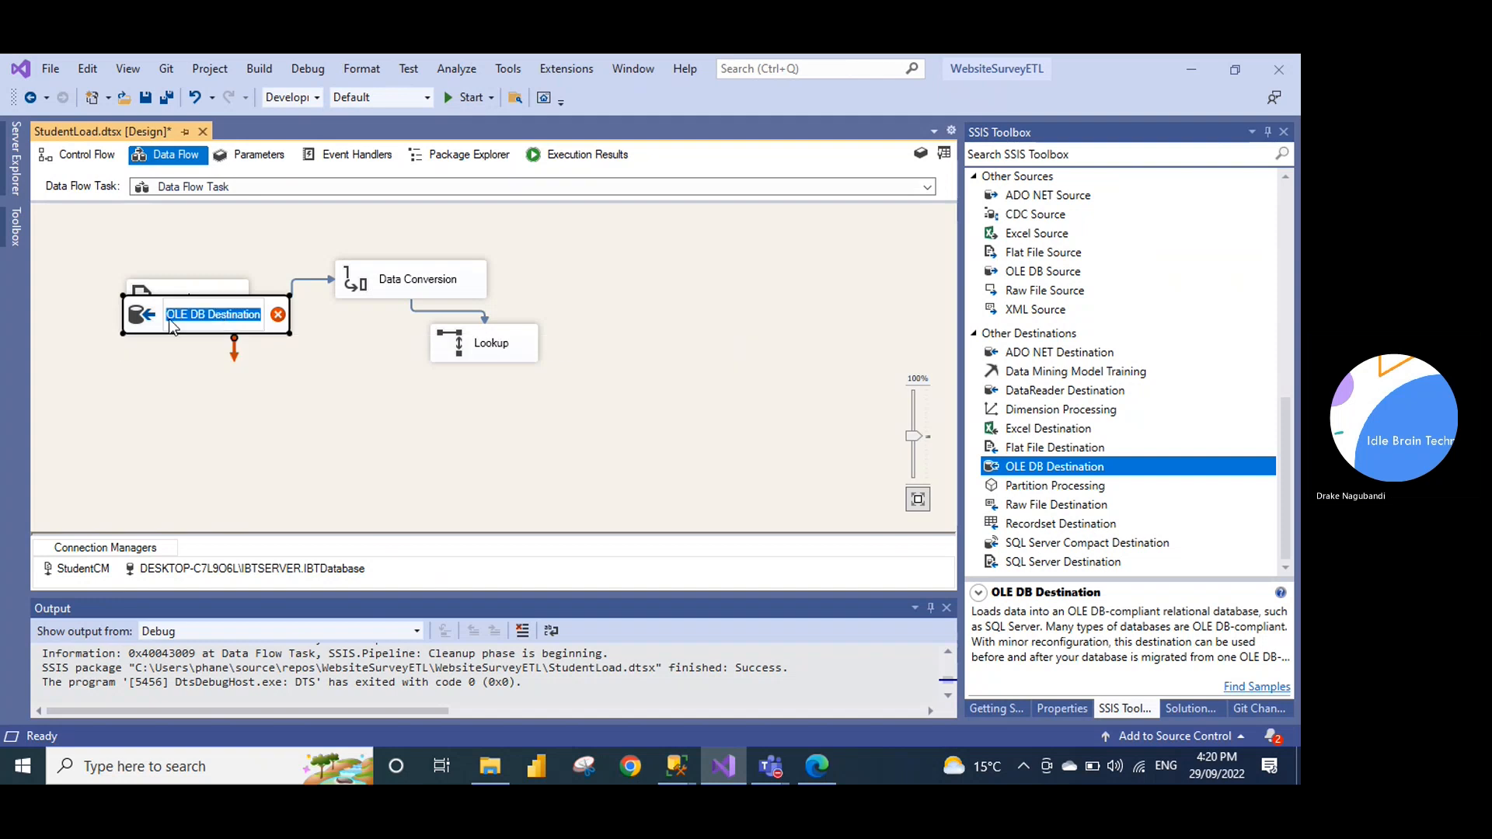
double_click(148, 326)
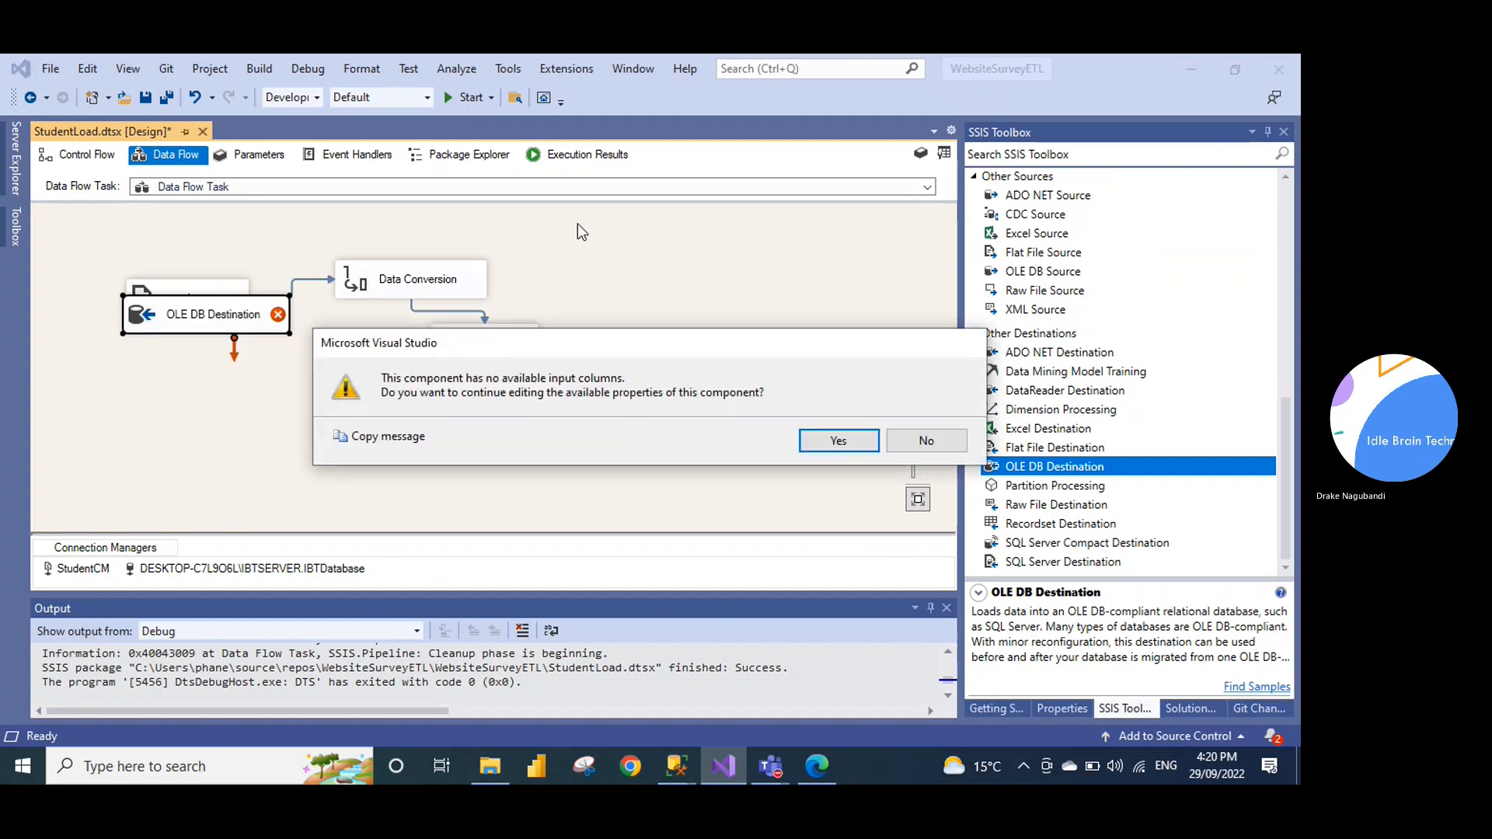
left_click(924, 440)
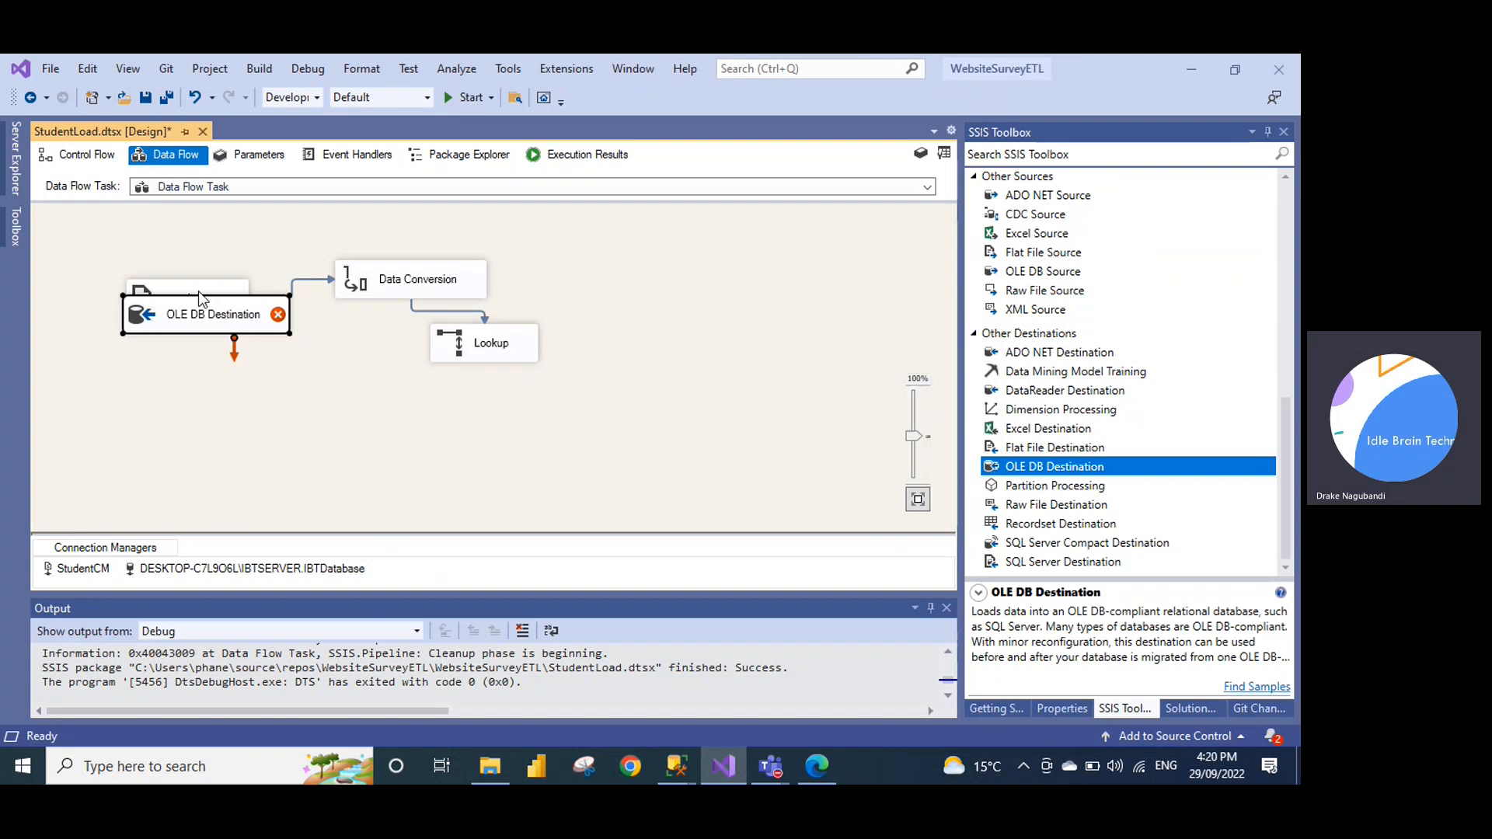
left_click_drag(155, 315, 487, 445)
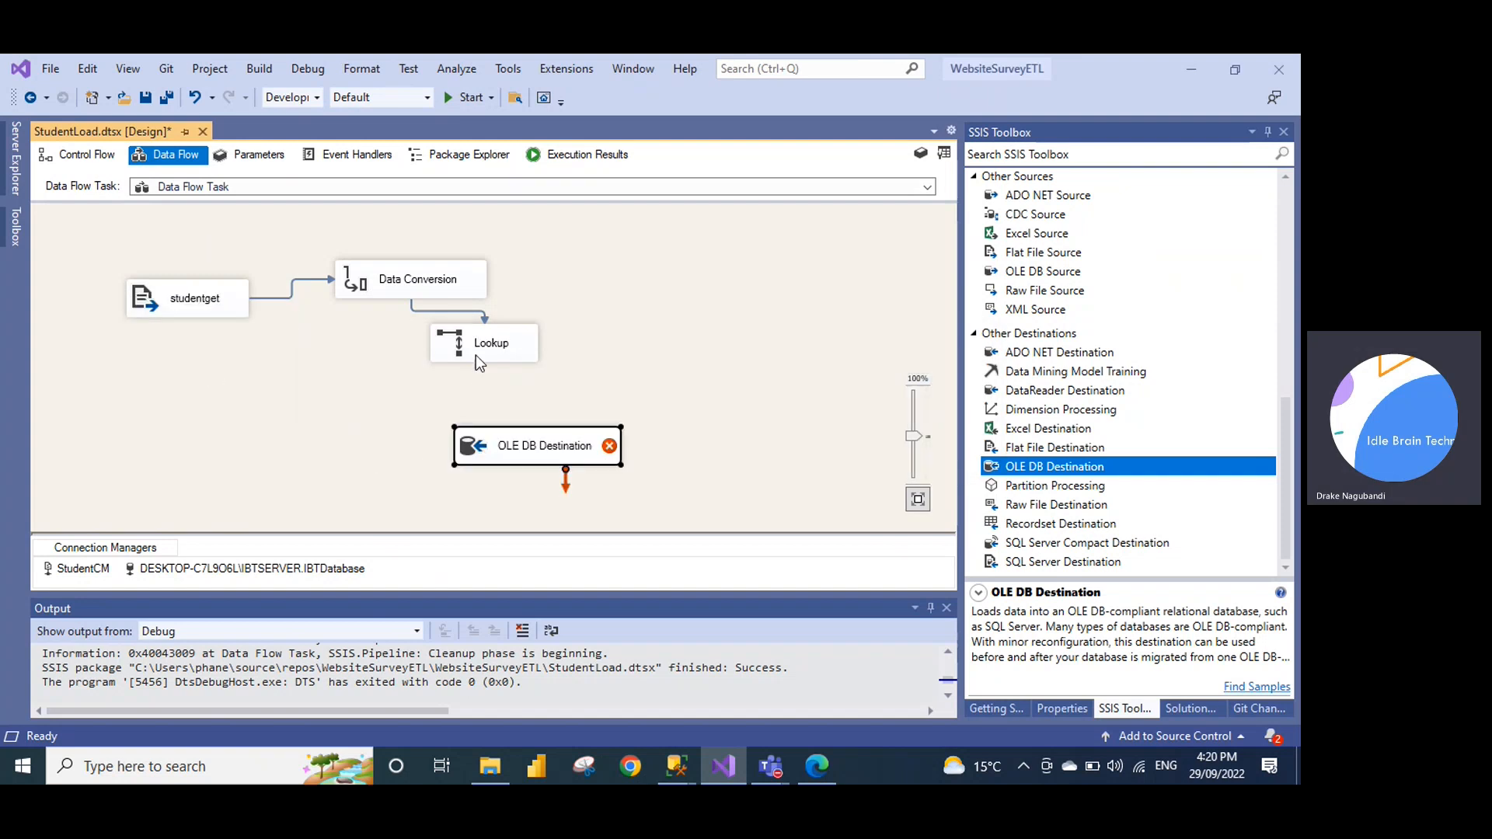
Feed the Lookup Match Output into the OLE DB Destination
left_click(475, 351)
left_click_drag(484, 371, 513, 443)
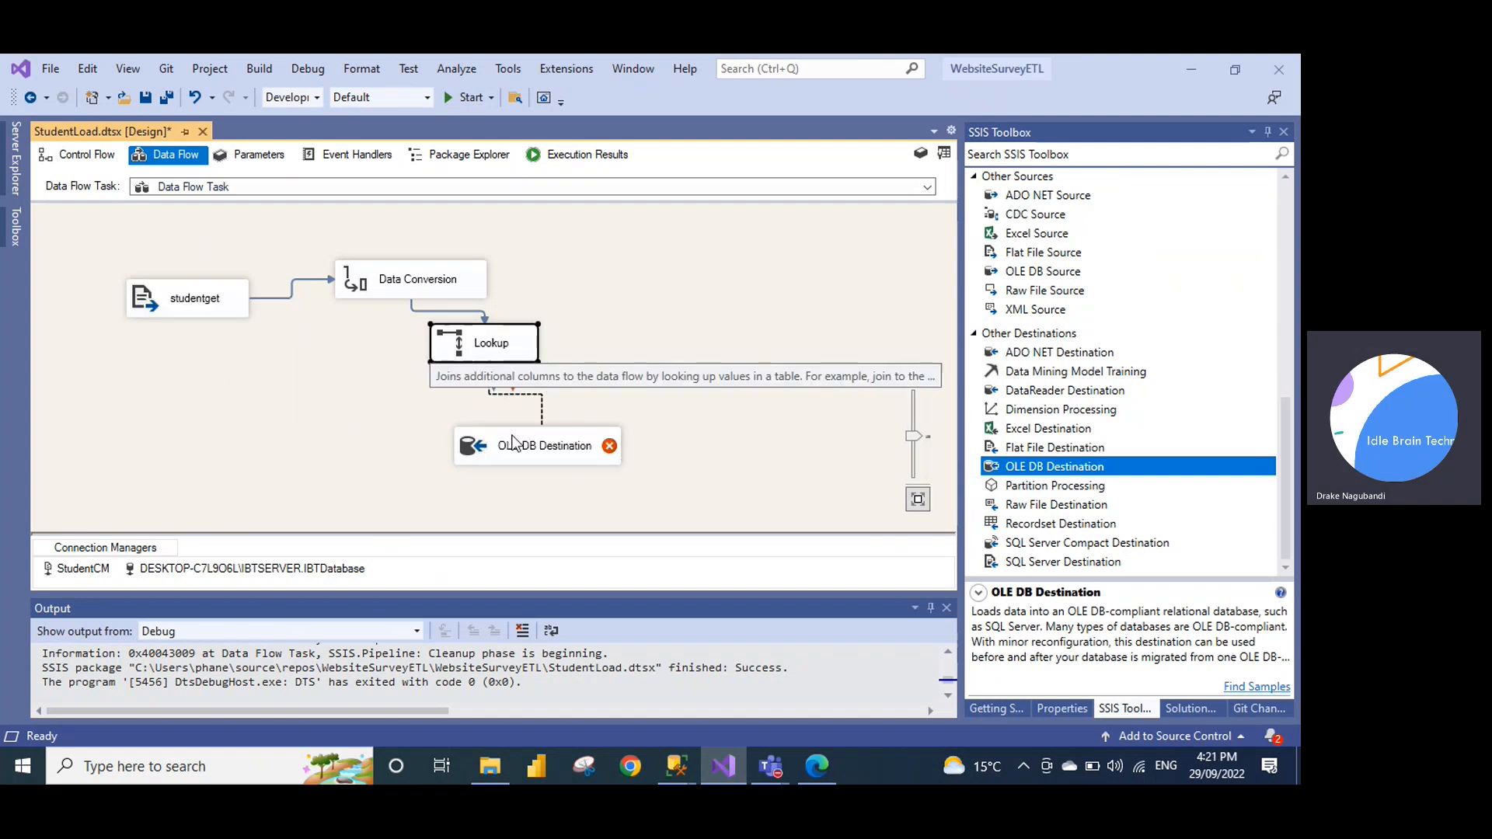
left_click(731, 411)
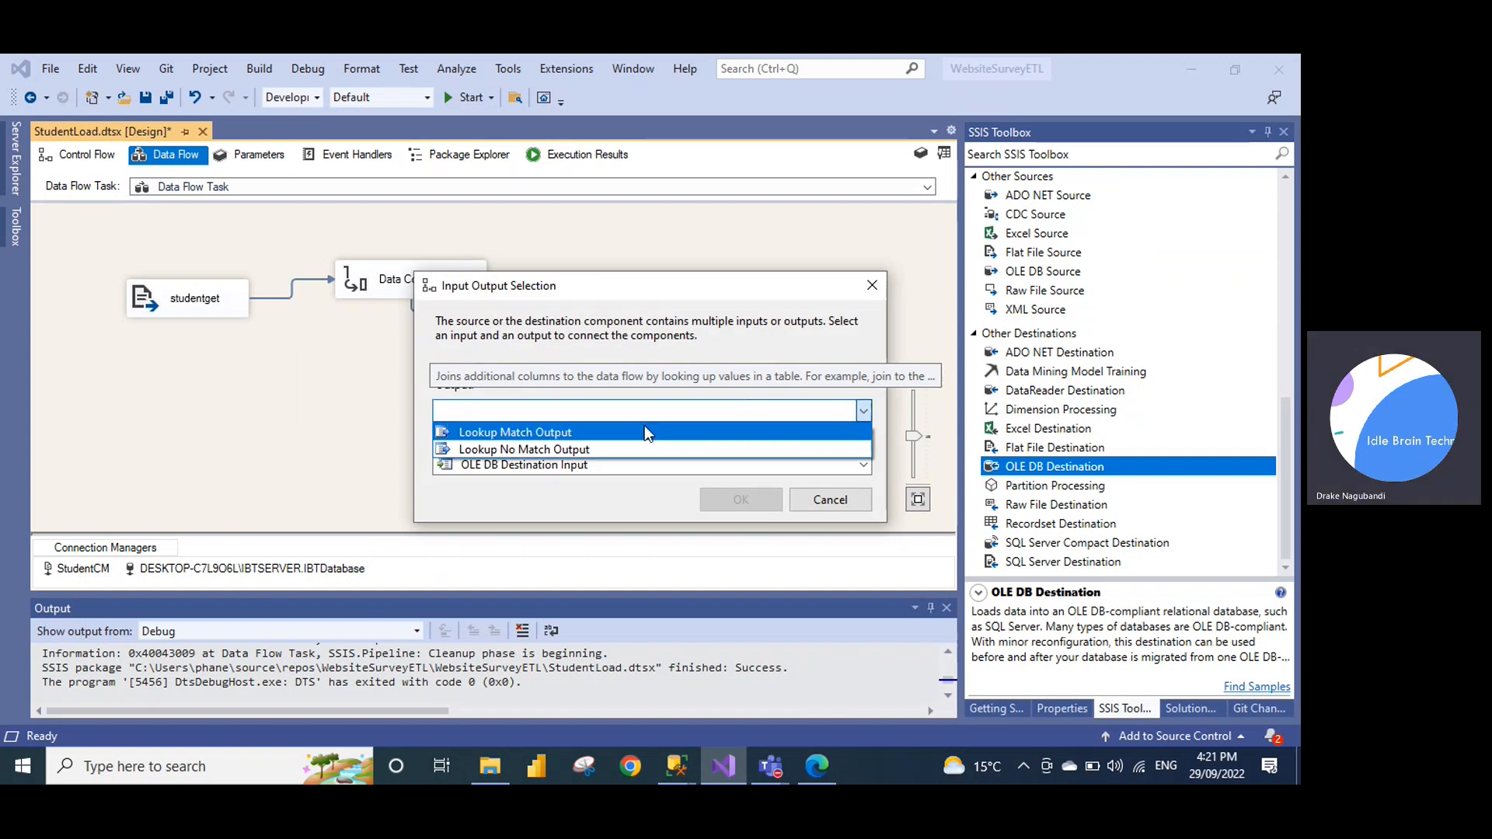
left_click(645, 433)
left_click(721, 502)
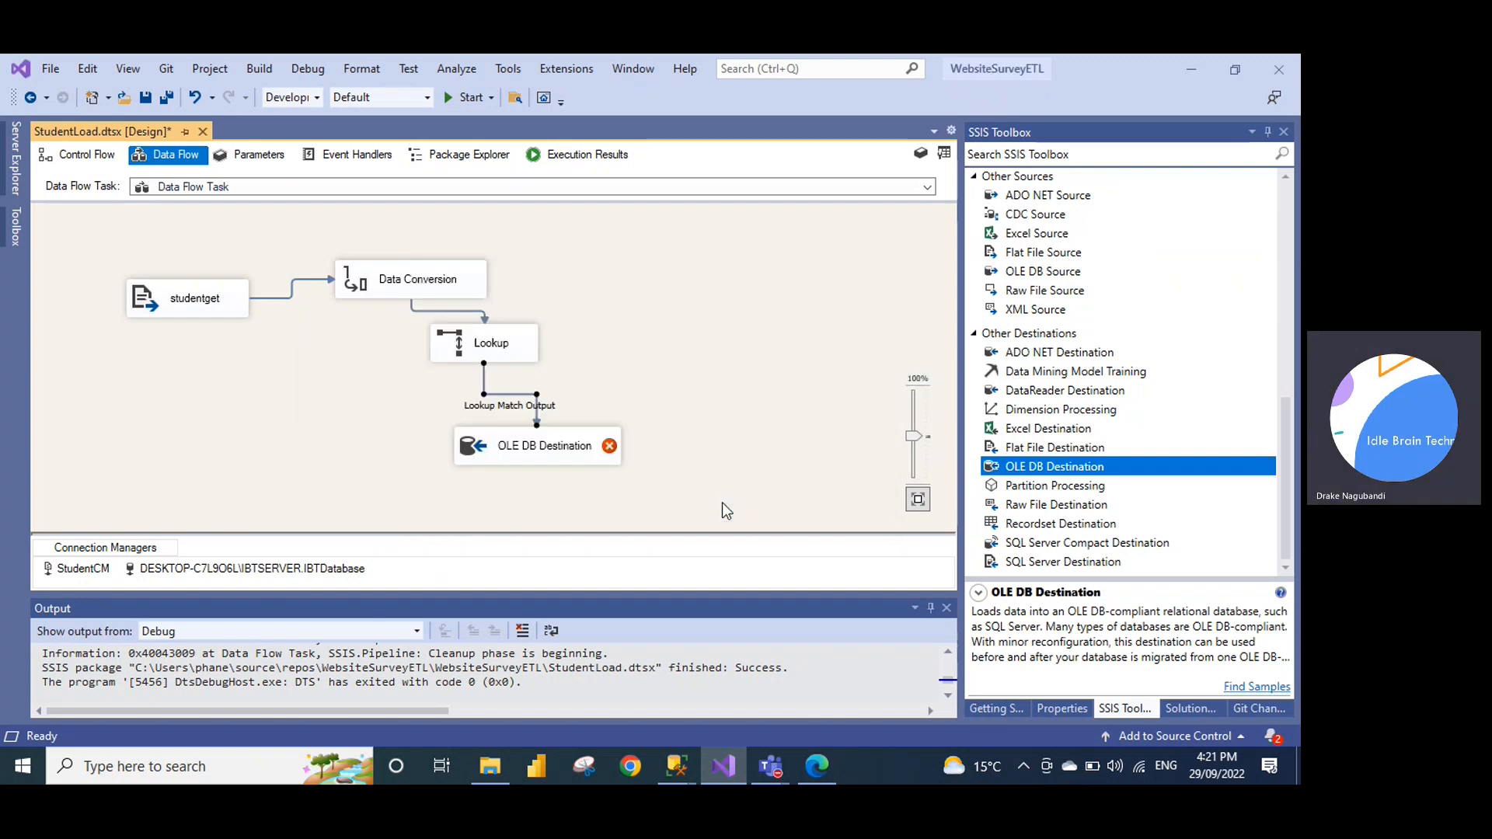
right_click(524, 445)
left_click(564, 458)
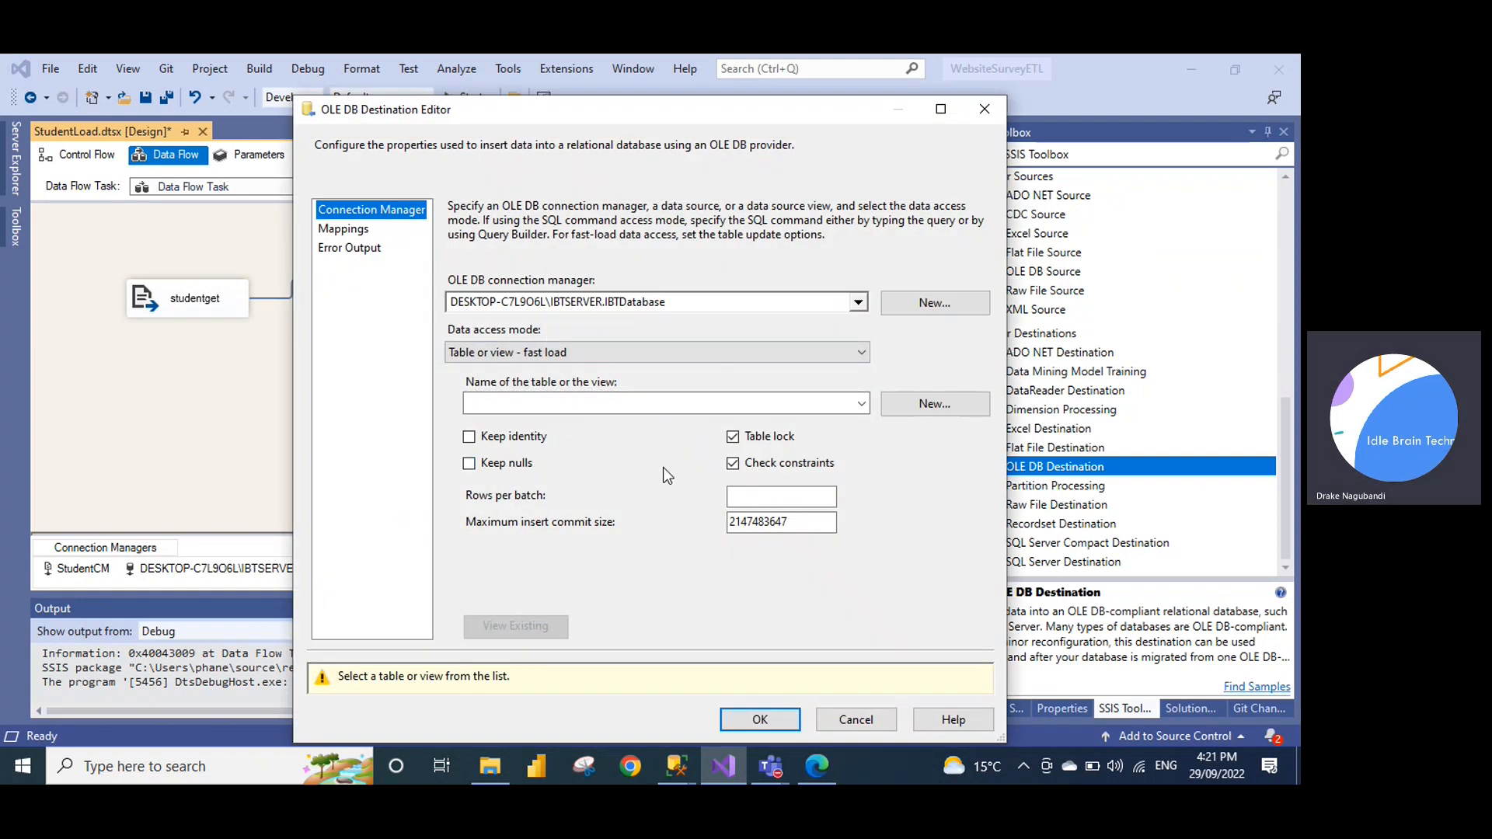
Target [dbo].[studentfact], keep the Studentid, StudentName and Locationid mappings, and save with Ctrl+S
left_click(604, 404)
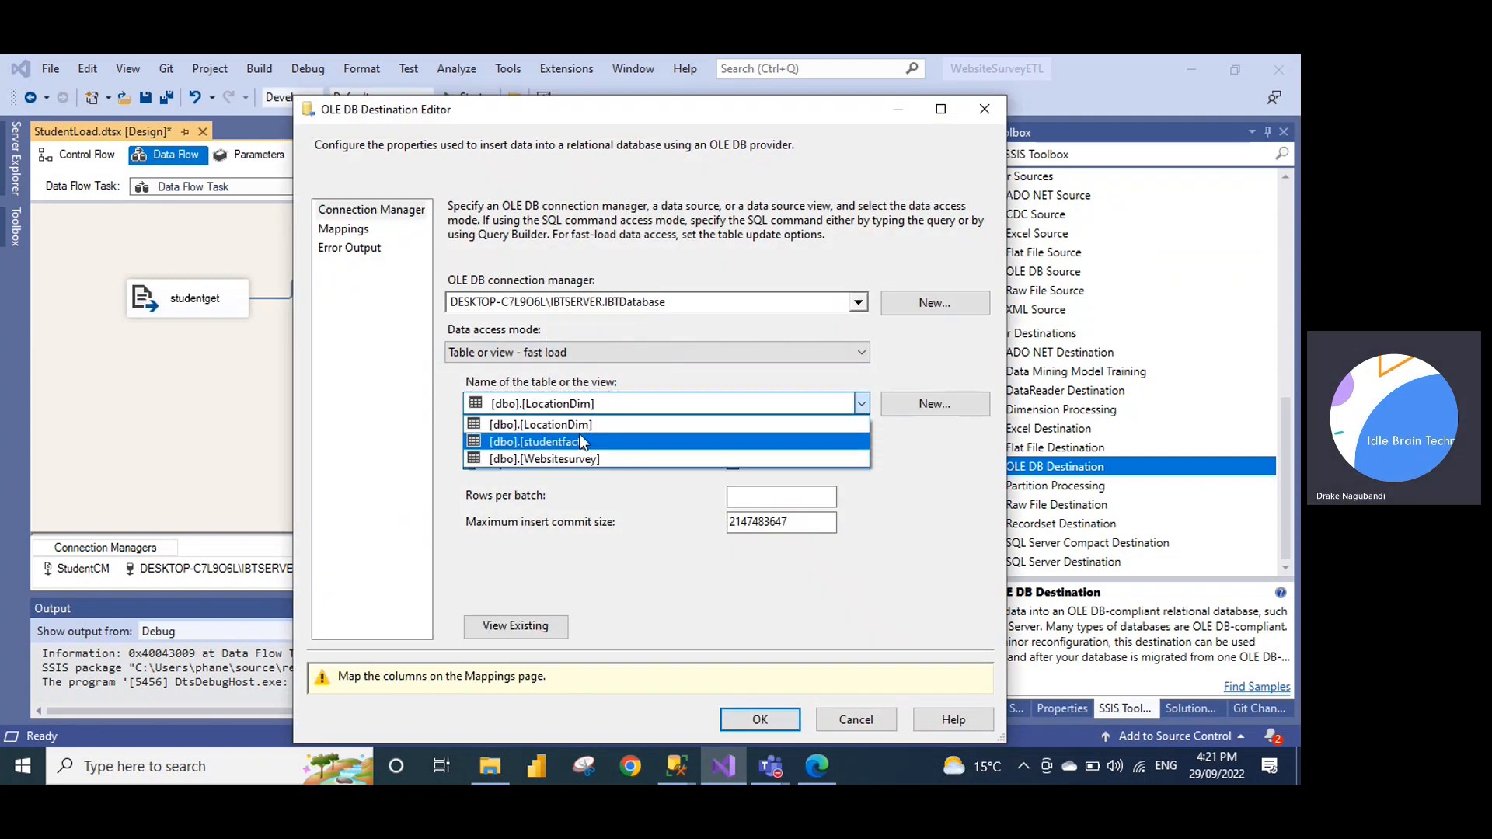
left_click(579, 442)
left_click(348, 230)
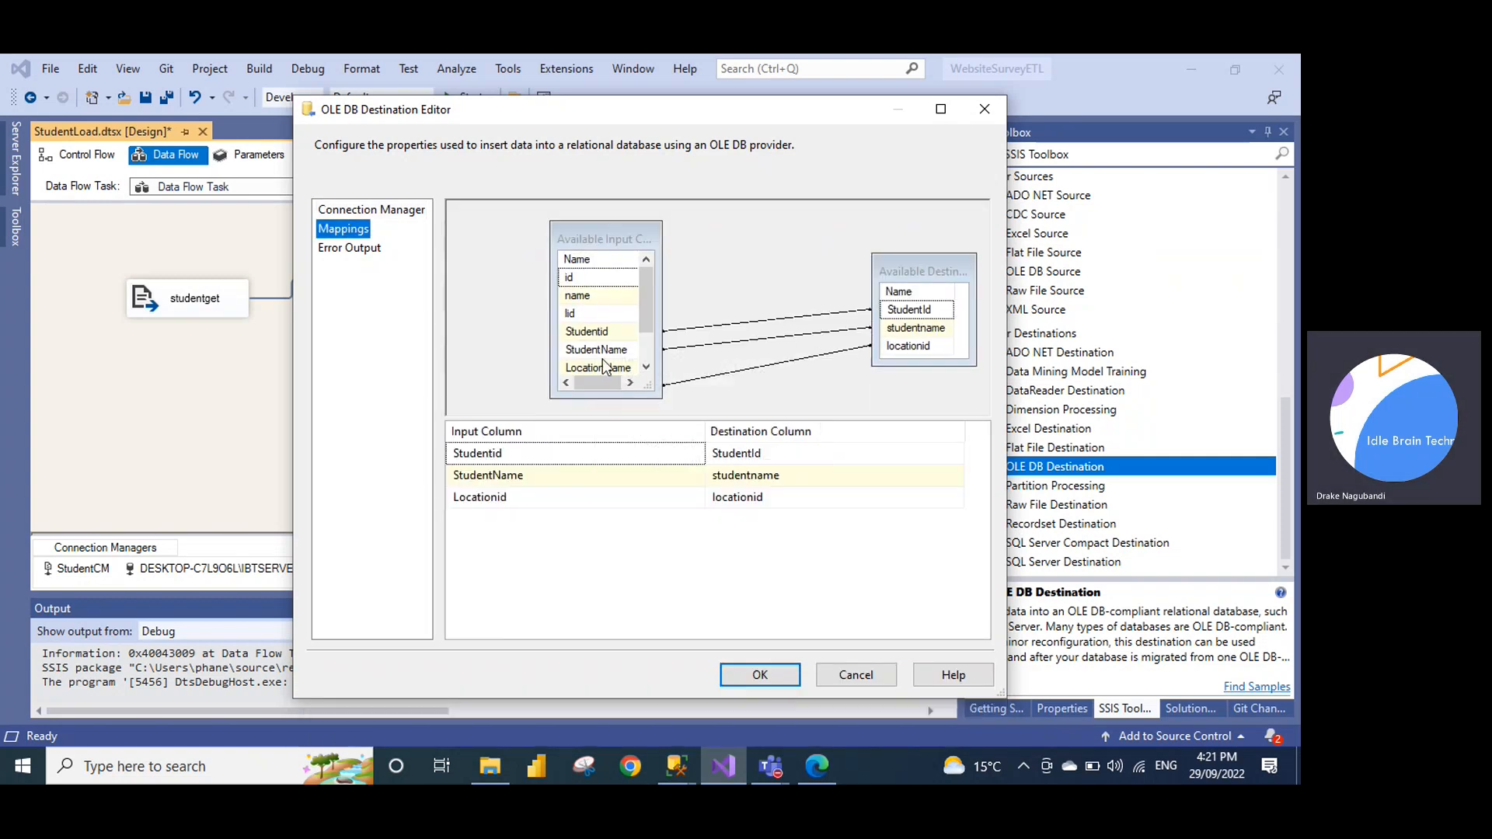
scroll(645, 305, "down", 1)
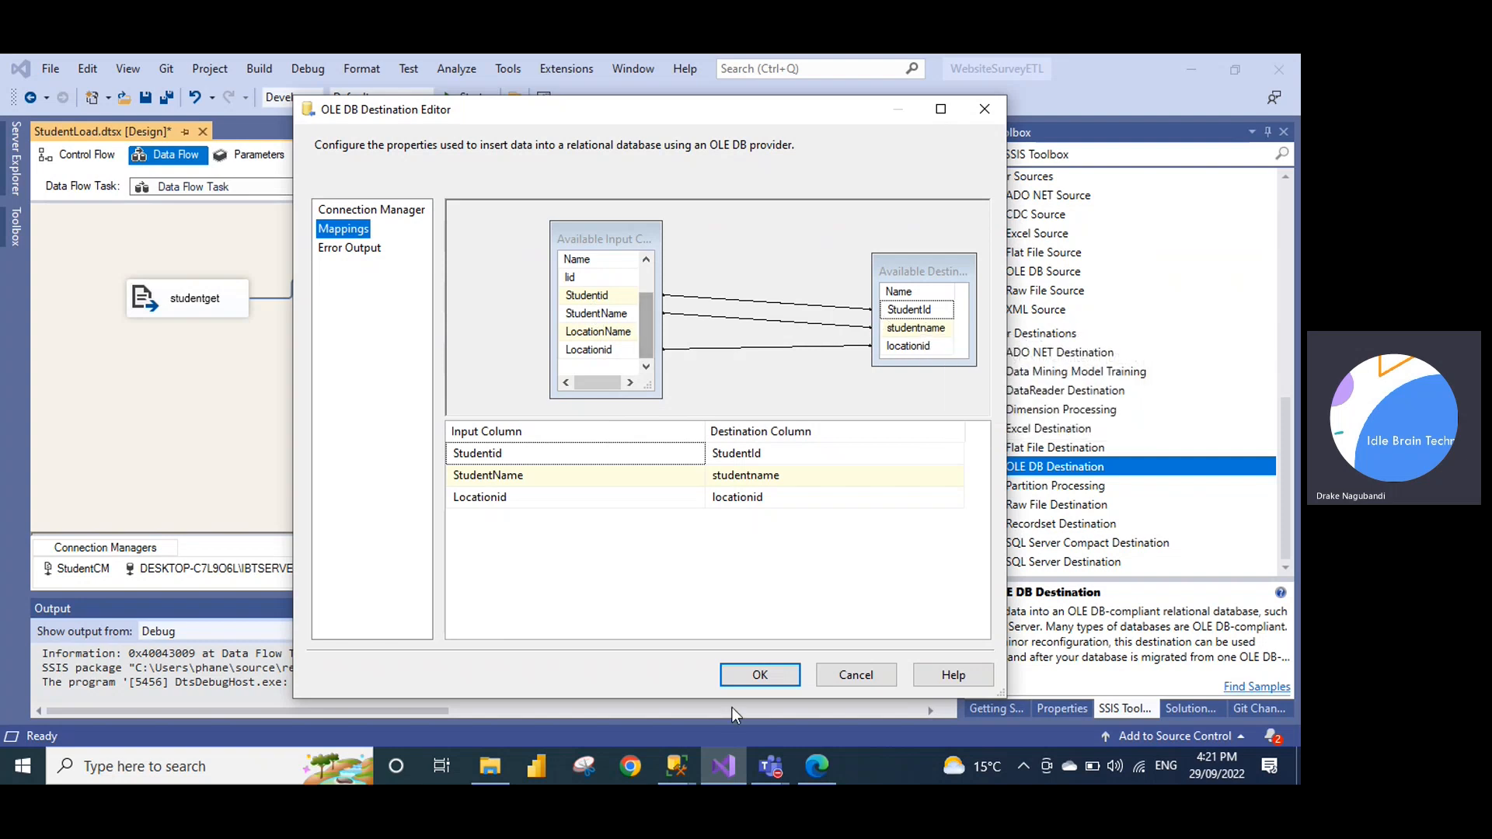
left_click(759, 676)
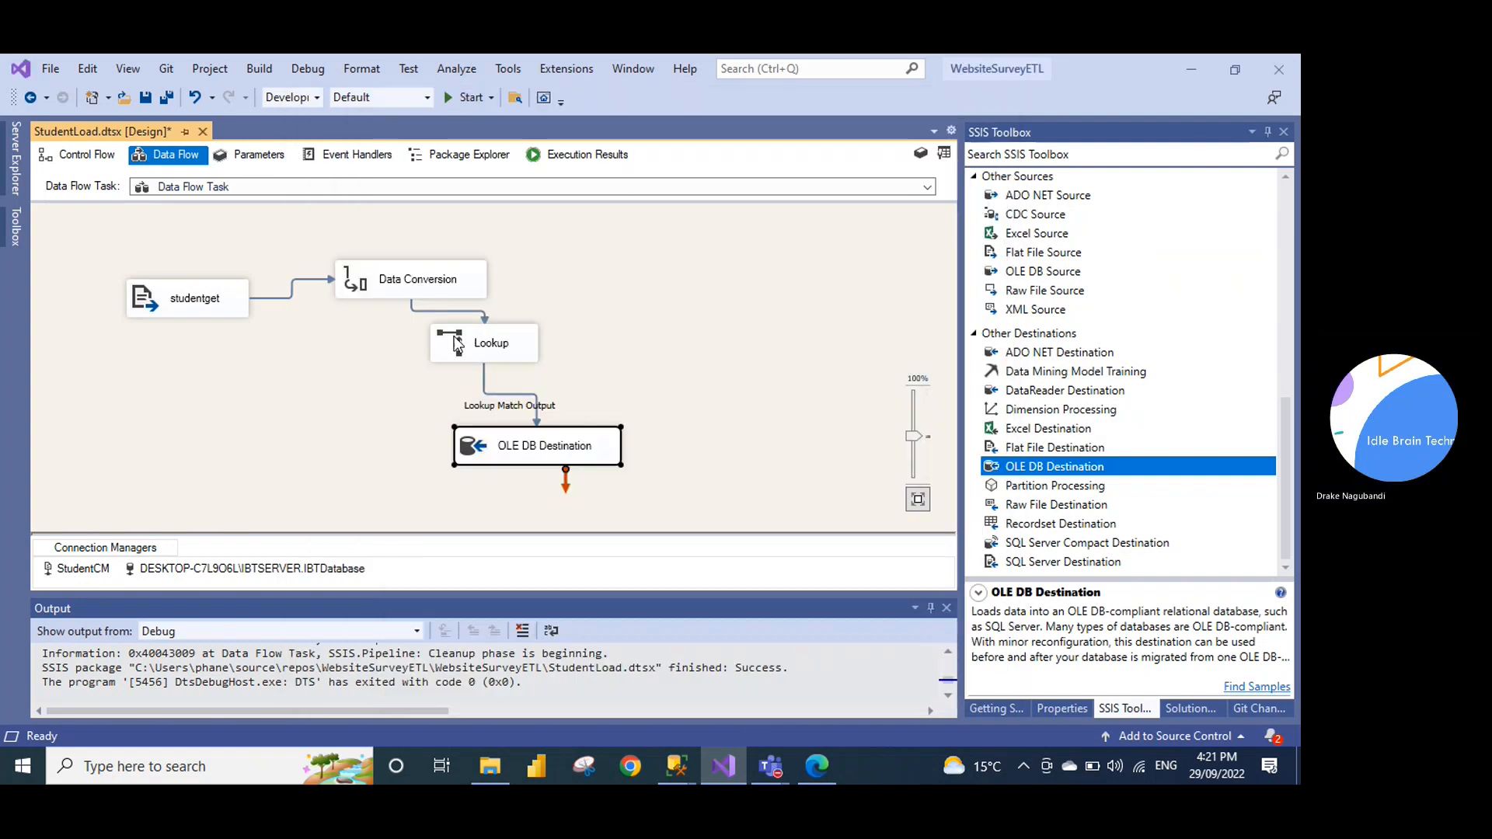
key("ctrl+s")
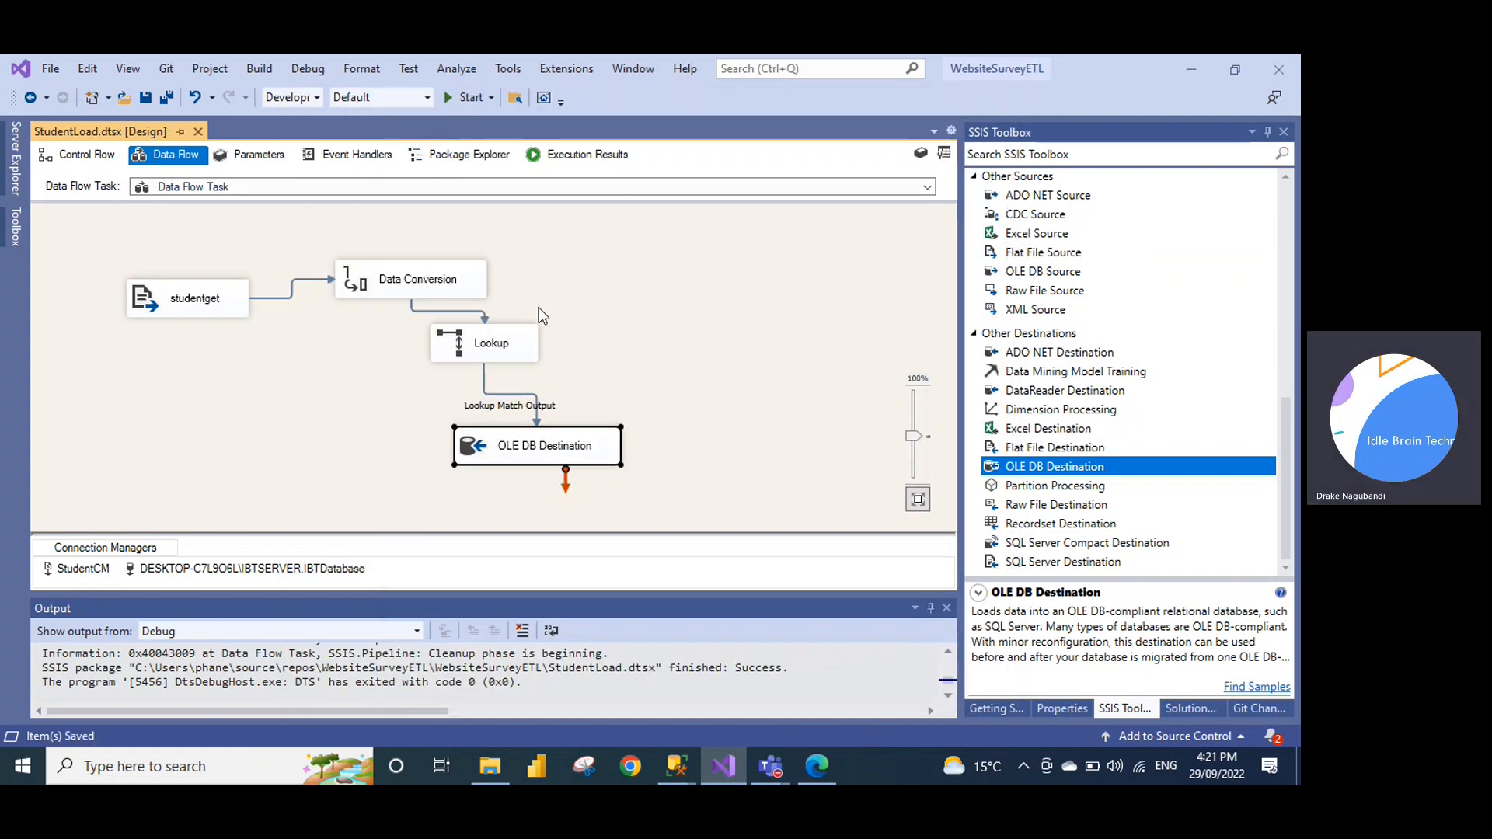
Rerun the studentfact query in the SQLQuery3 tab, showing no rows yet
left_click(677, 766)
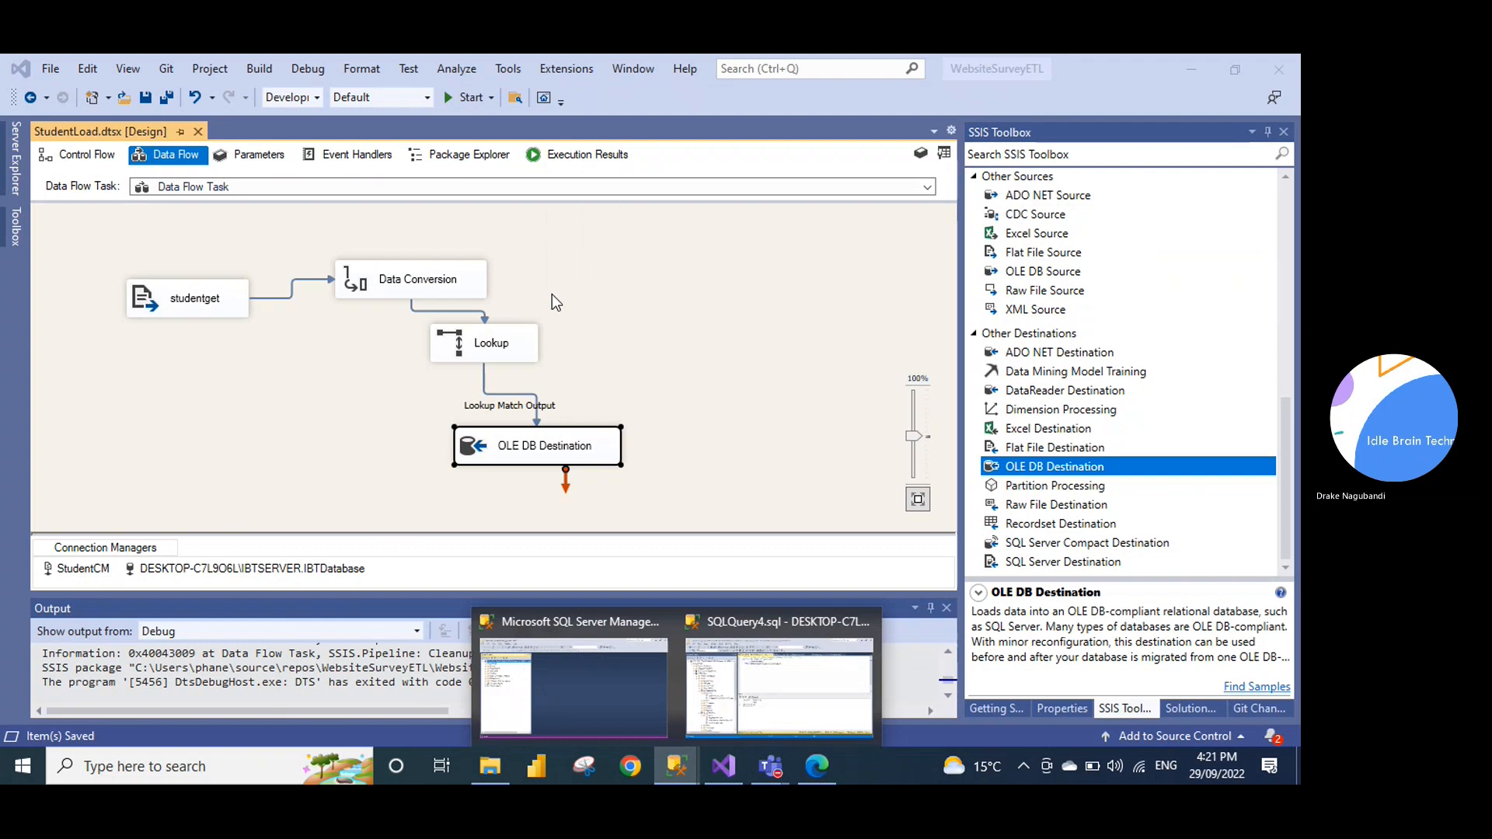
left_click(822, 618)
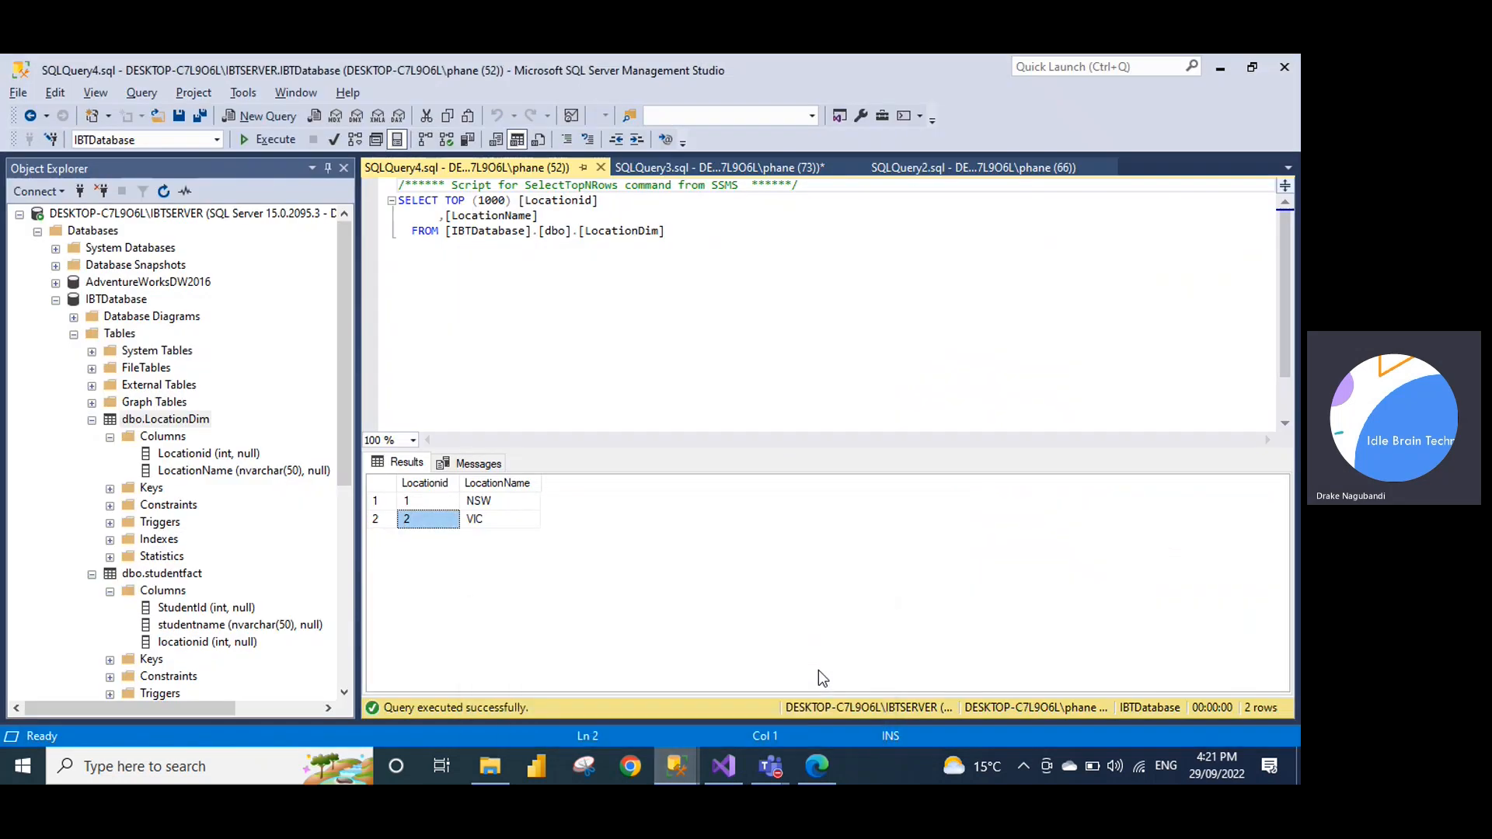
left_click(702, 167)
left_click(689, 258)
left_click_drag(689, 258, 373, 187)
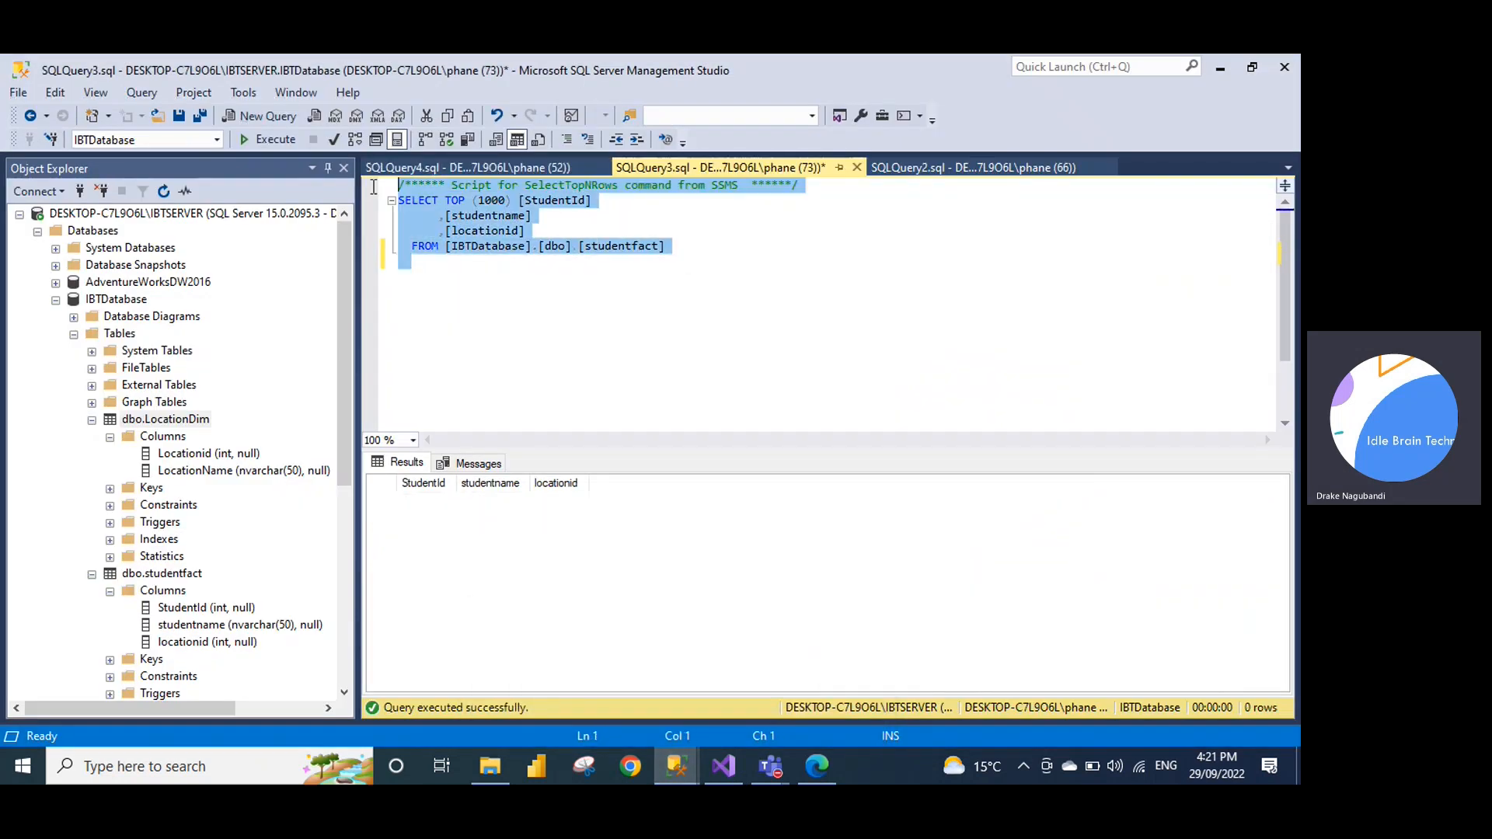
left_click(264, 145)
key("alt+Tab")
Run the StudentLoad package and rerun the studentfact query to see the loaded rows
left_click(468, 98)
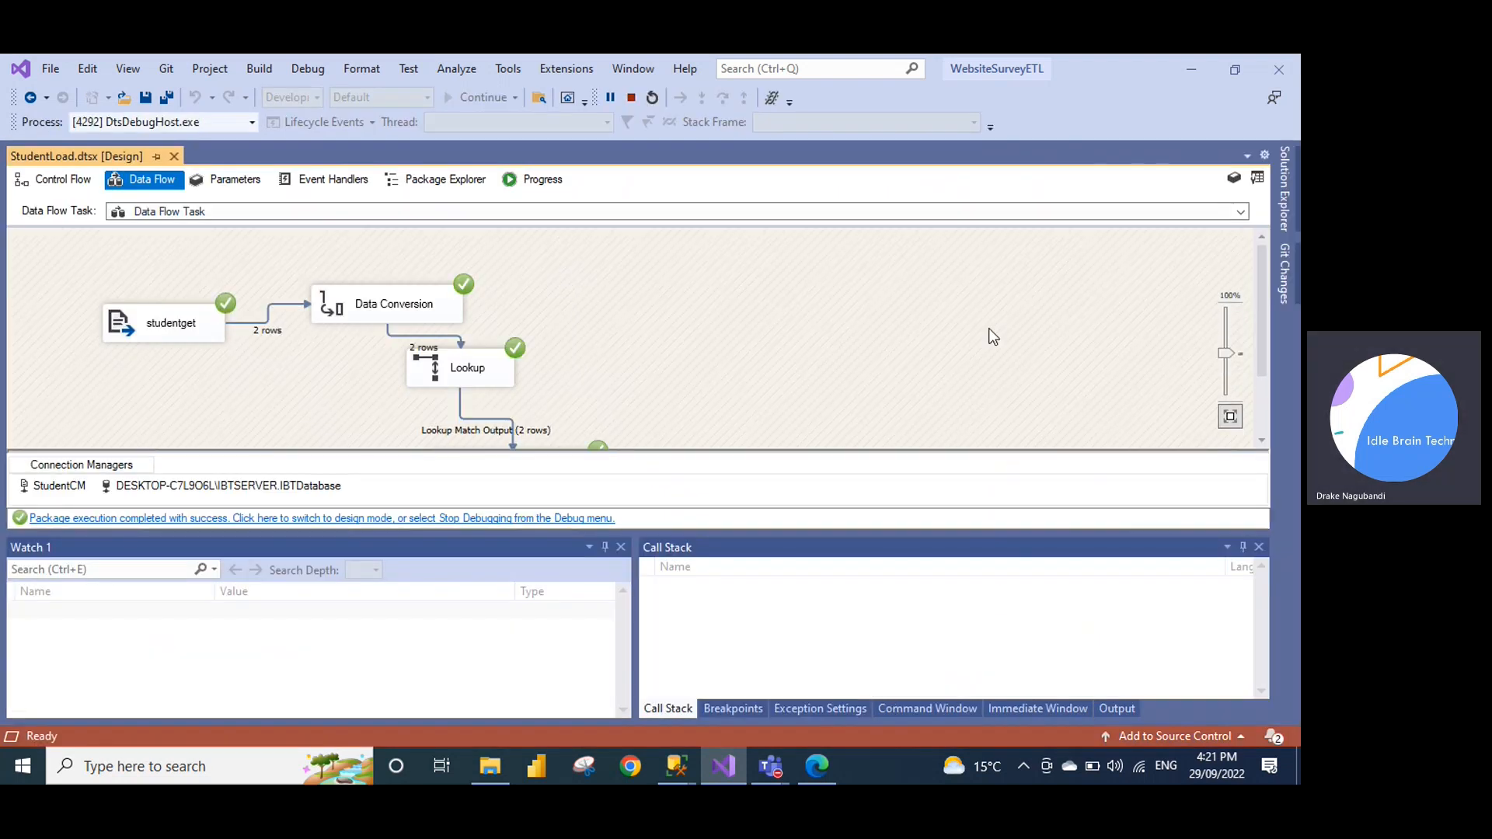
left_click_drag(1258, 296, 1270, 348)
key("alt+Tab")
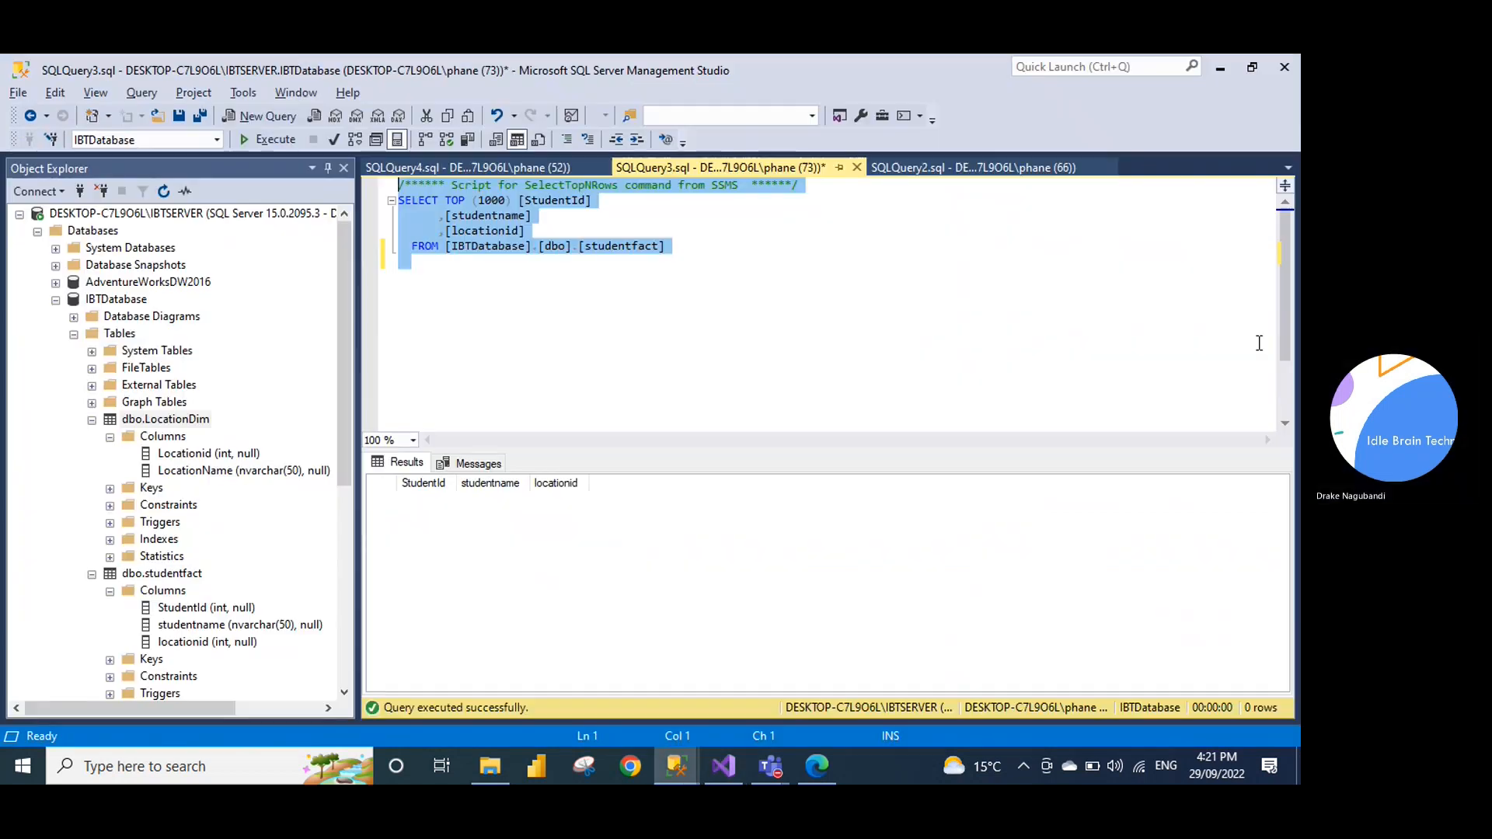
left_click(551, 290)
left_click(272, 143)
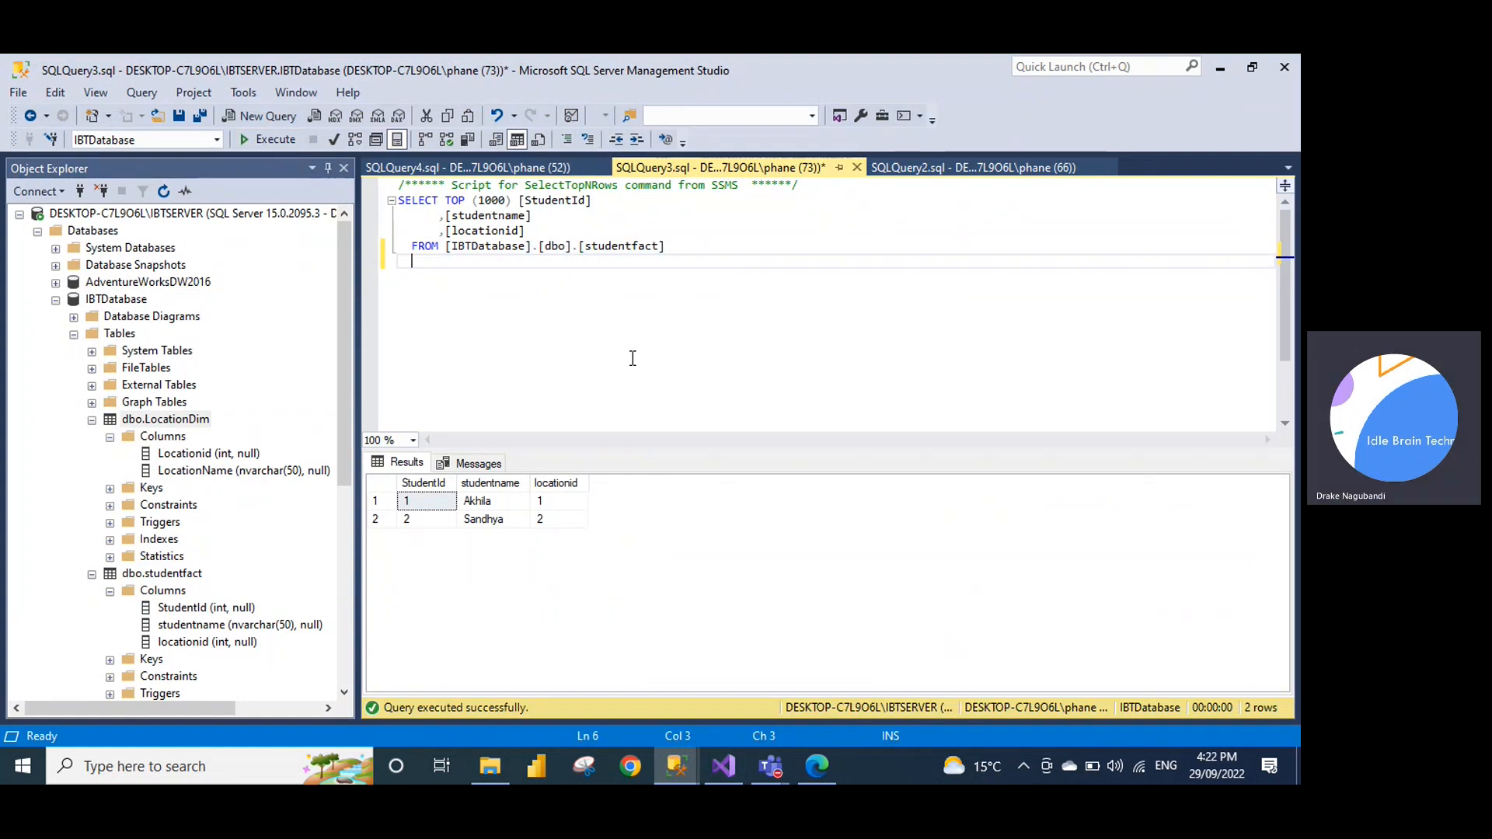
Paste the LocationDim query below studentfact, run both, and type 'select StudentId,studentname from Studentfact'
left_click(544, 168)
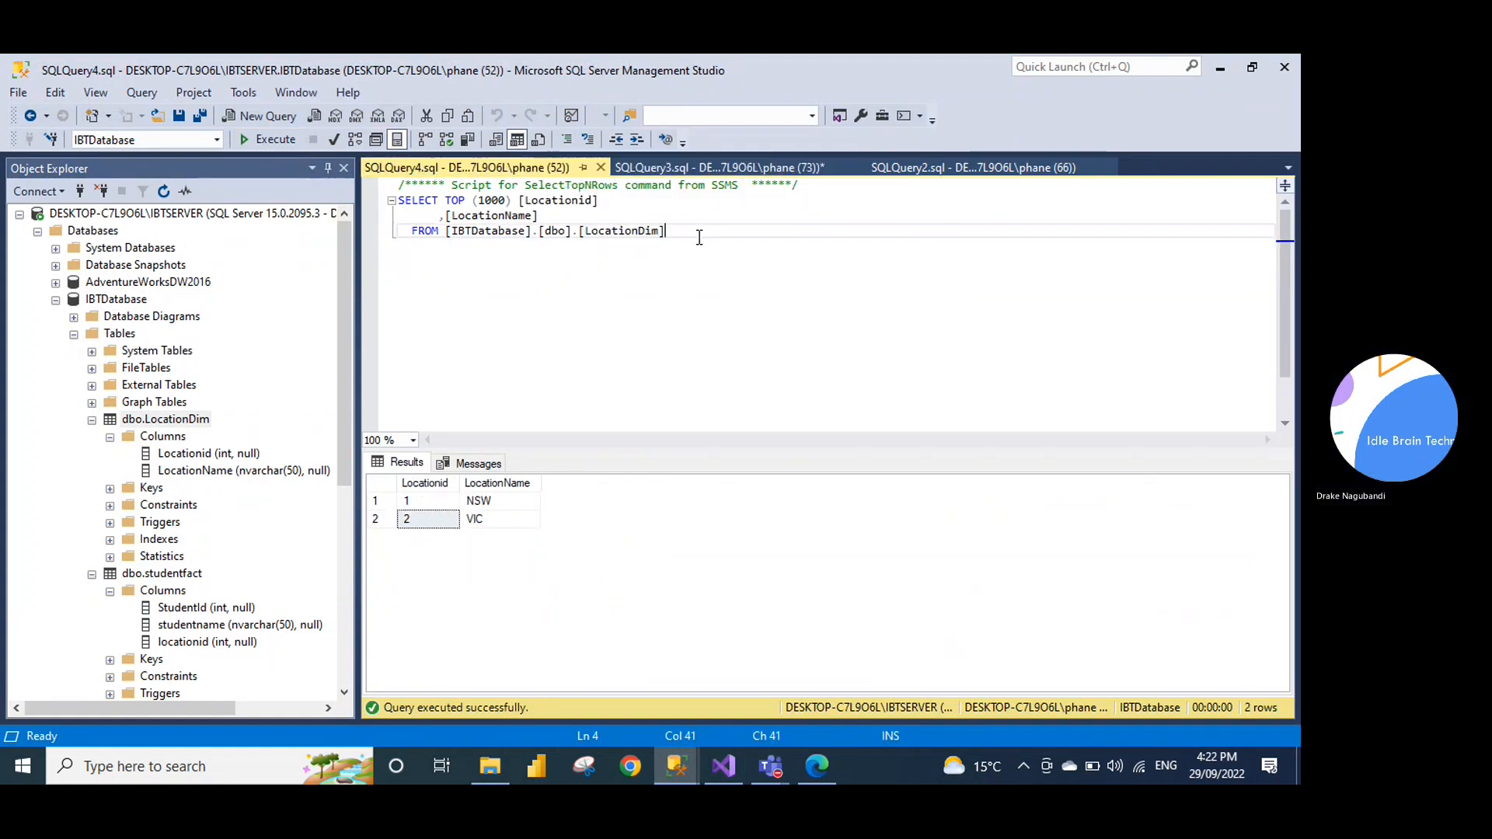
left_click_drag(676, 233, 371, 189)
key("ctrl+c")
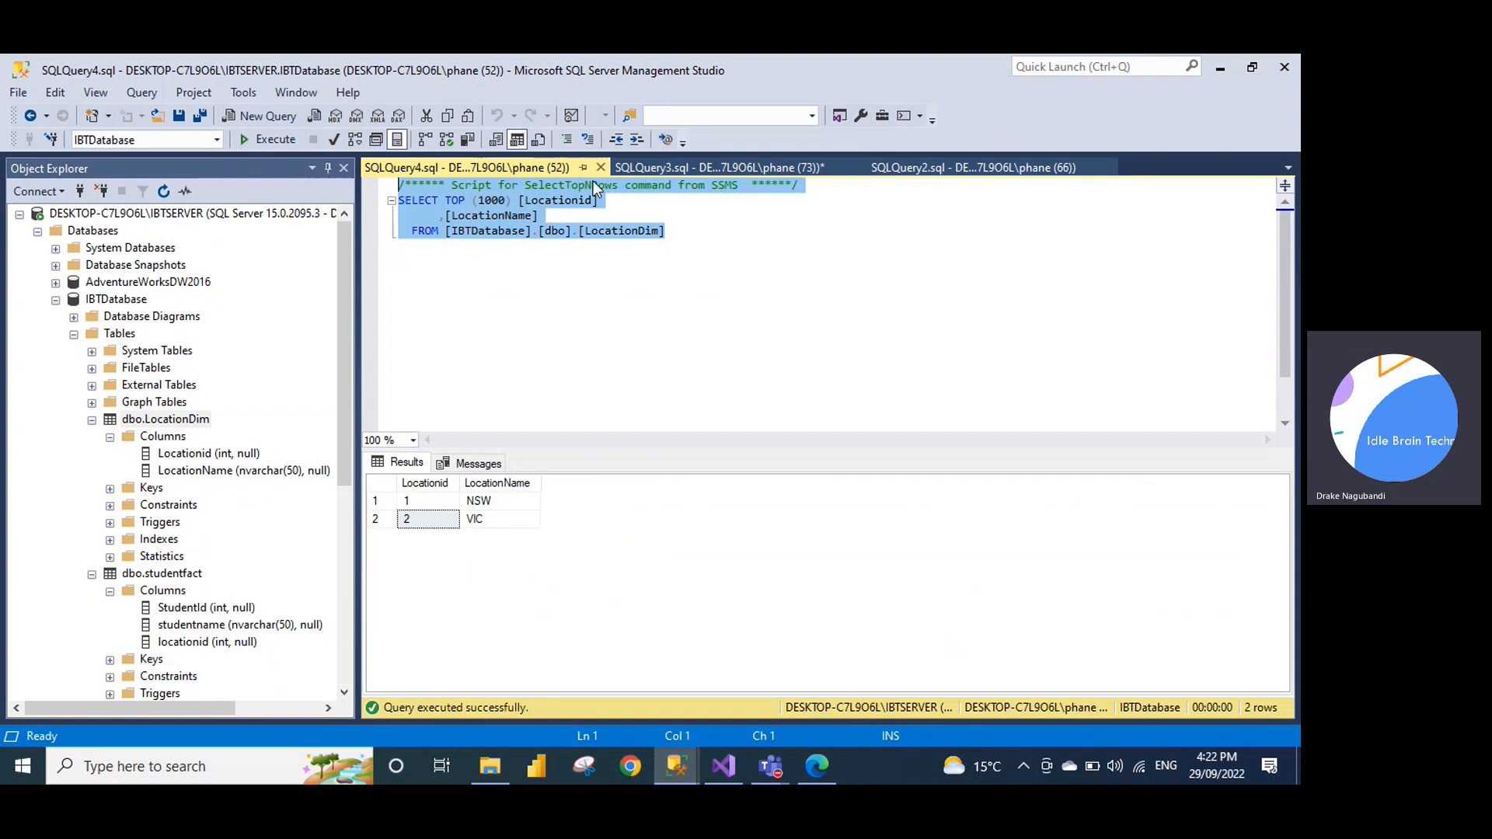
left_click(676, 167)
left_click(681, 251)
key("Return")
key("Return")
key("ctrl+v")
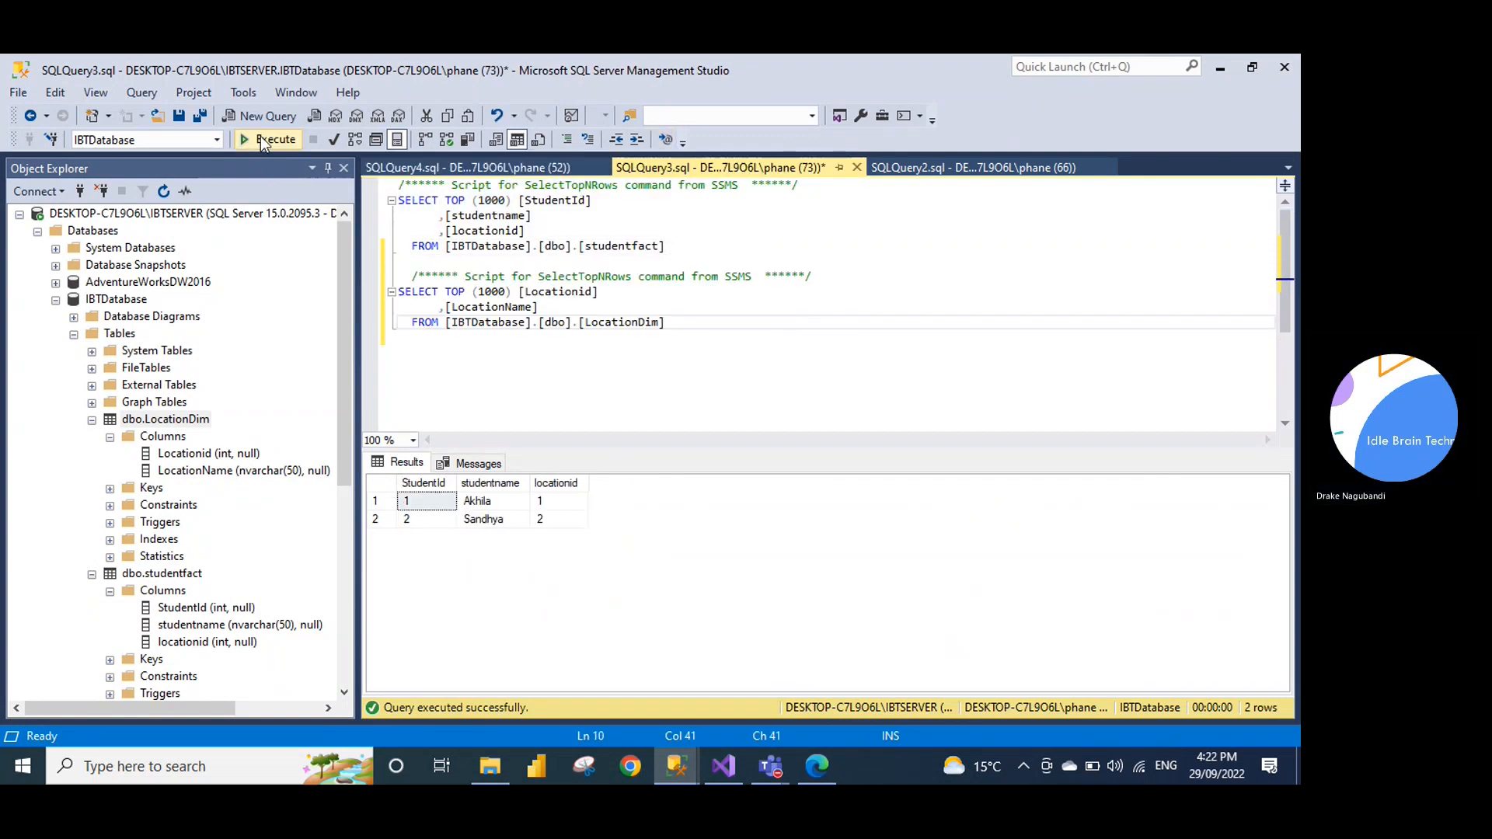
left_click(263, 139)
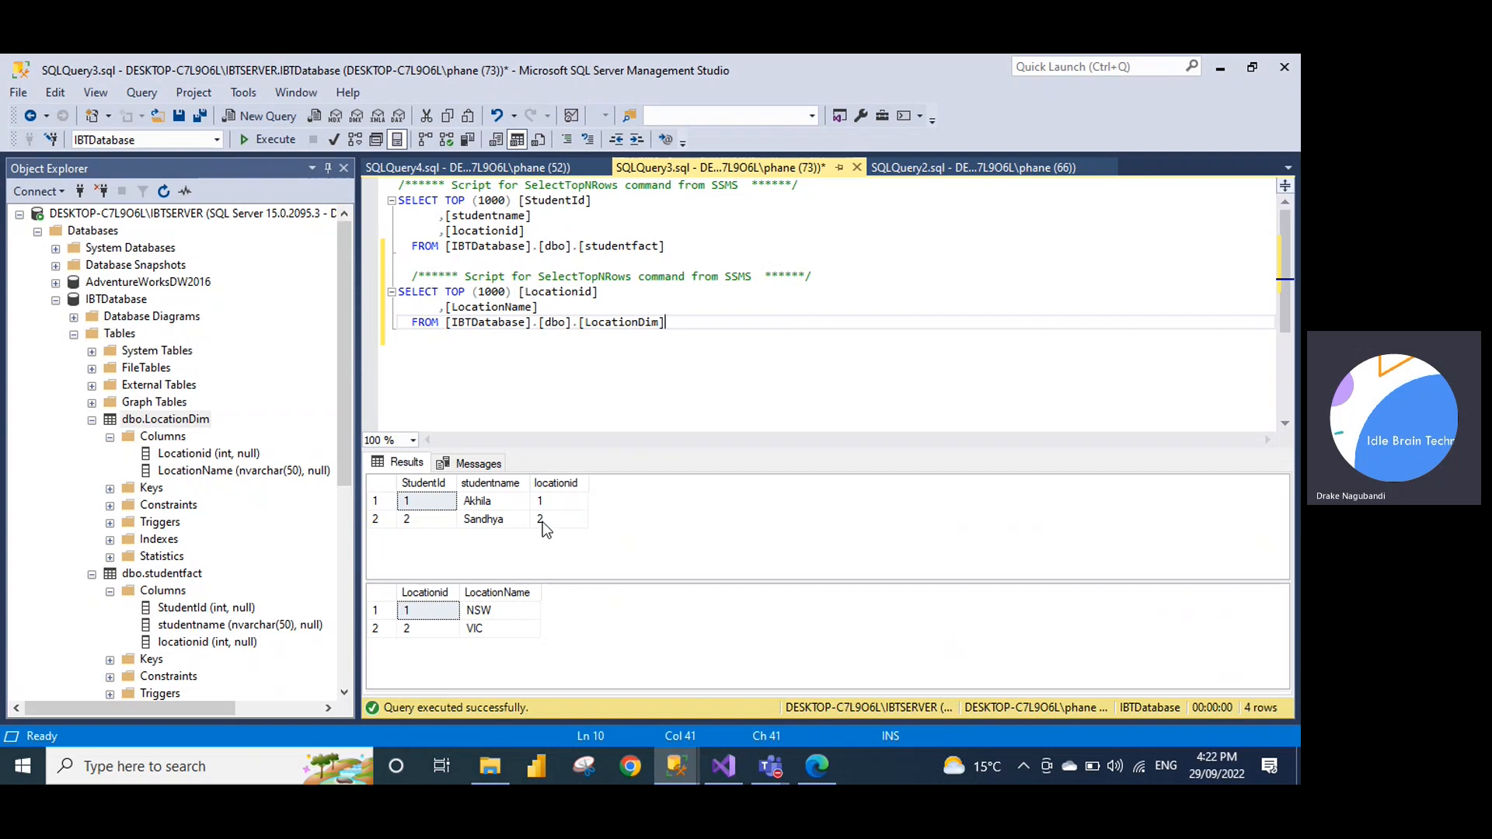
key("Return")
key("Return")
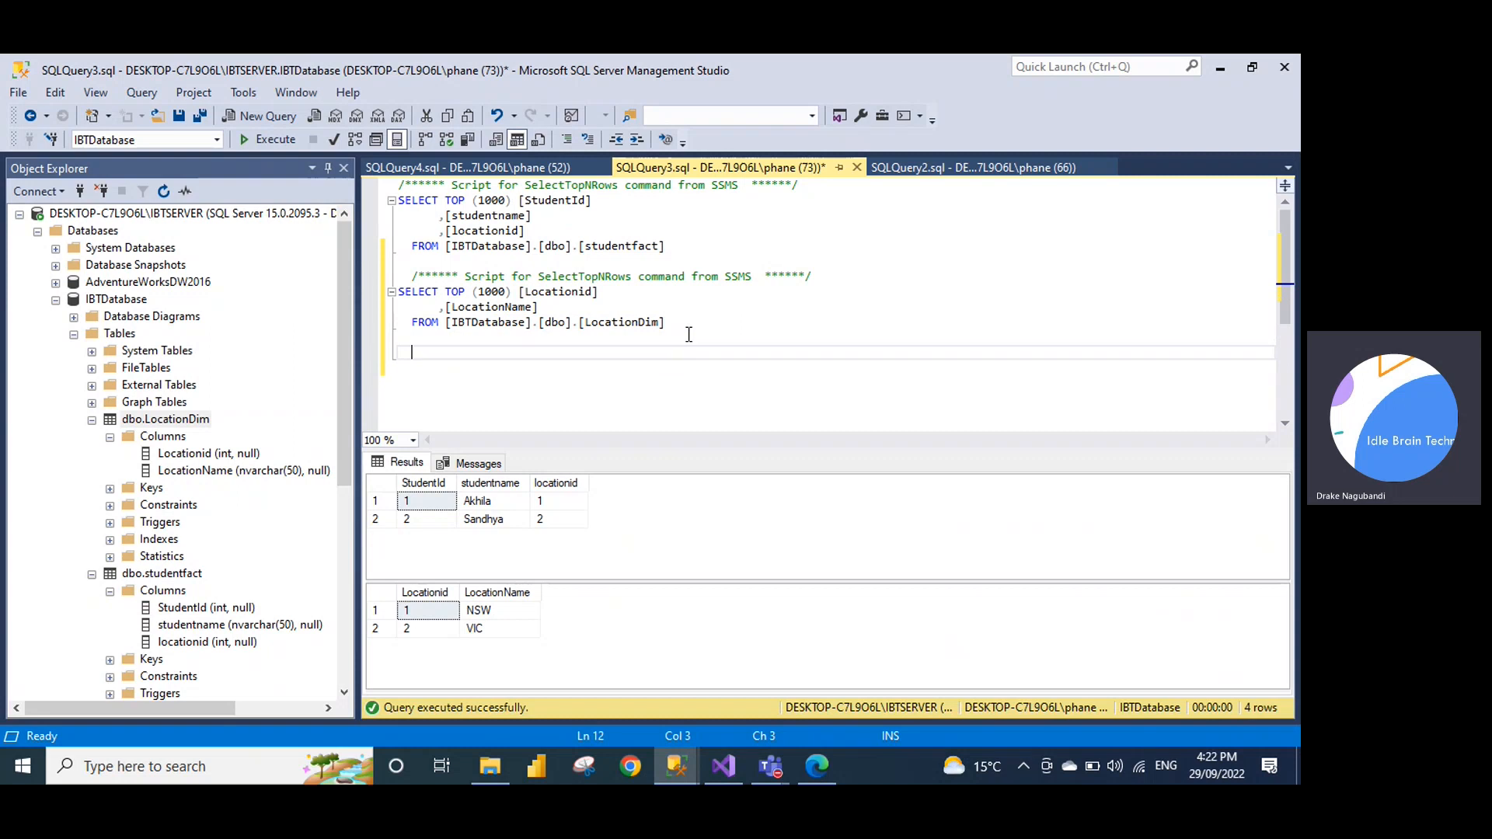
type("select S")
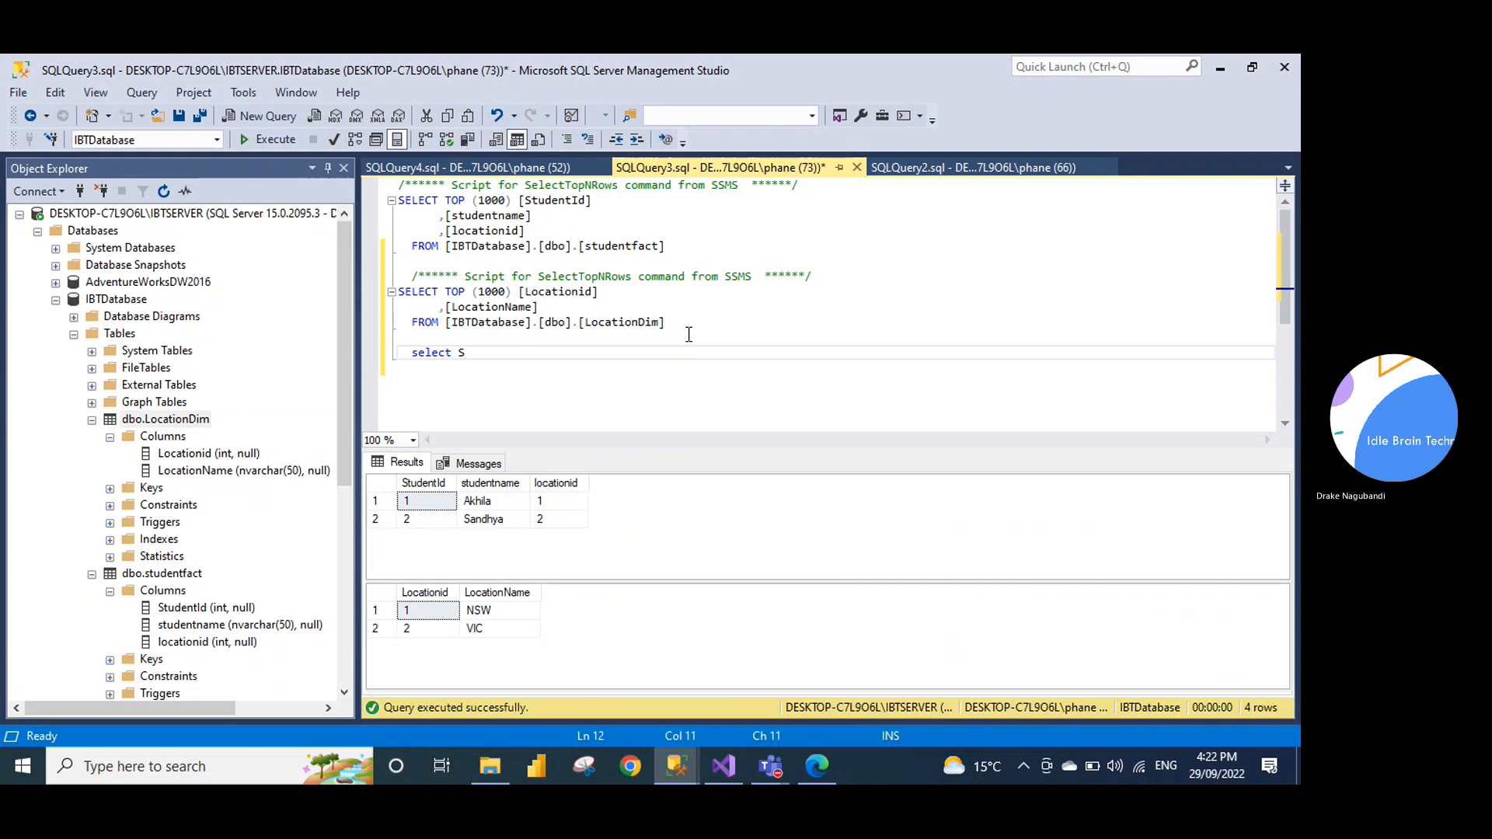
type("tudent")
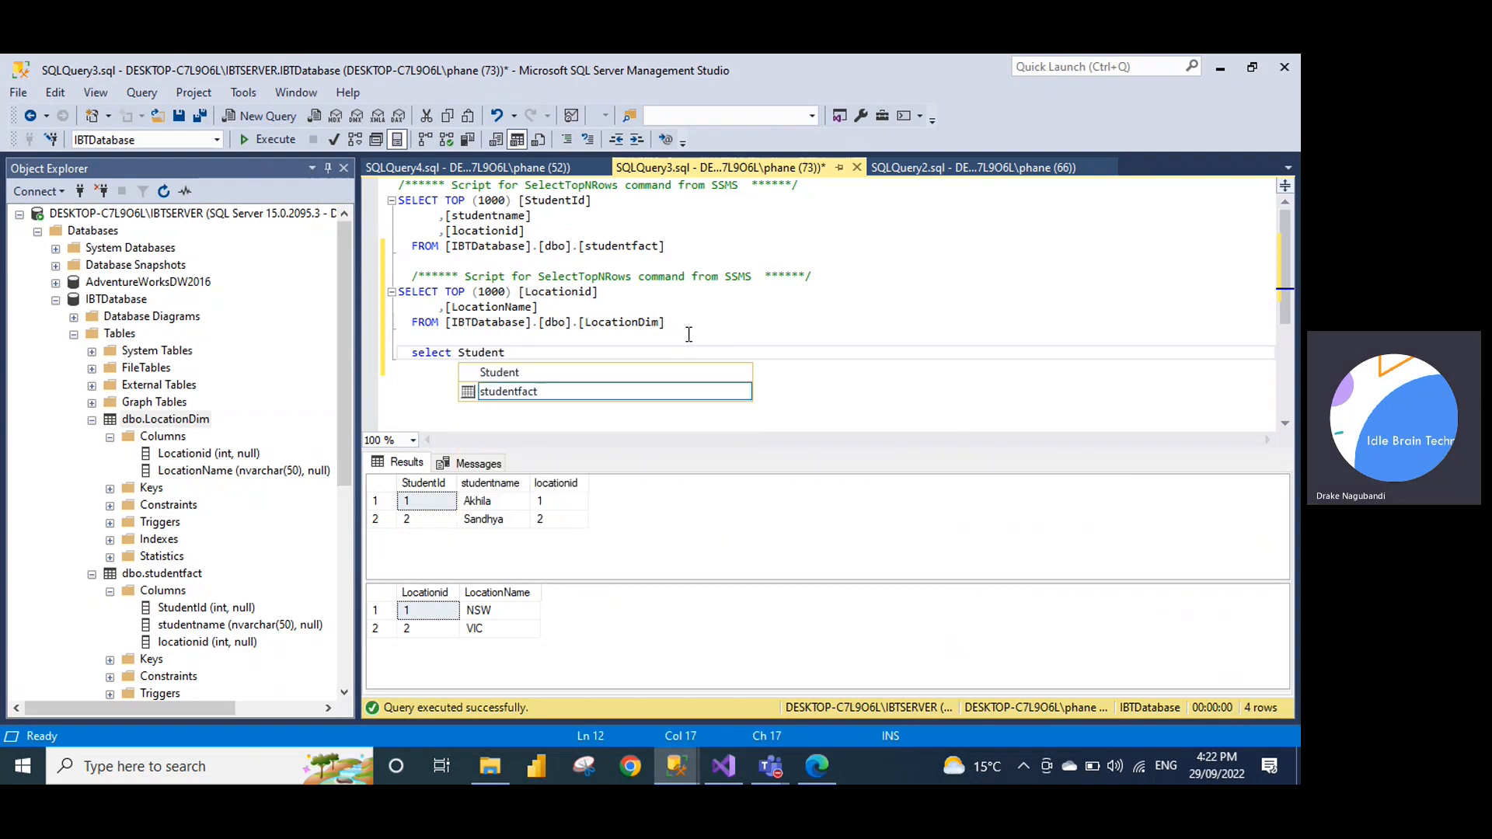
type("Id,s")
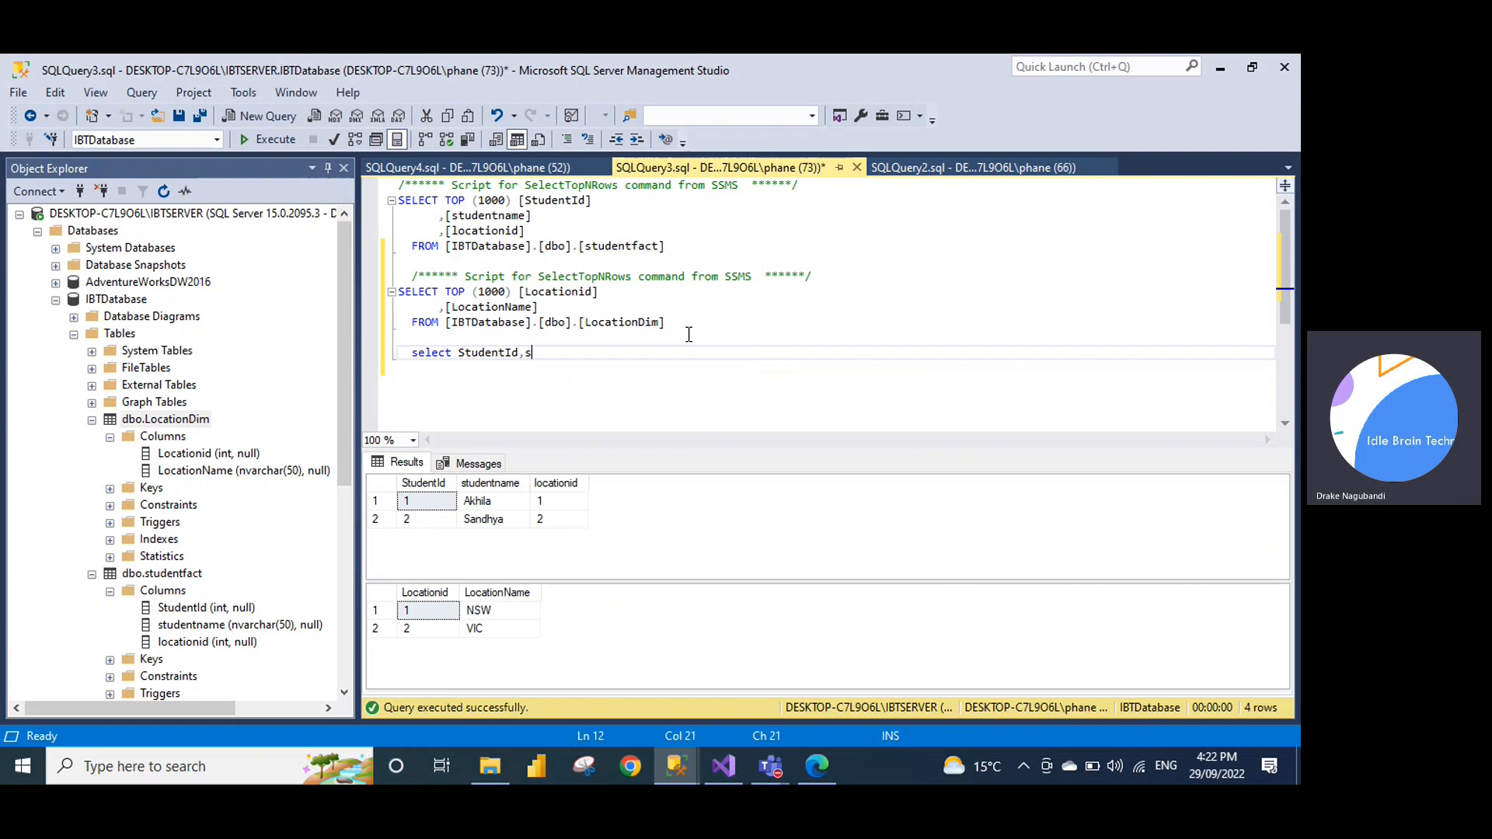
type("tudentname")
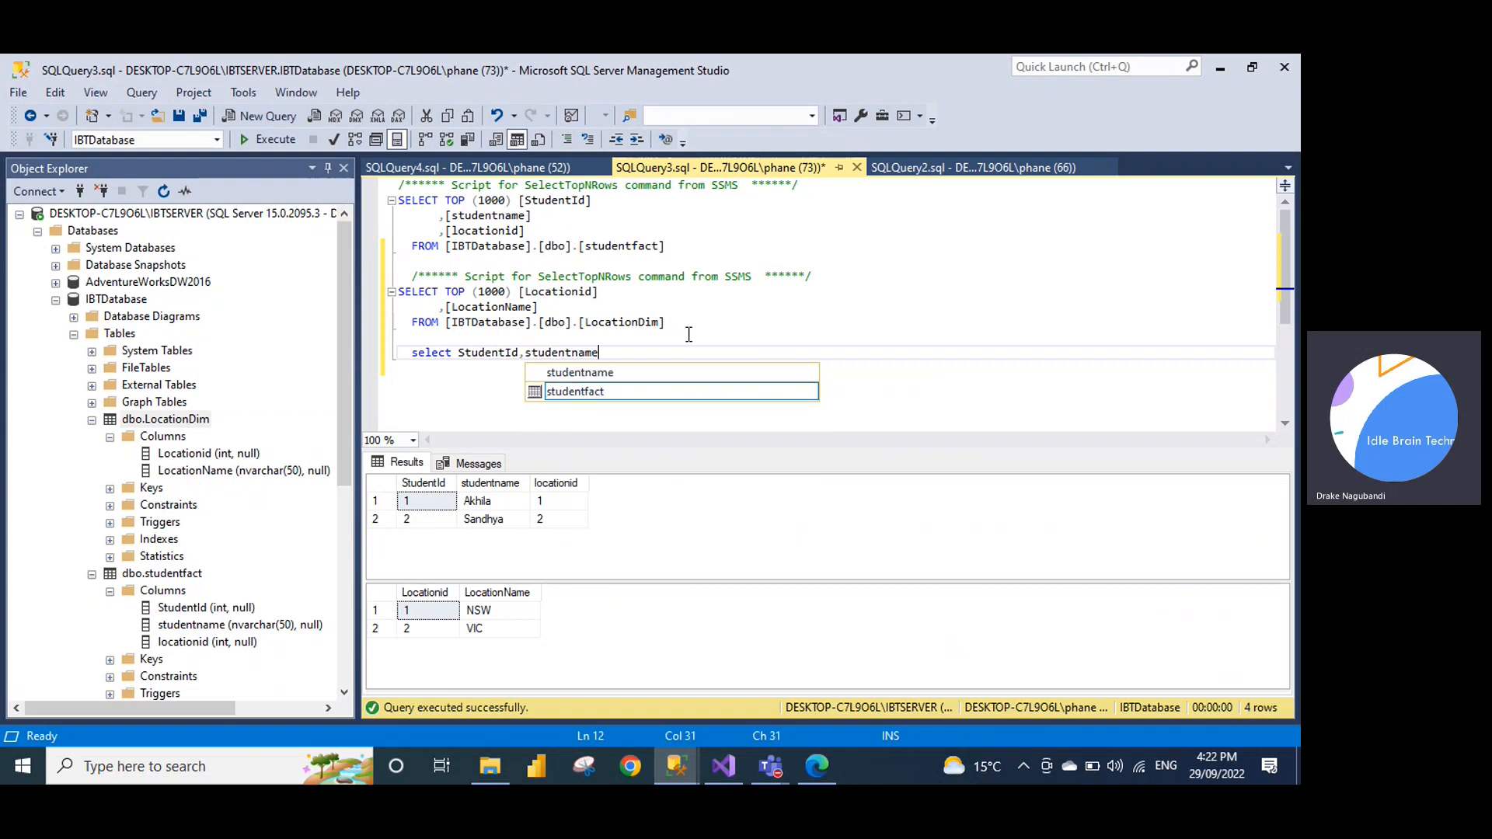
type(" from")
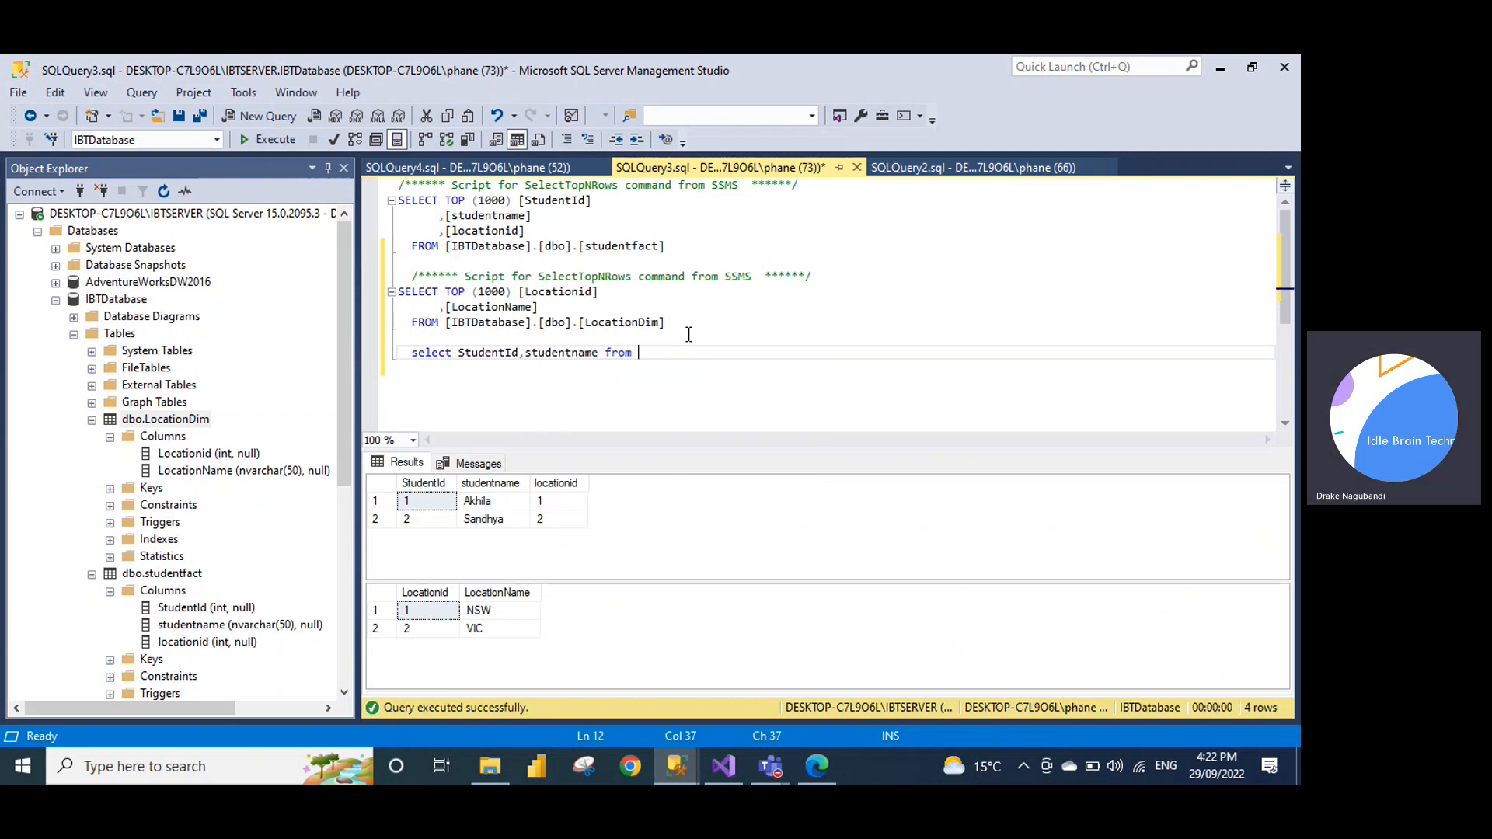
type(" Studentfact")
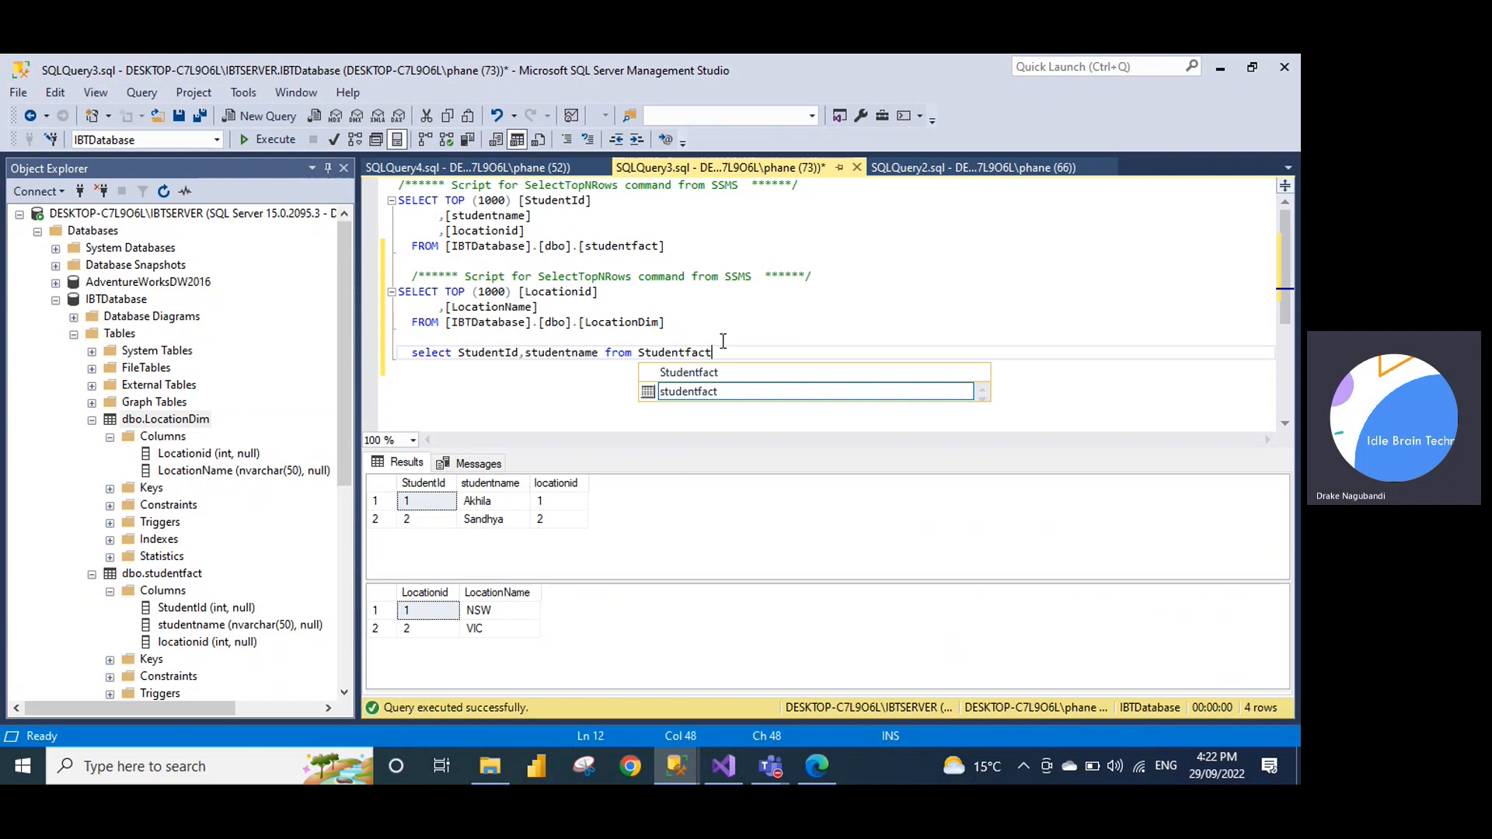
Run only the line-12 query selecting StudentId and studentname from Studentfact
left_click(723, 340)
left_click(721, 349)
left_click_drag(721, 350, 402, 348)
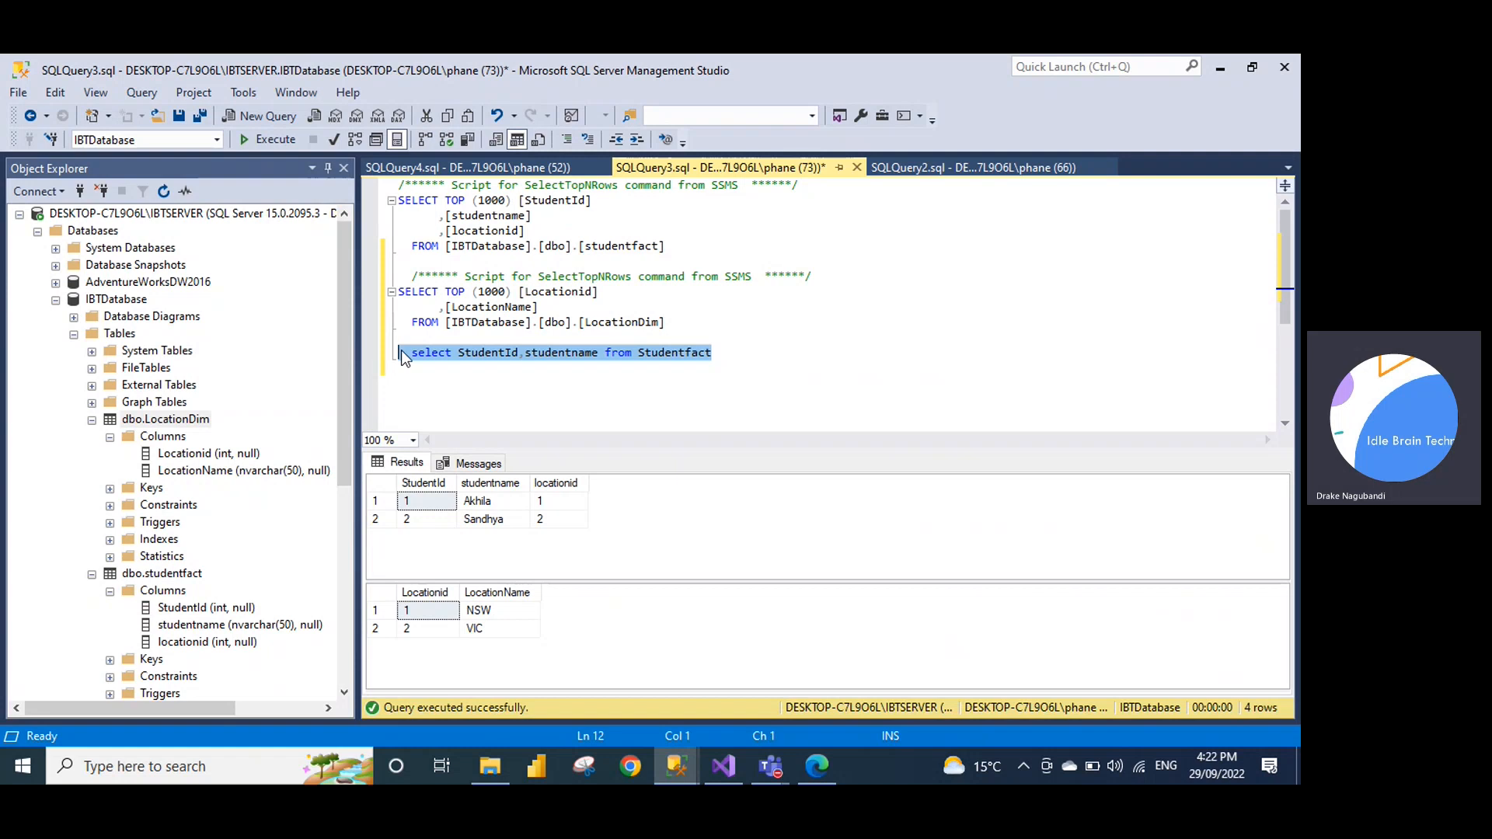
left_click(264, 142)
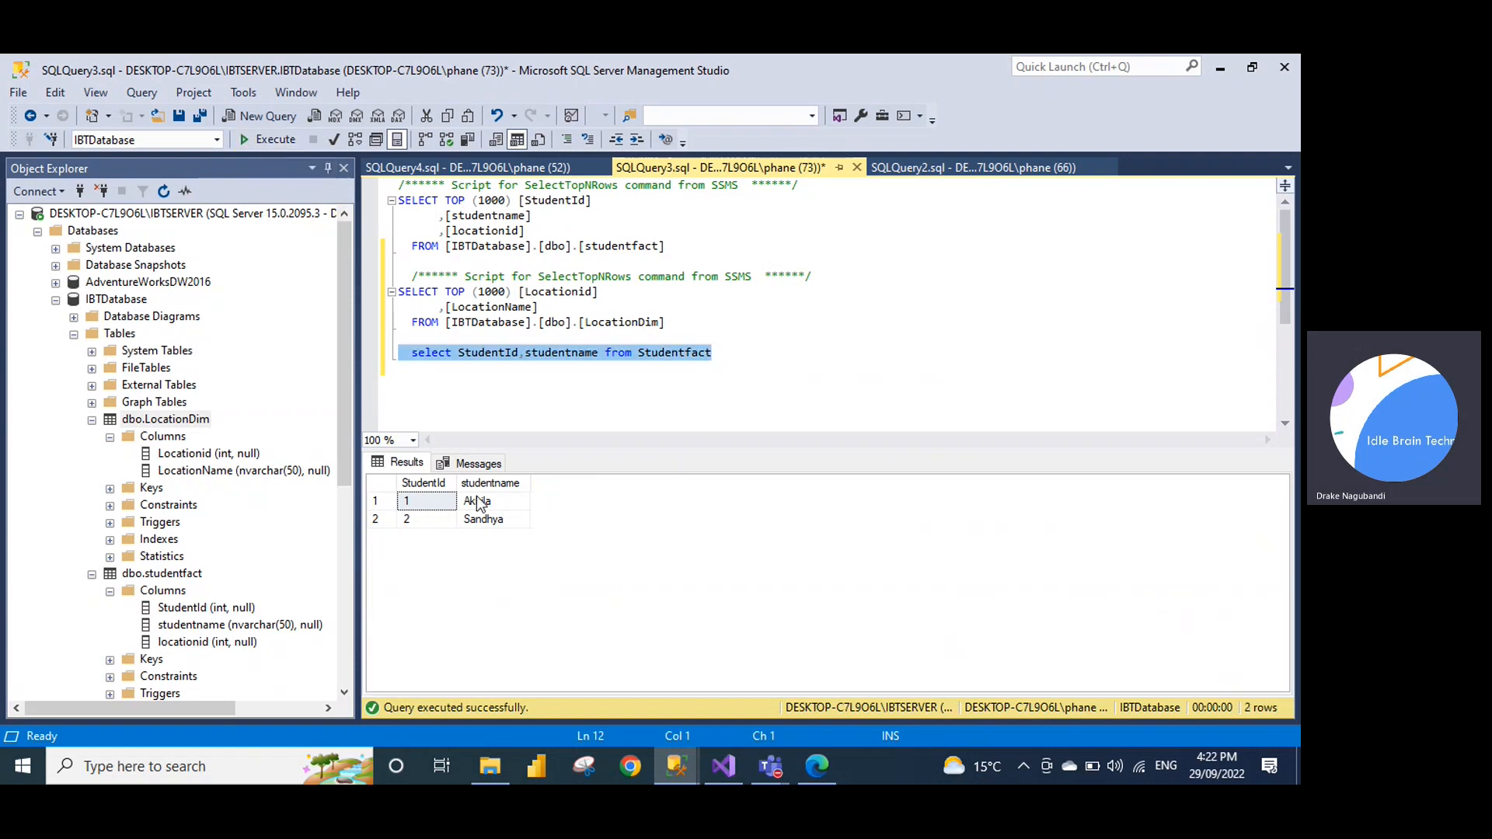
left_click(729, 362)
left_click(731, 349)
Add a left join from Studentfact sf to Locationdim ld on locationid
type("s")
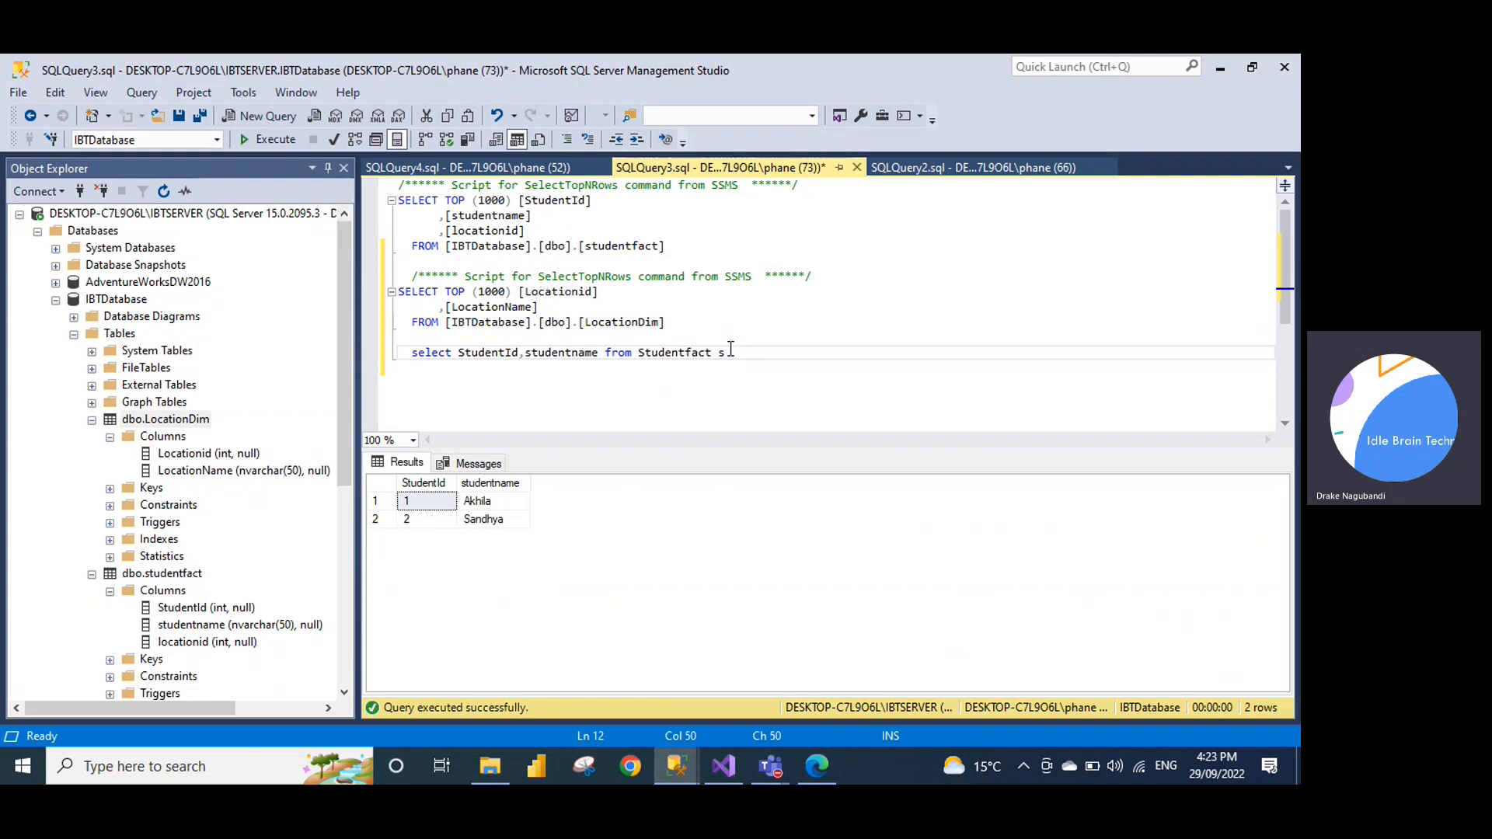
type("tudentname from Studentfact sf Left Join L")
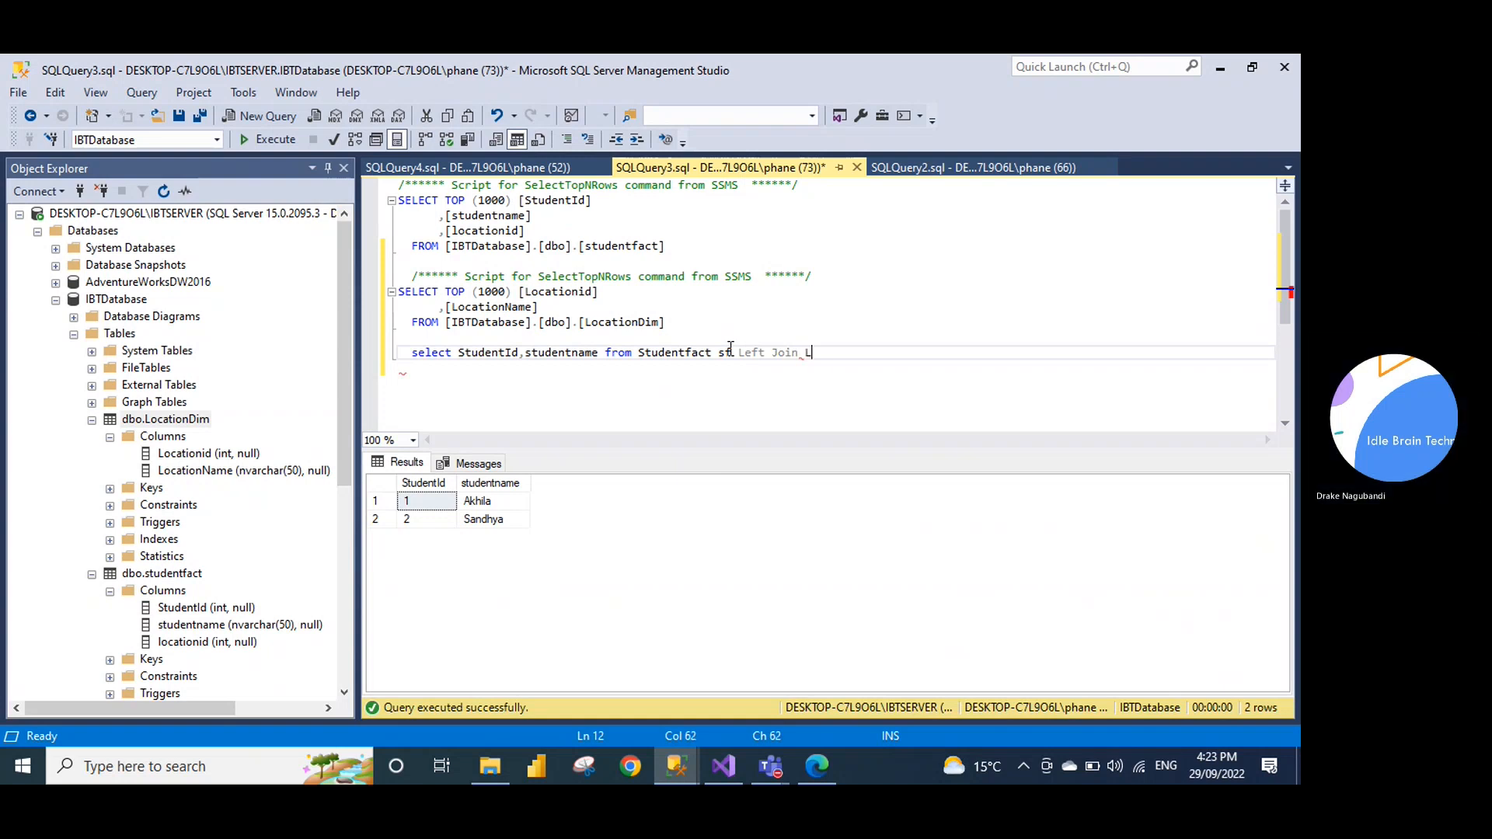
type("ocationdim ")
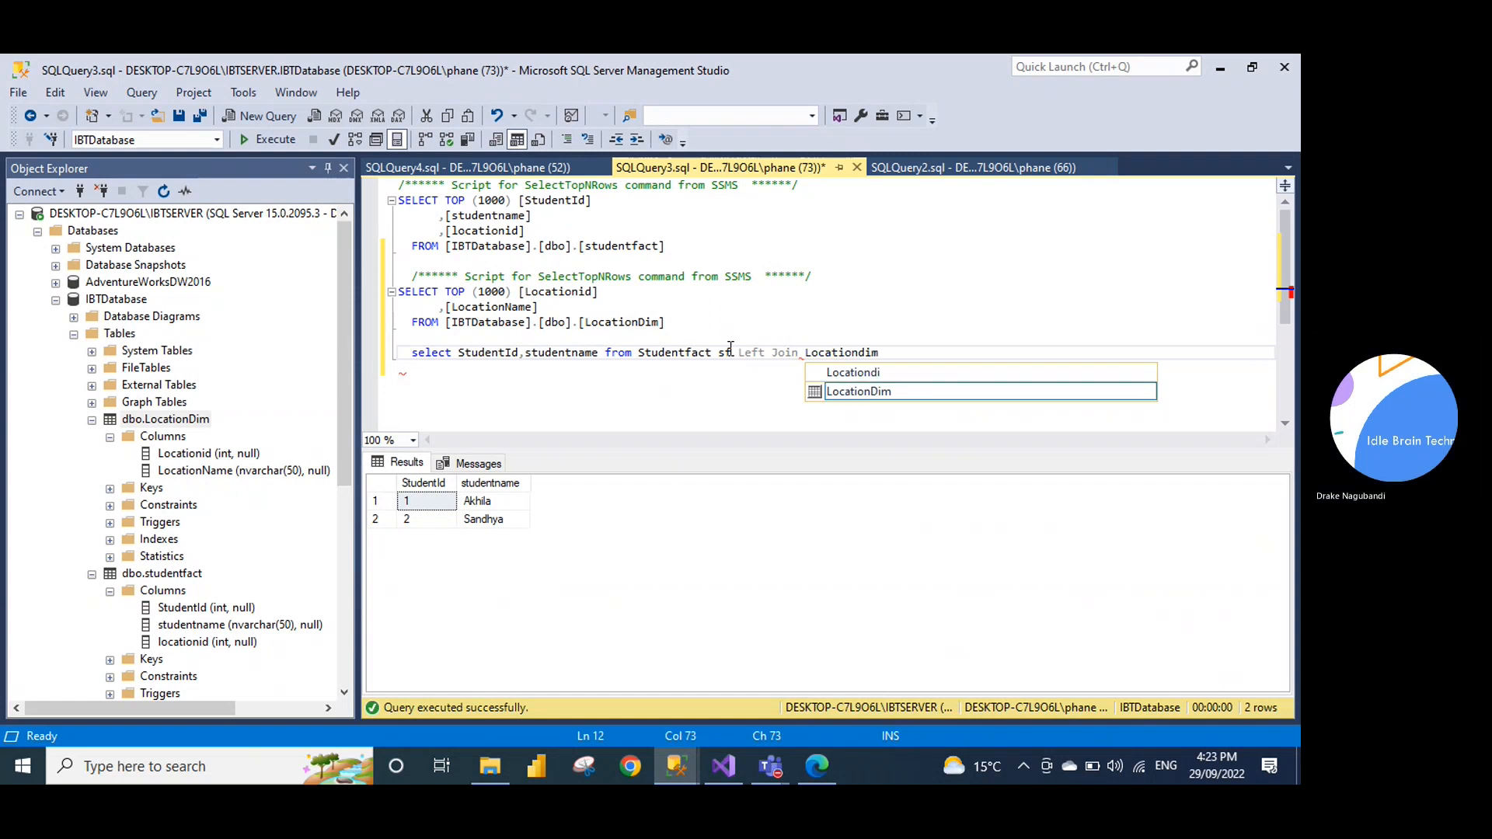
type("ld")
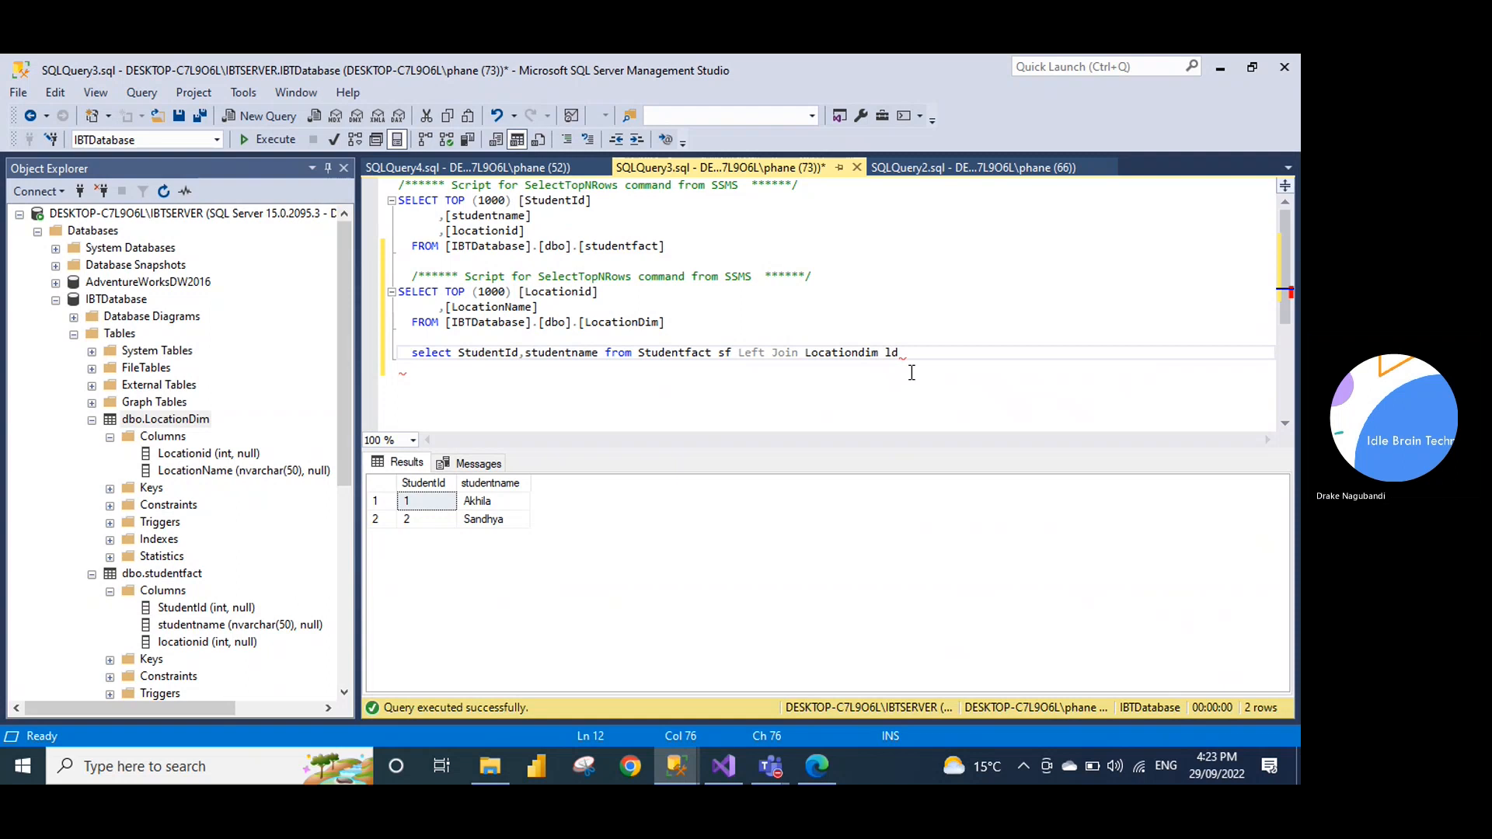
type(" on s")
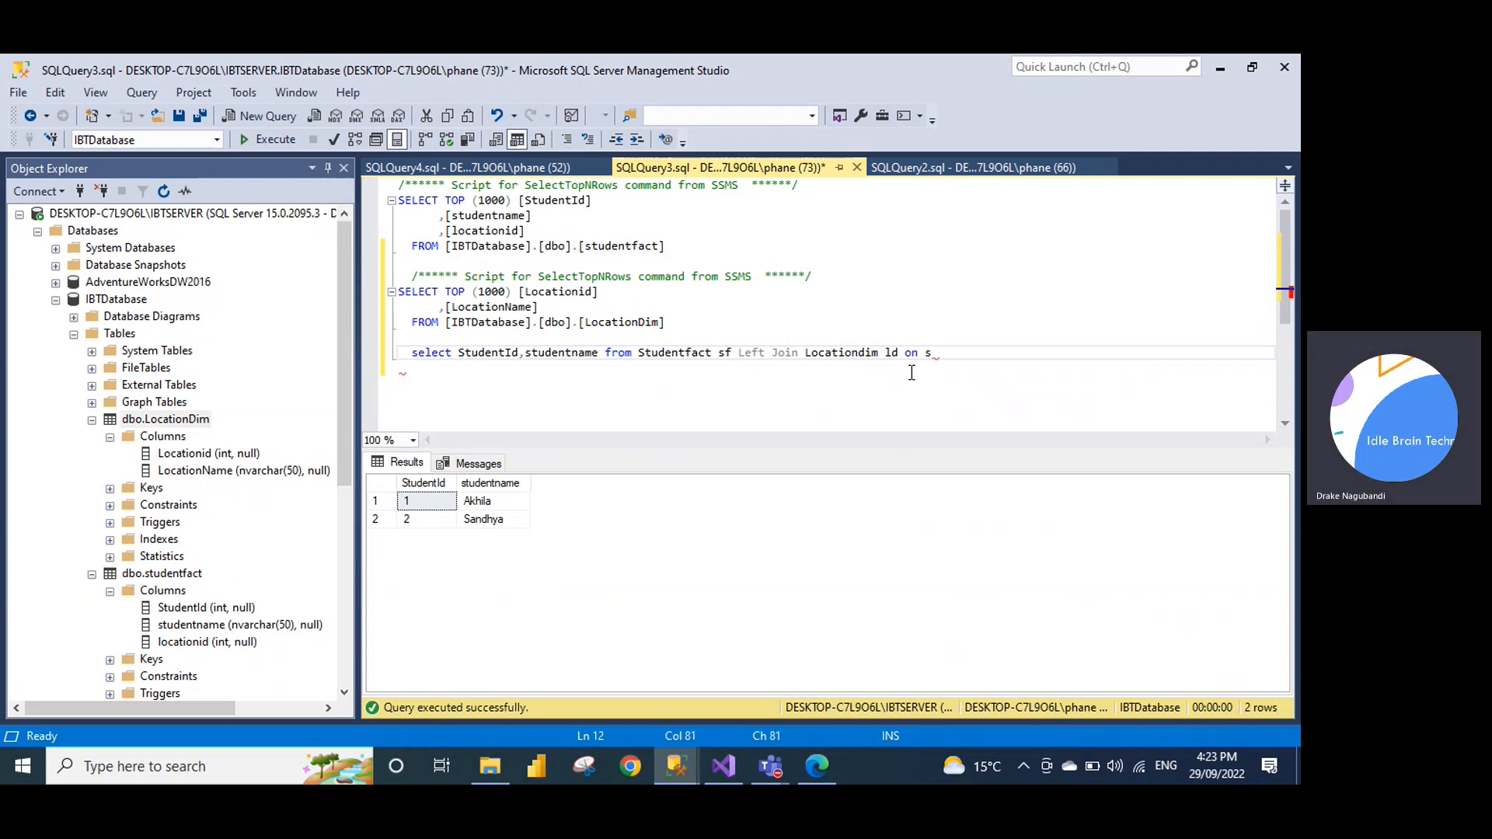
type("f.locat")
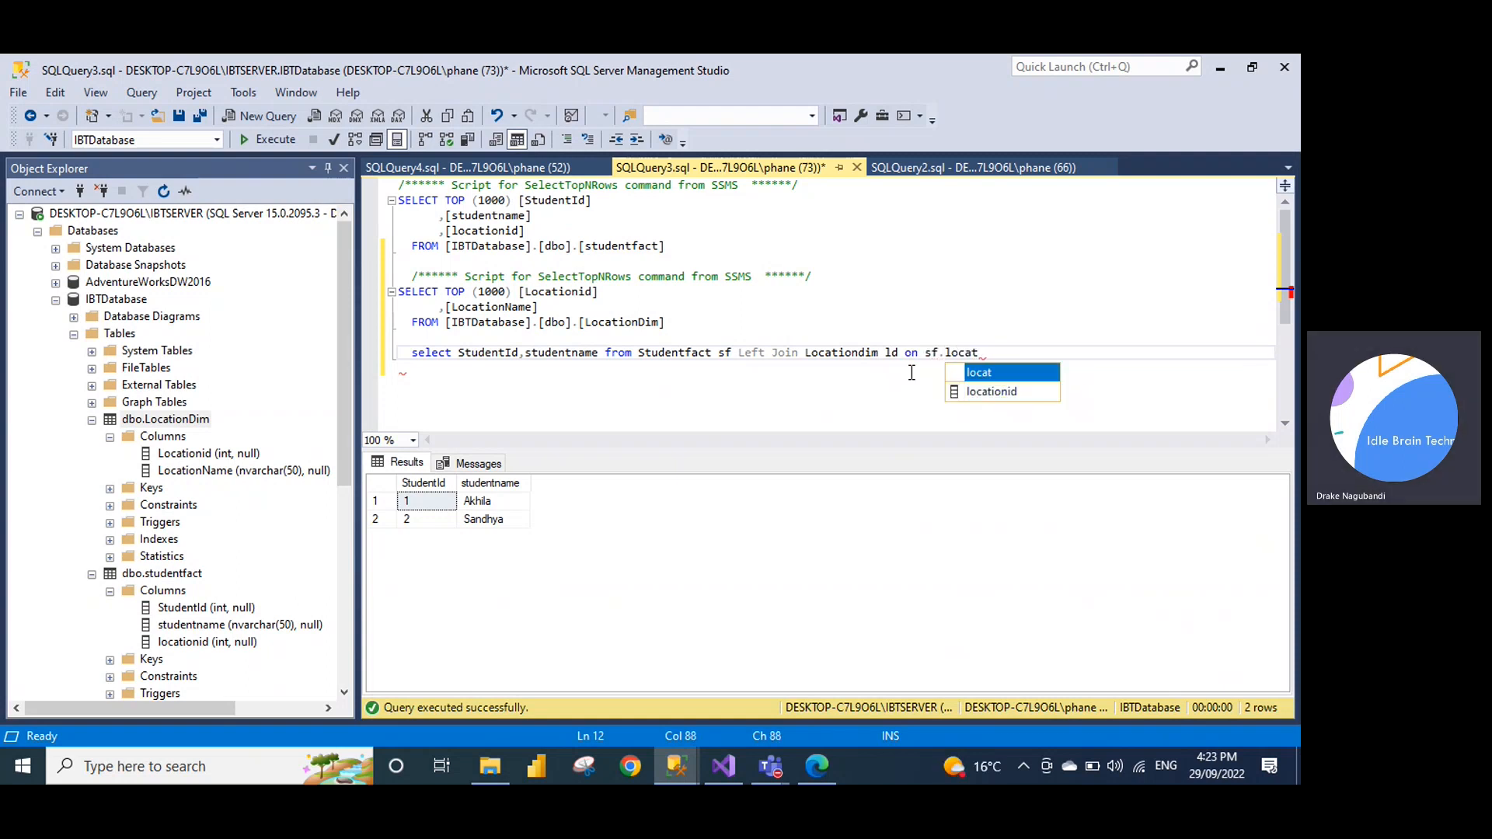
key("Tab")
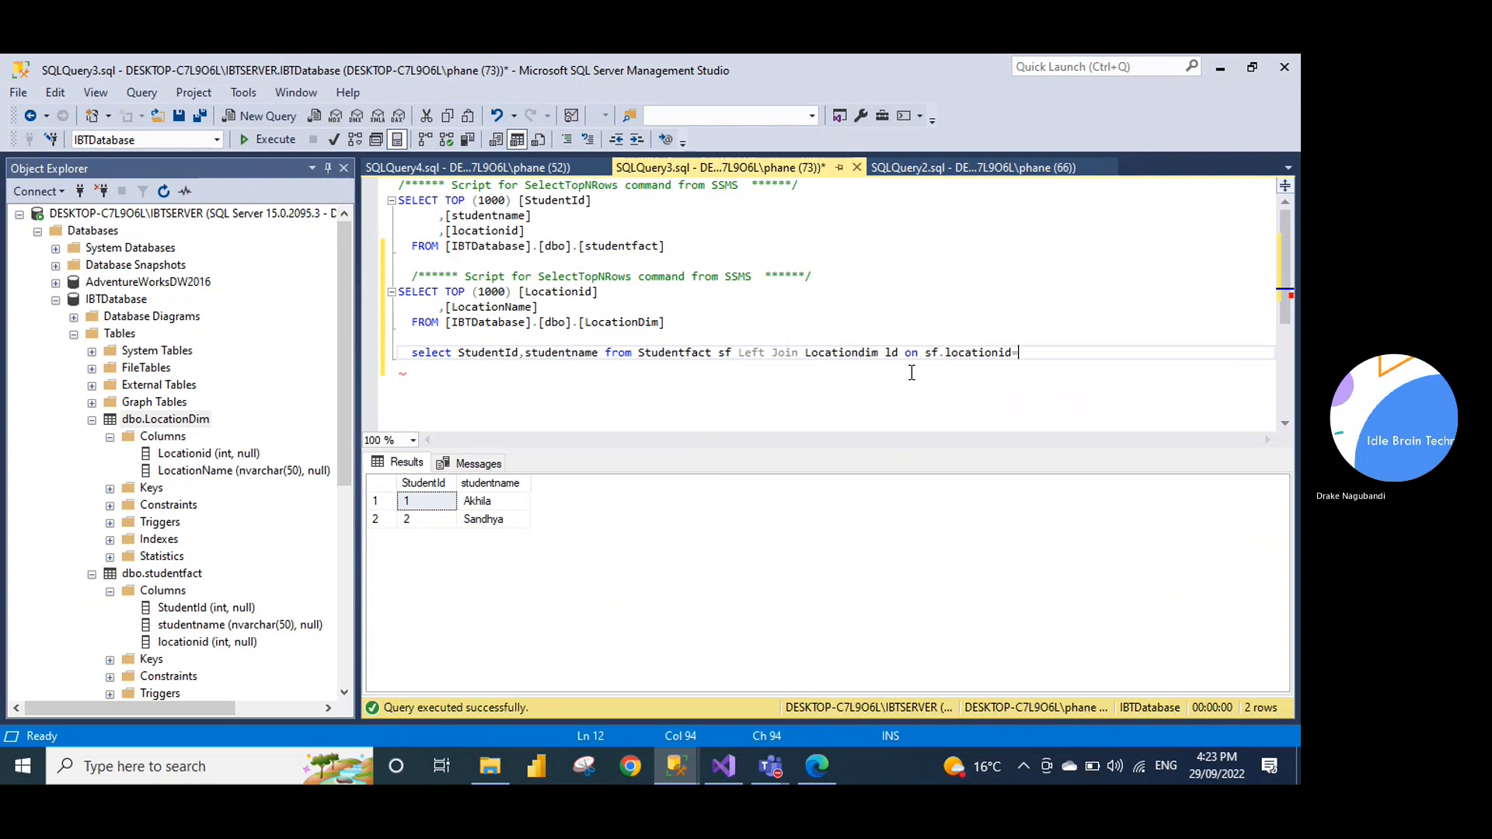
type("d on sf.loca")
key("Tab")
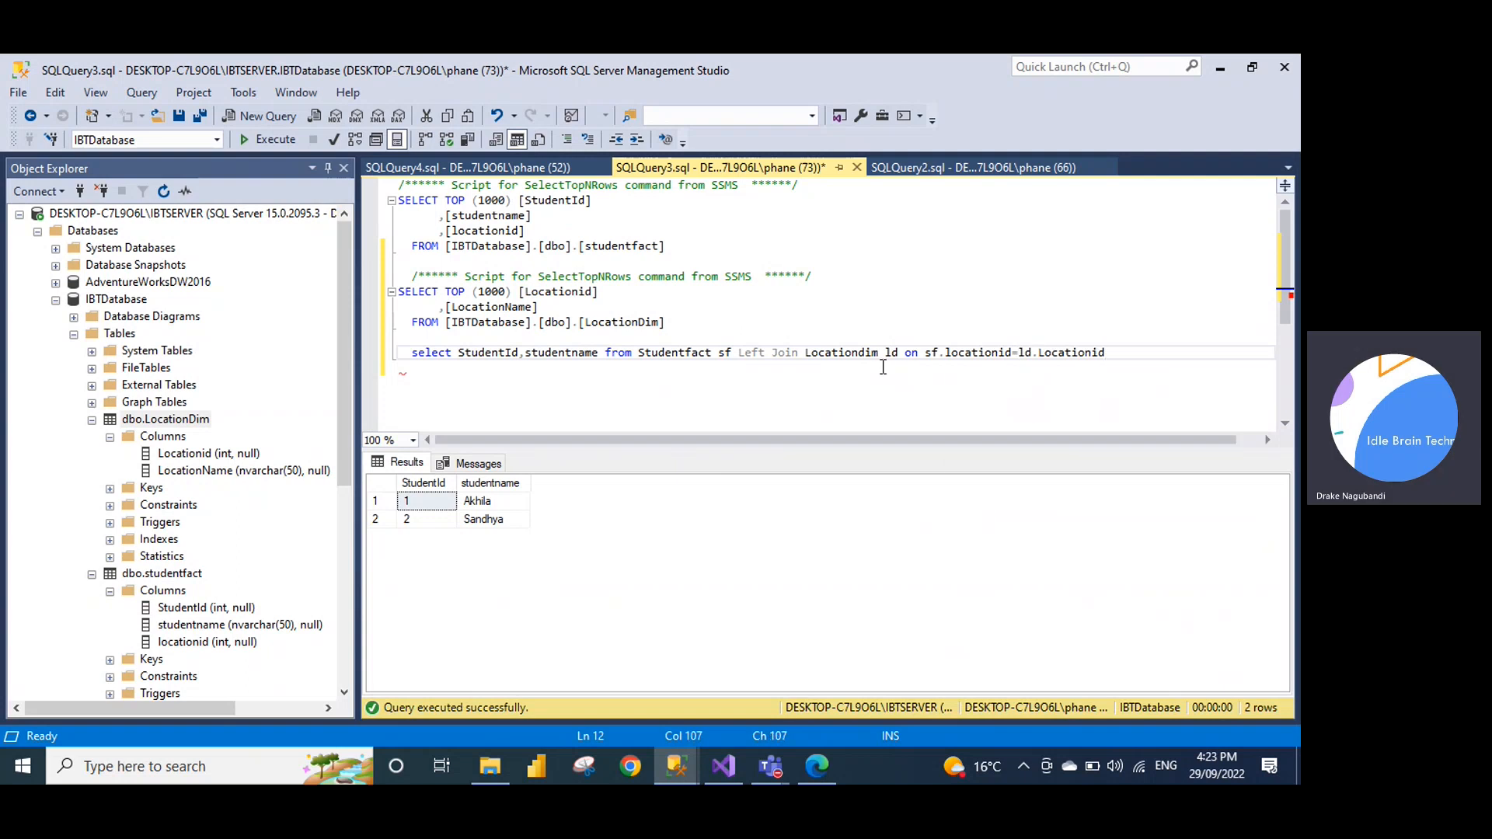
Prefix StudentId and studentname with sf. and add ld.LocationName as a third column
left_click(601, 355)
type(",")
left_click(460, 353)
type("sf.")
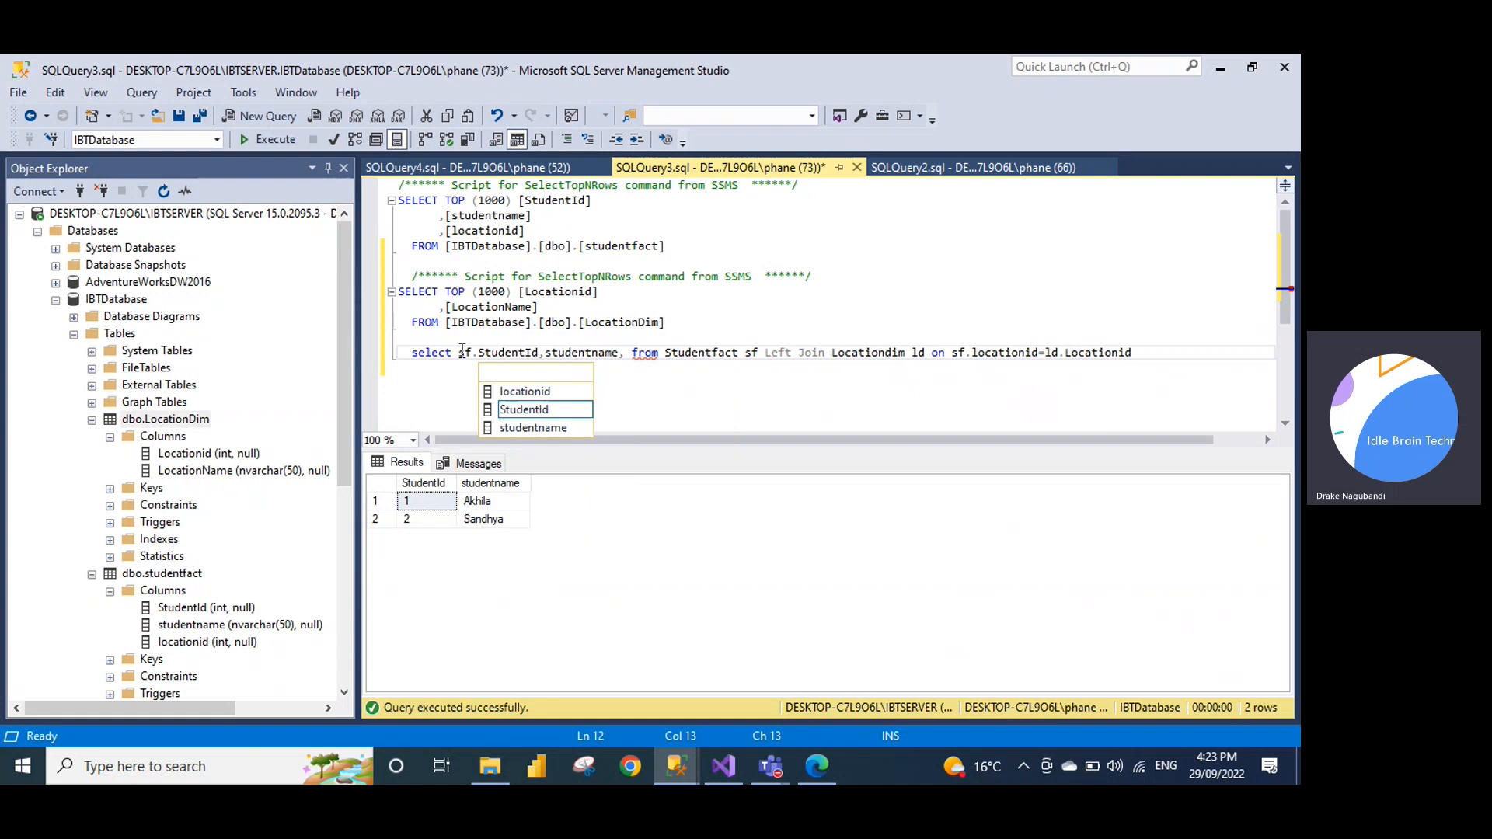
key("Right")
key("Right")
key("Right")
key("Right")
key("Right")
key("Right")
key("Right")
key("Right")
key("Right")
key("Right")
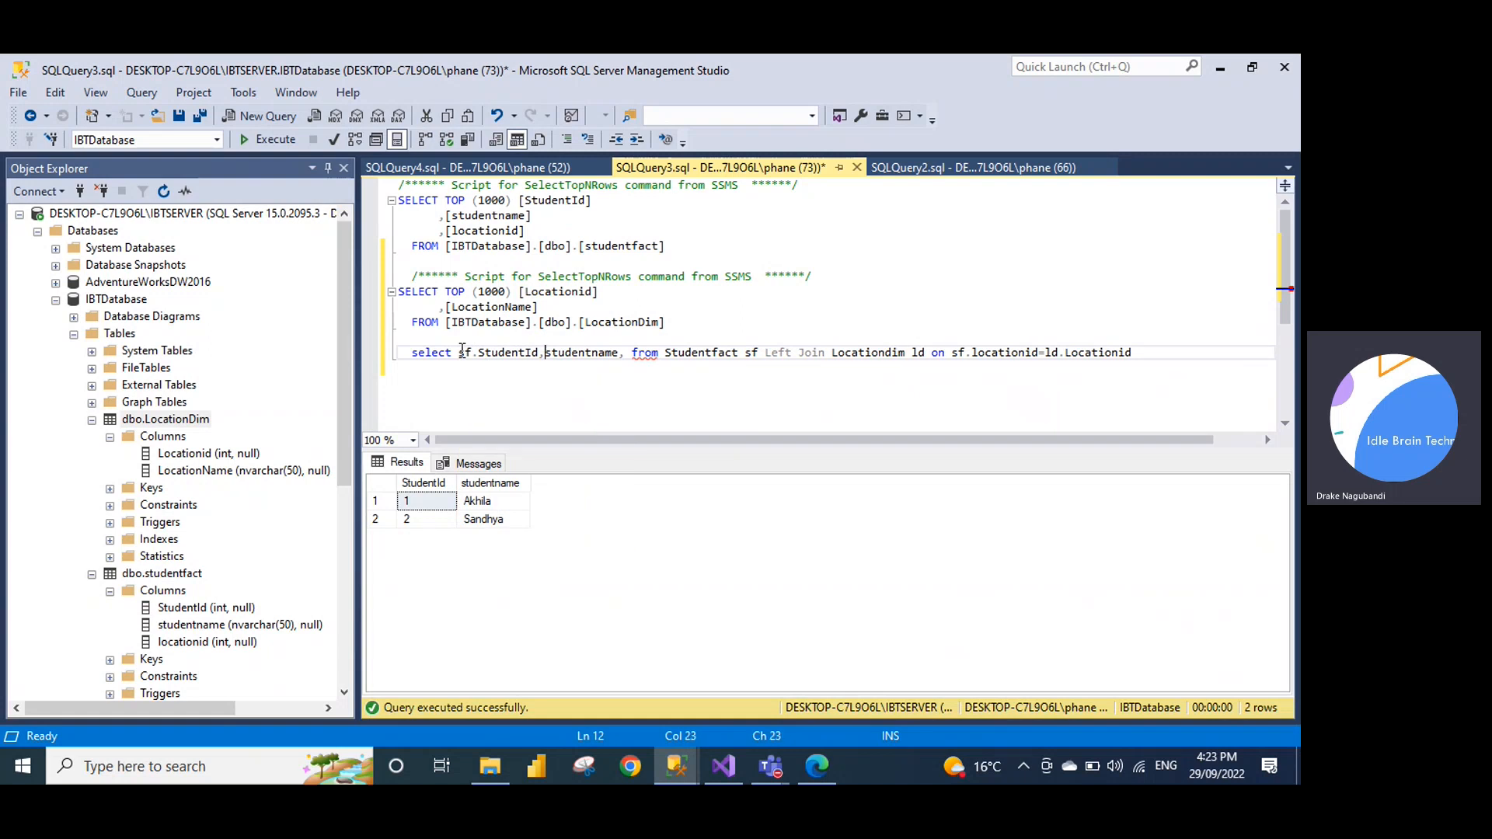
type("sf.")
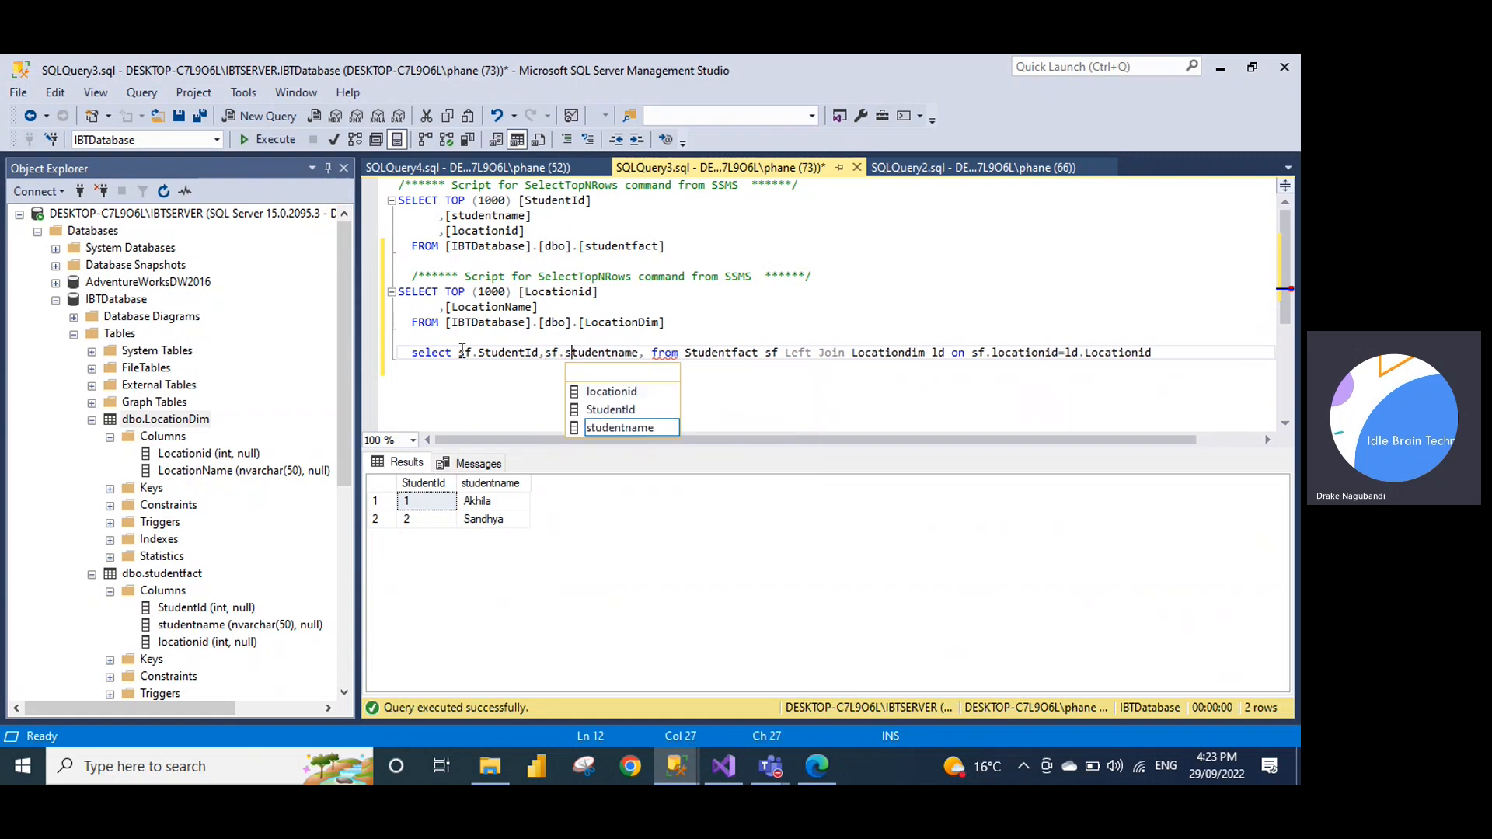
key("Right")
key("Right")
key("Right")
key("Right")
key("Right")
key("Right")
key("Right")
key("Right")
key("Right")
key("Right")
key("Right")
key("Right")
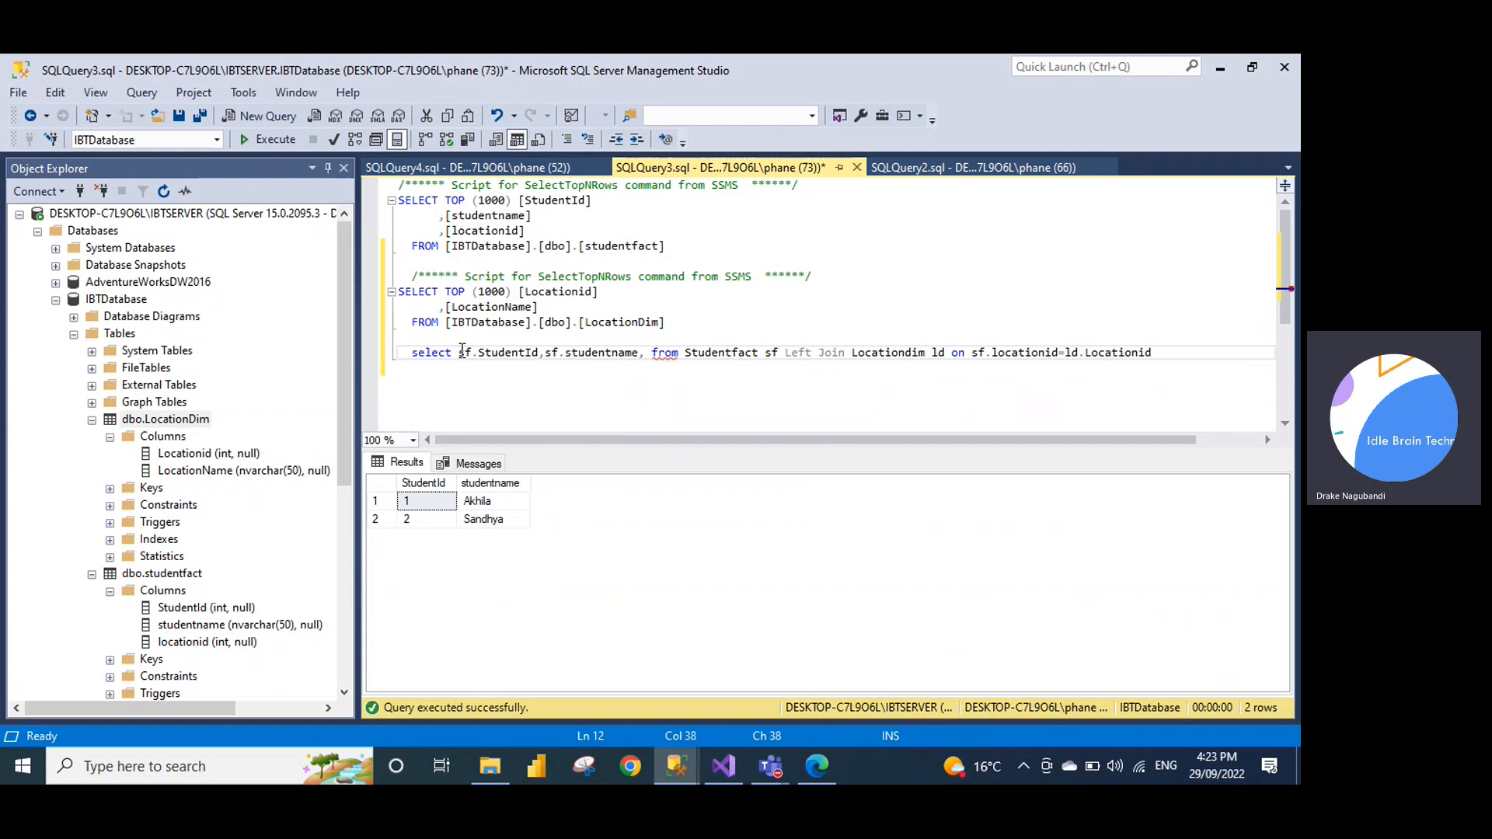
type("ld.loca")
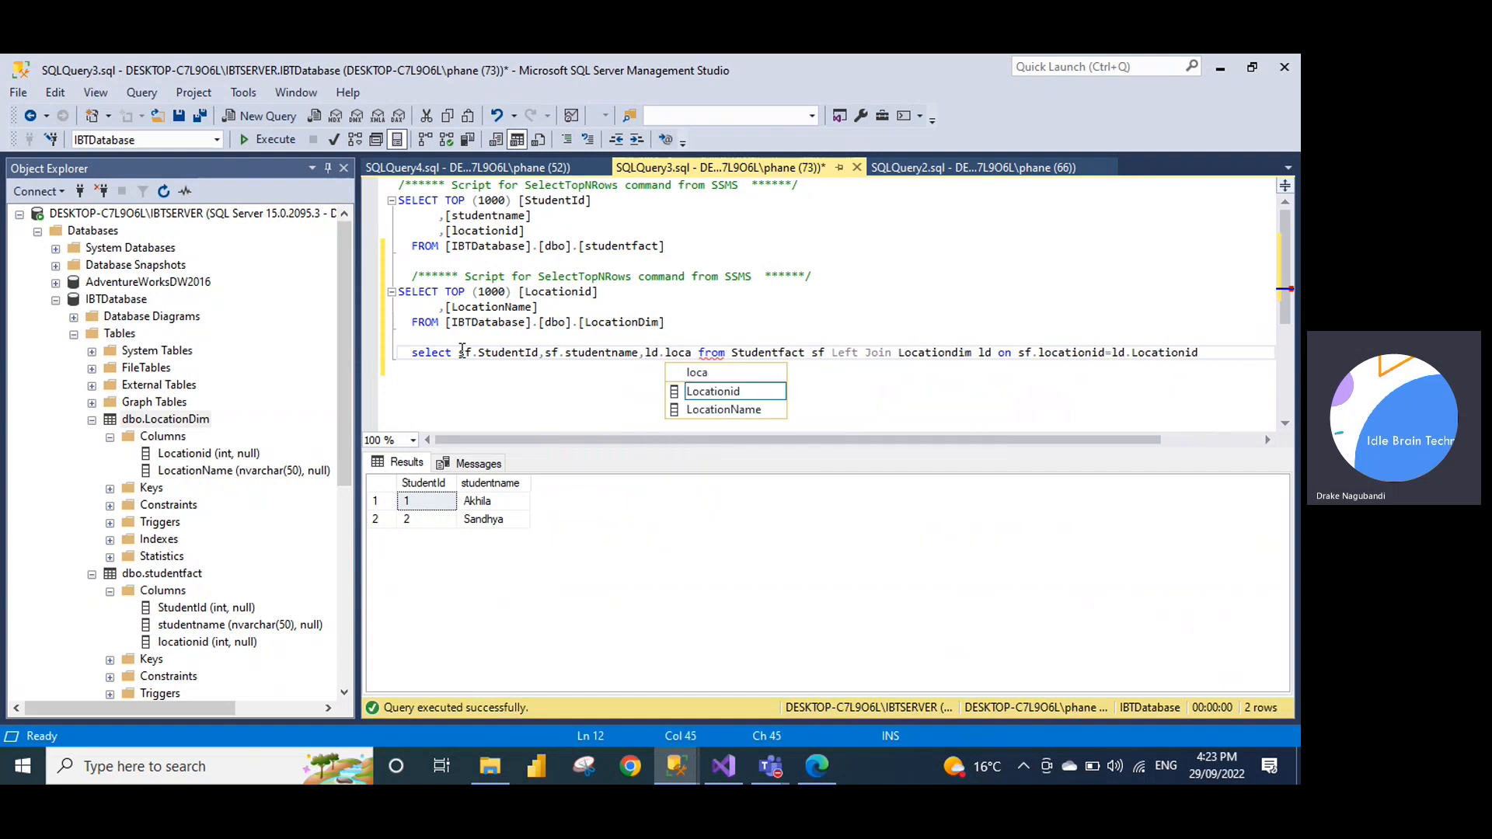
key("Down")
key("Down")
key("Tab")
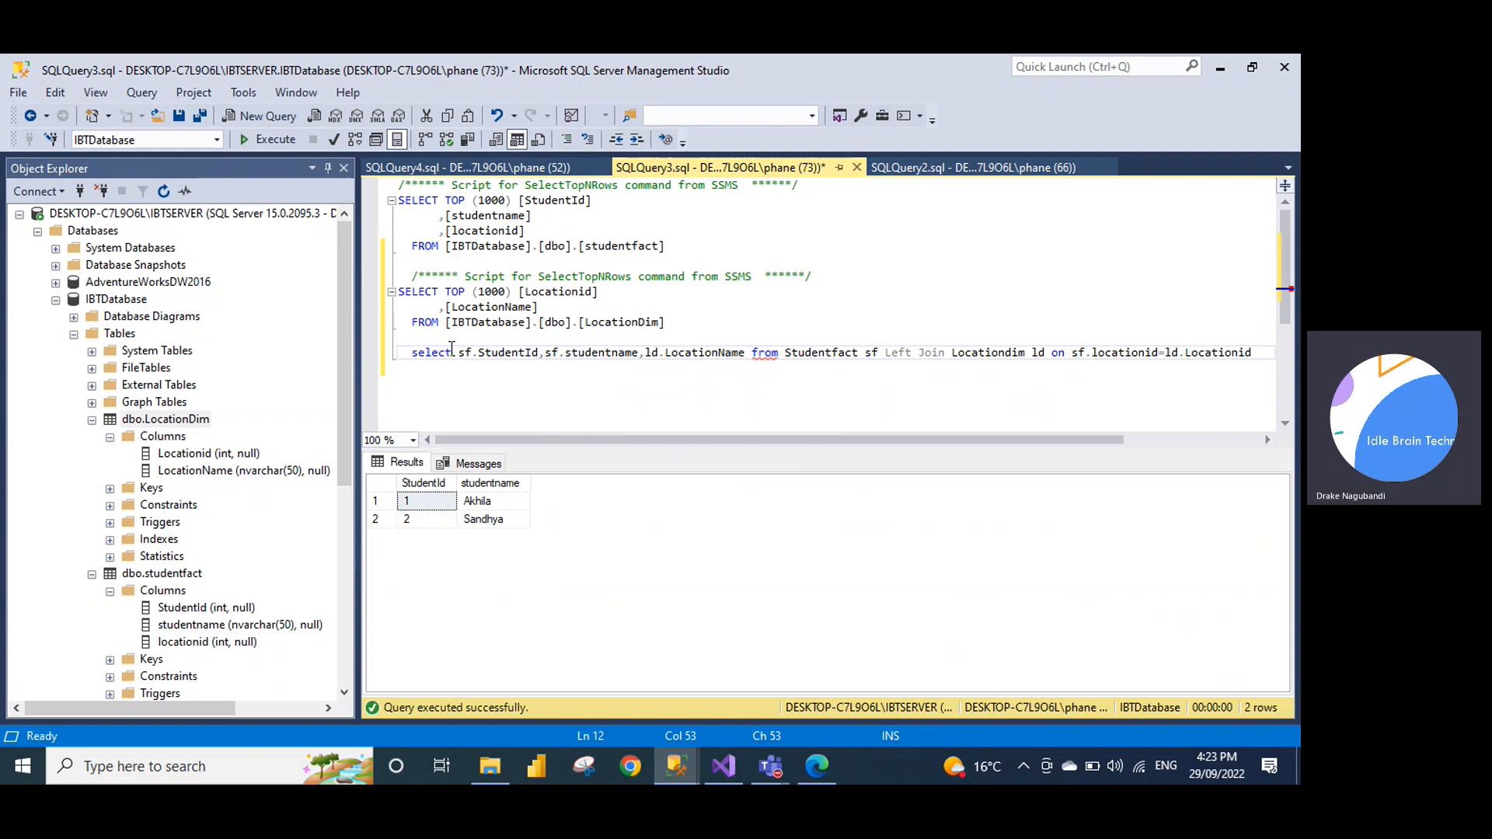
Break the query onto three lines before FROM and Left Join, then select it
key("Return")
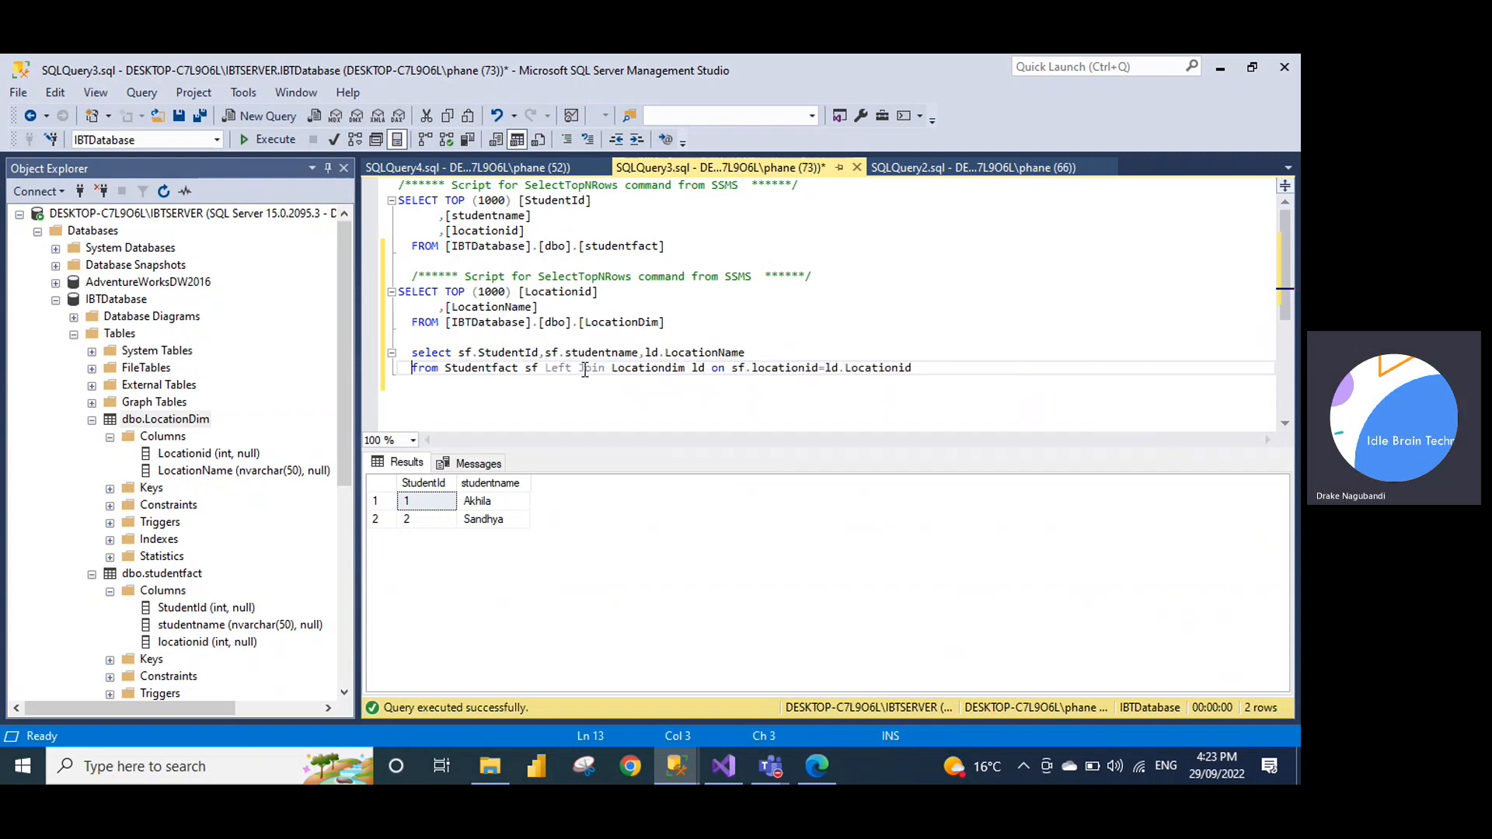
left_click(546, 369)
key("Return")
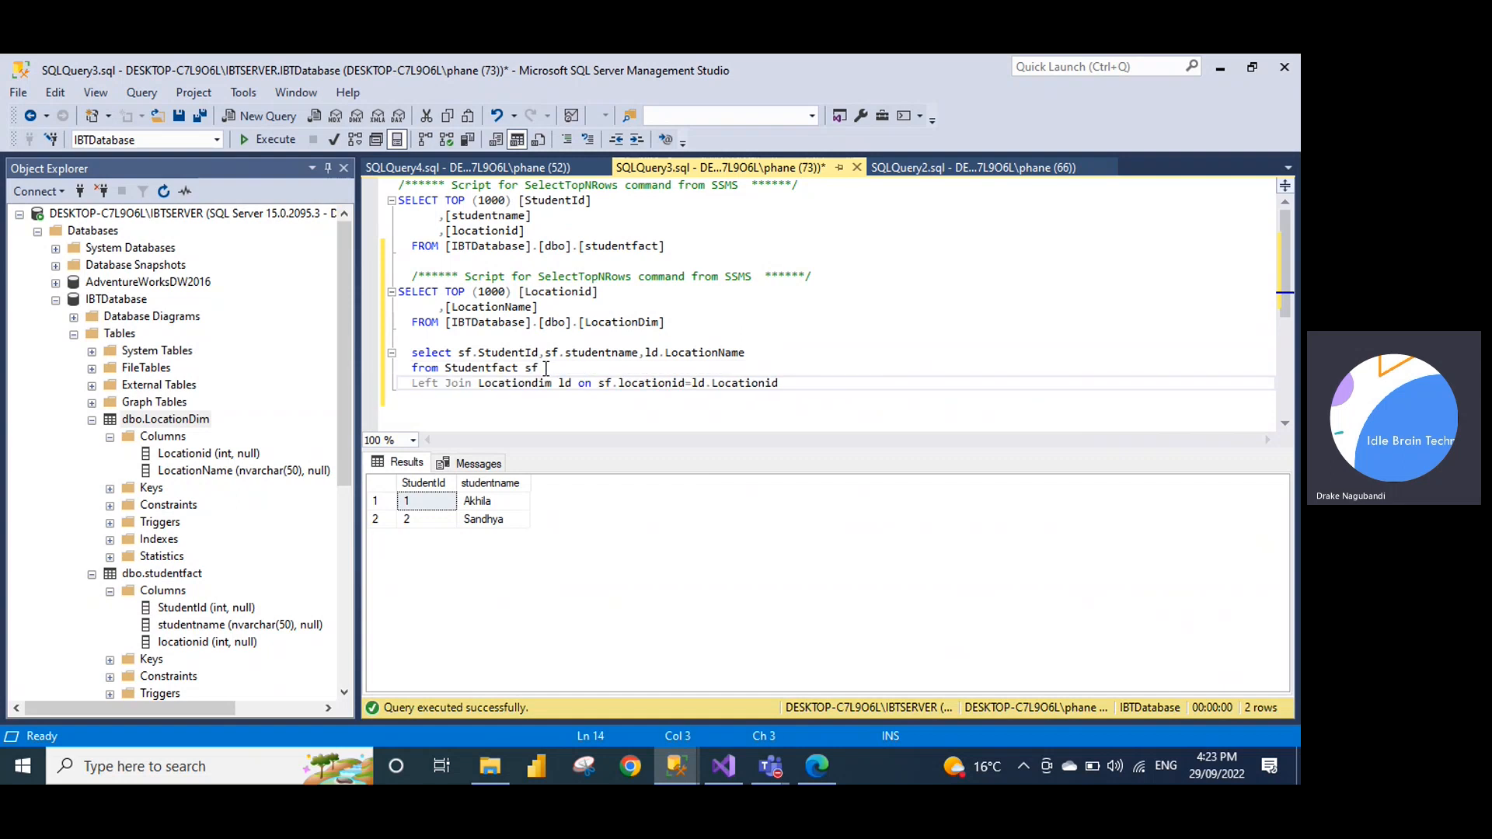
left_click_drag(816, 383, 412, 344)
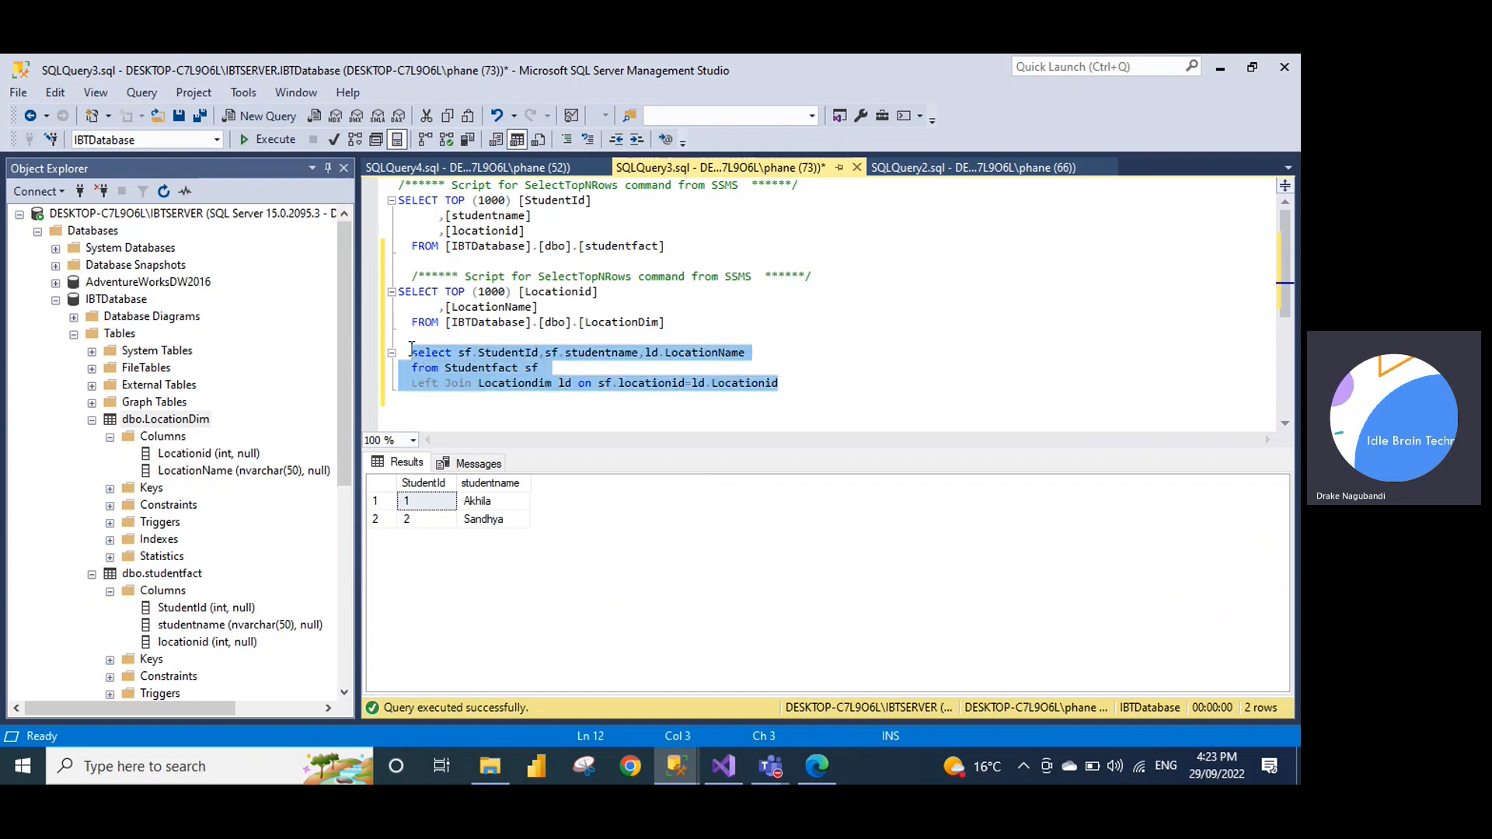
Execute the left-join query (NSW, VIC), then highlight LEFT JOIN, Studentfact and the ON condition
left_click(269, 140)
left_click(485, 382)
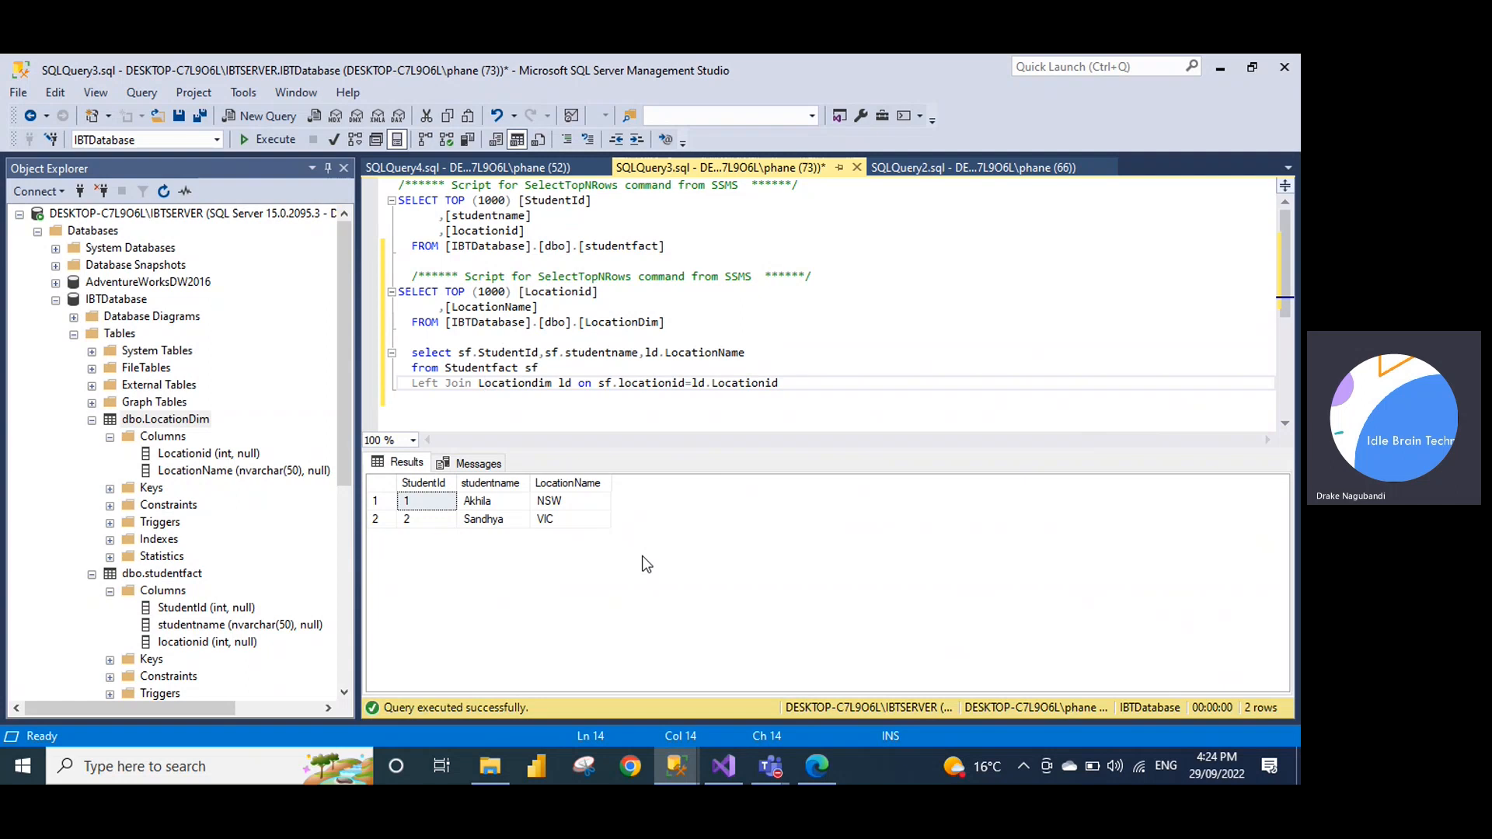
left_click_drag(405, 384, 519, 381)
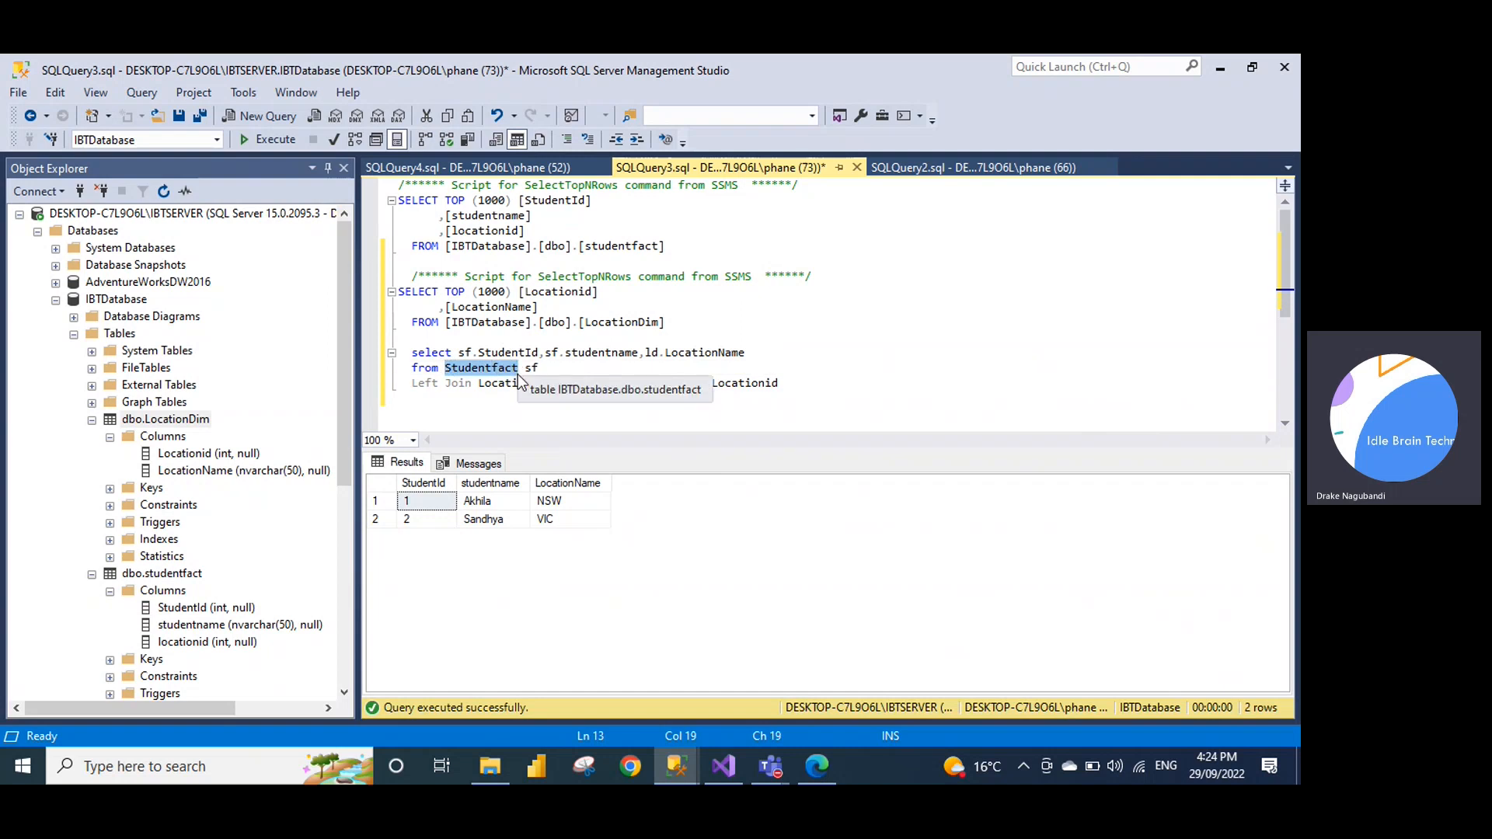
left_click(505, 382)
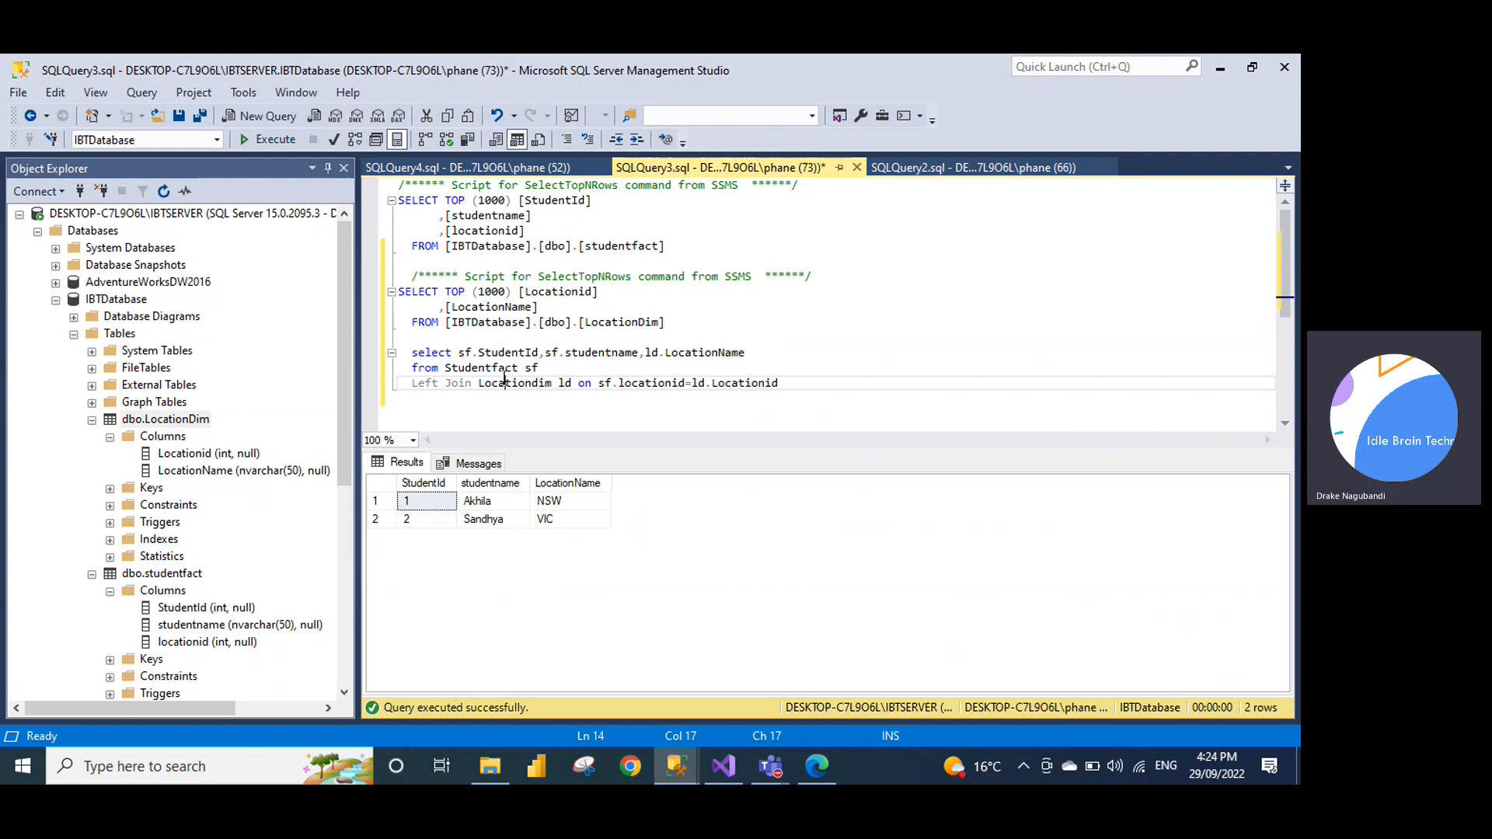
left_click_drag(445, 369, 521, 374)
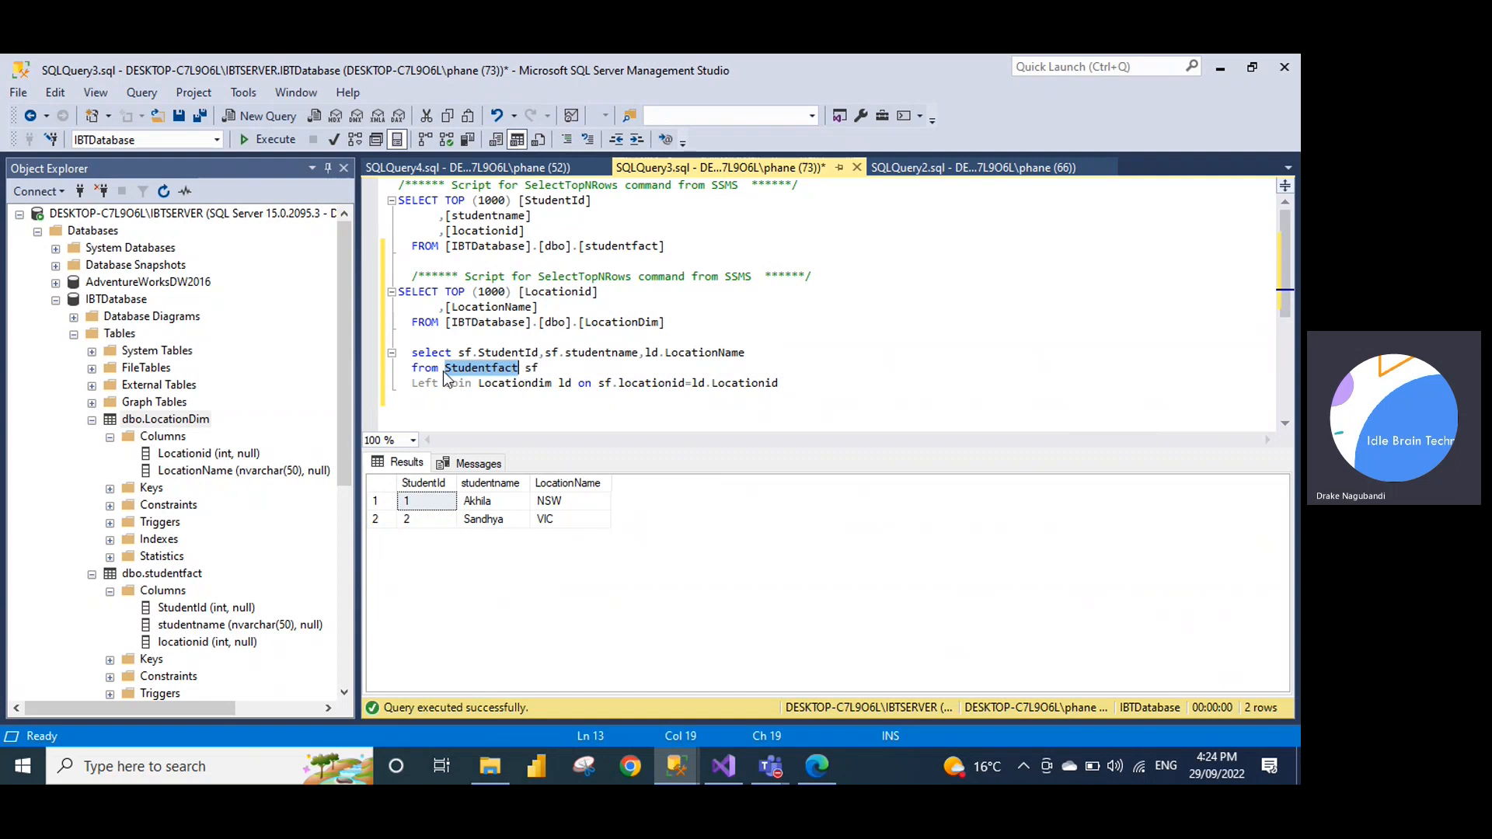
left_click_drag(472, 384, 541, 394)
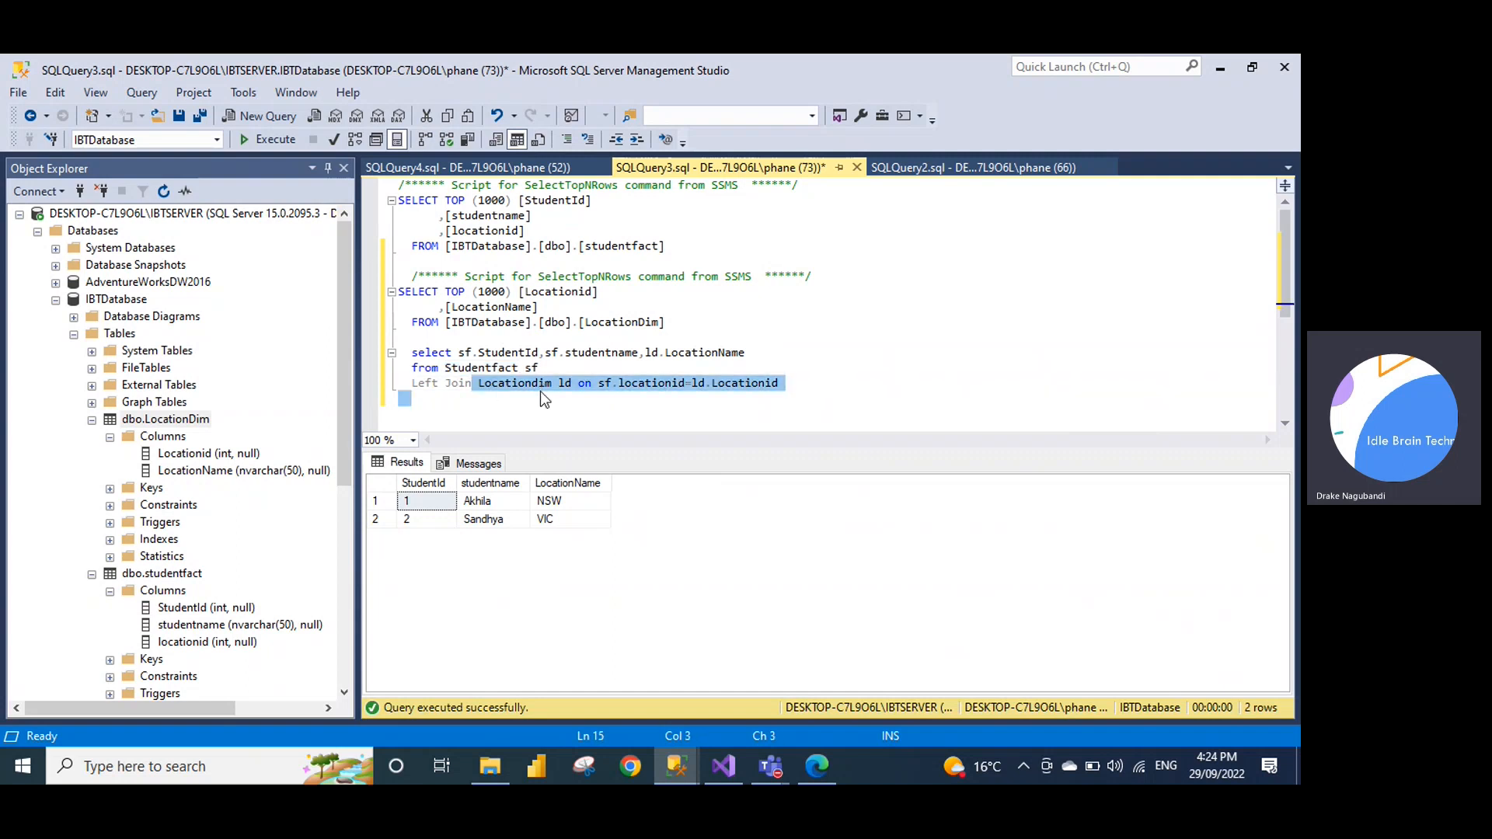
left_click(536, 409)
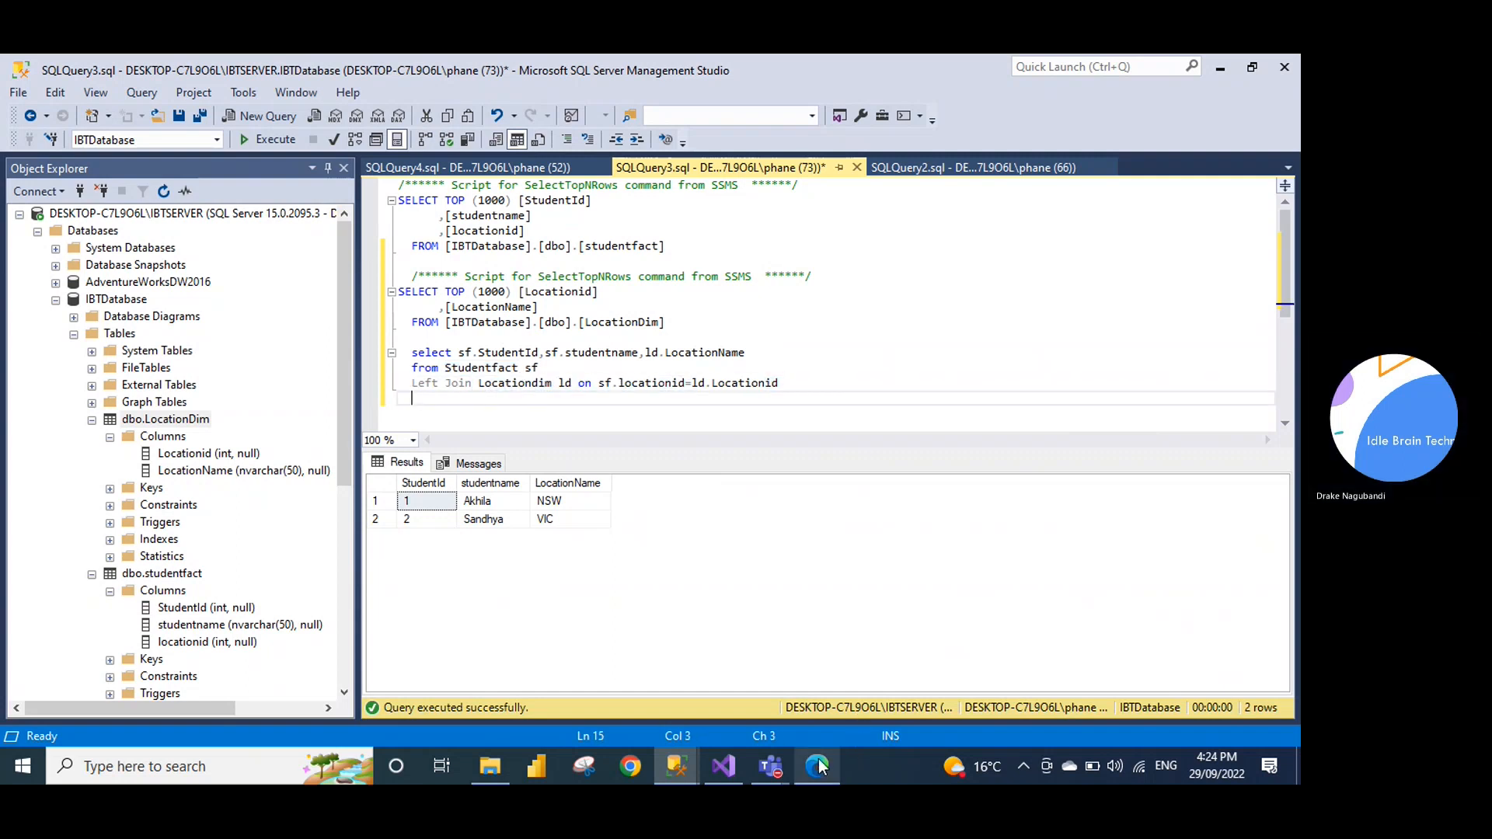
Bring up the SSIS Lookup meeting window in Teams and end the screen share
left_click(730, 760)
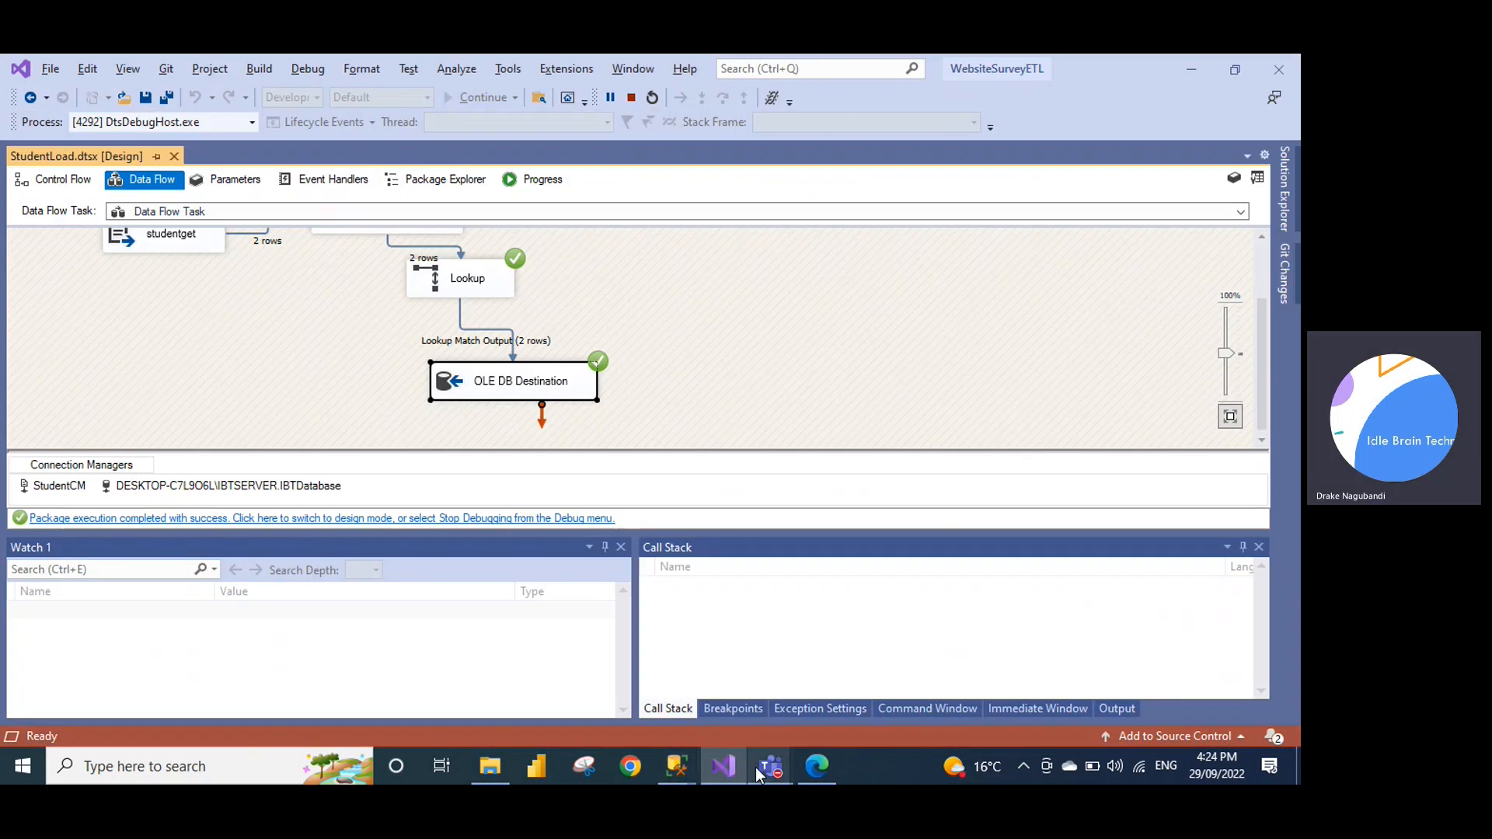
left_click(760, 771)
left_click(847, 643)
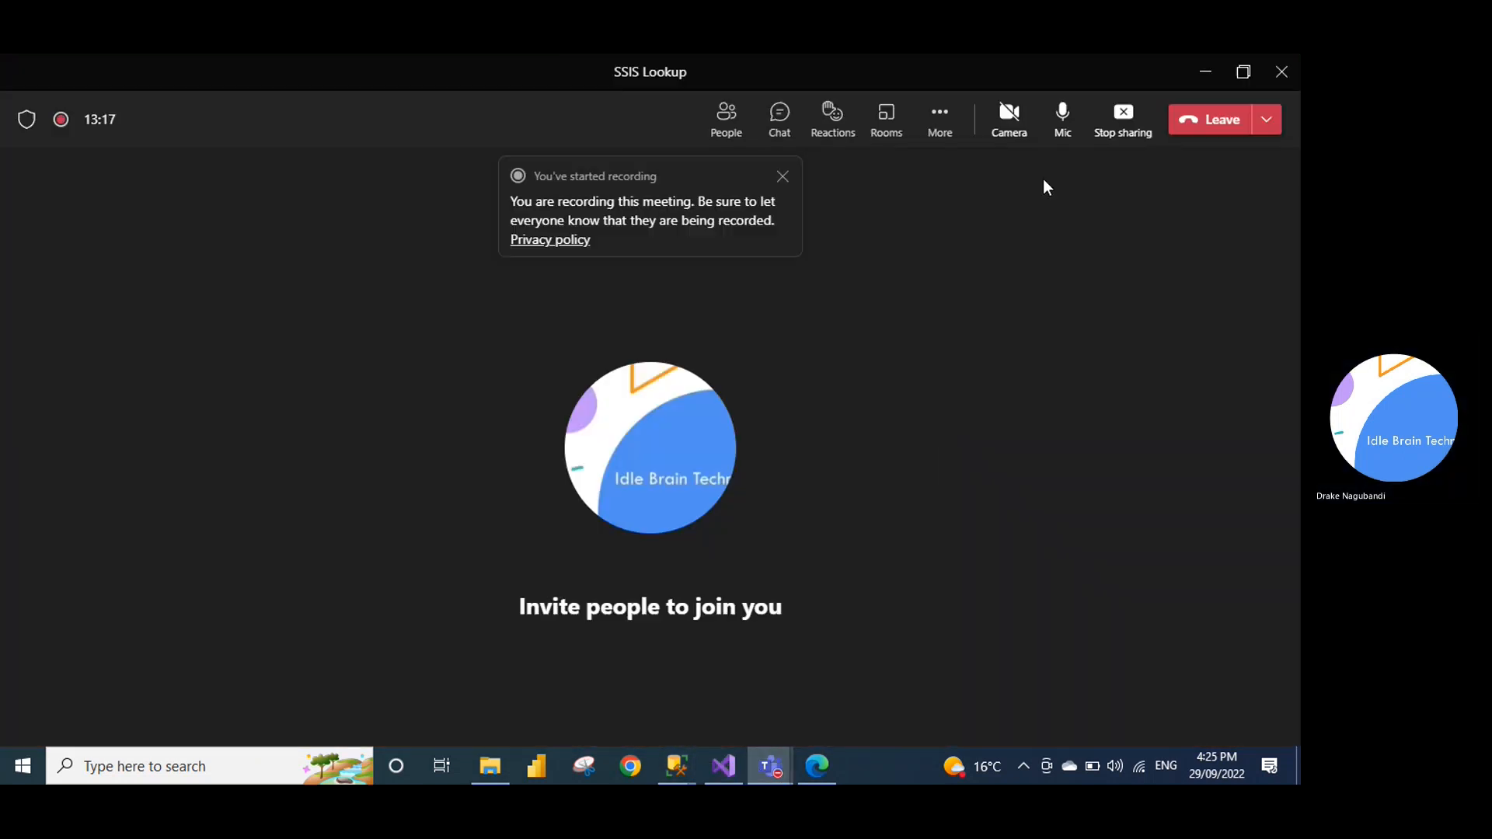
left_click(1110, 131)
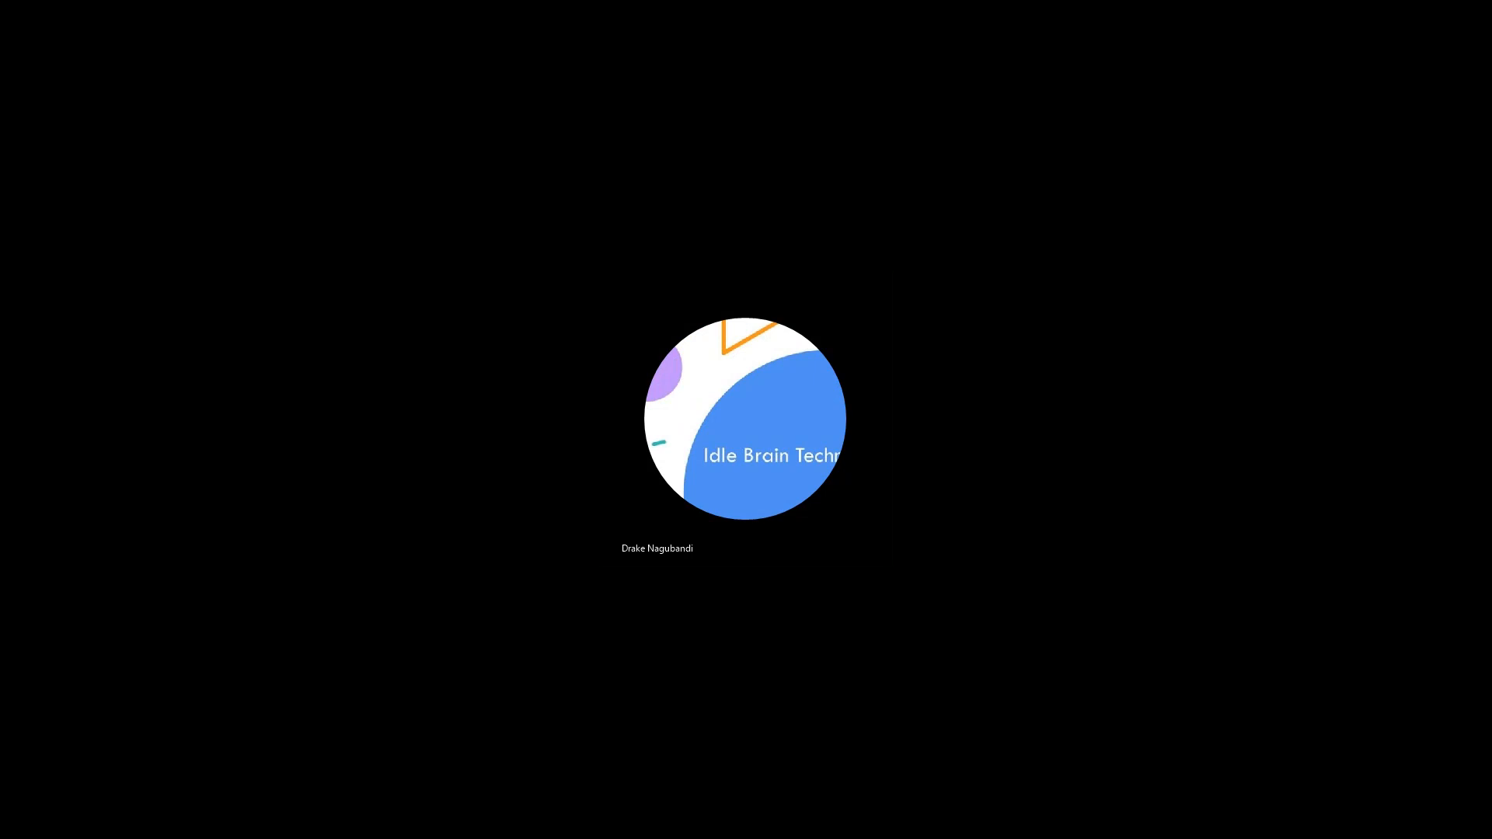